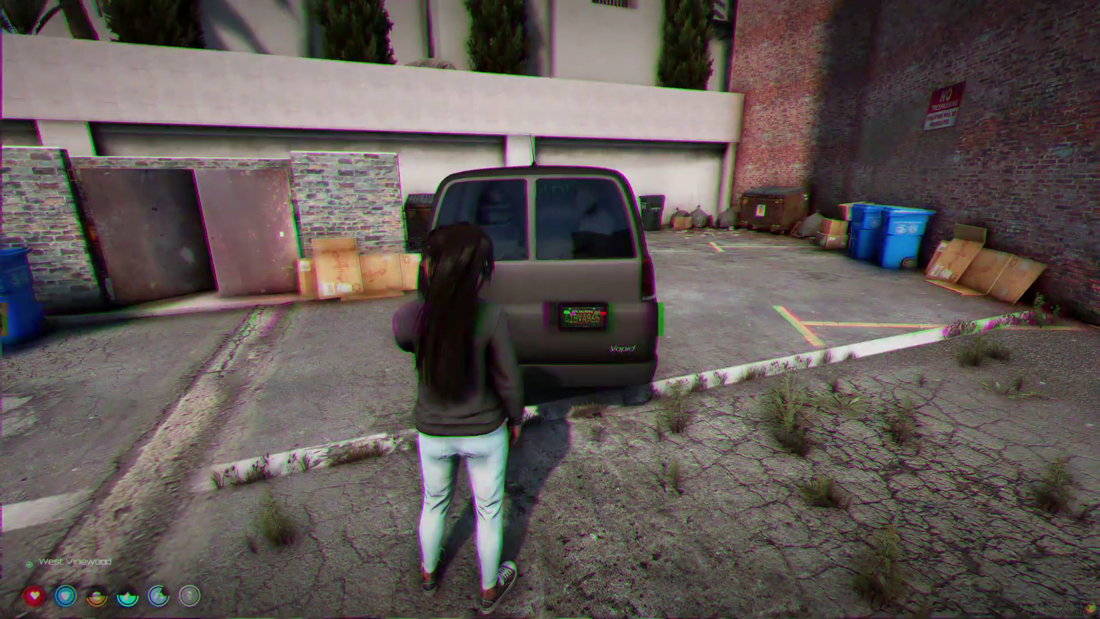
pyautogui.press('e')
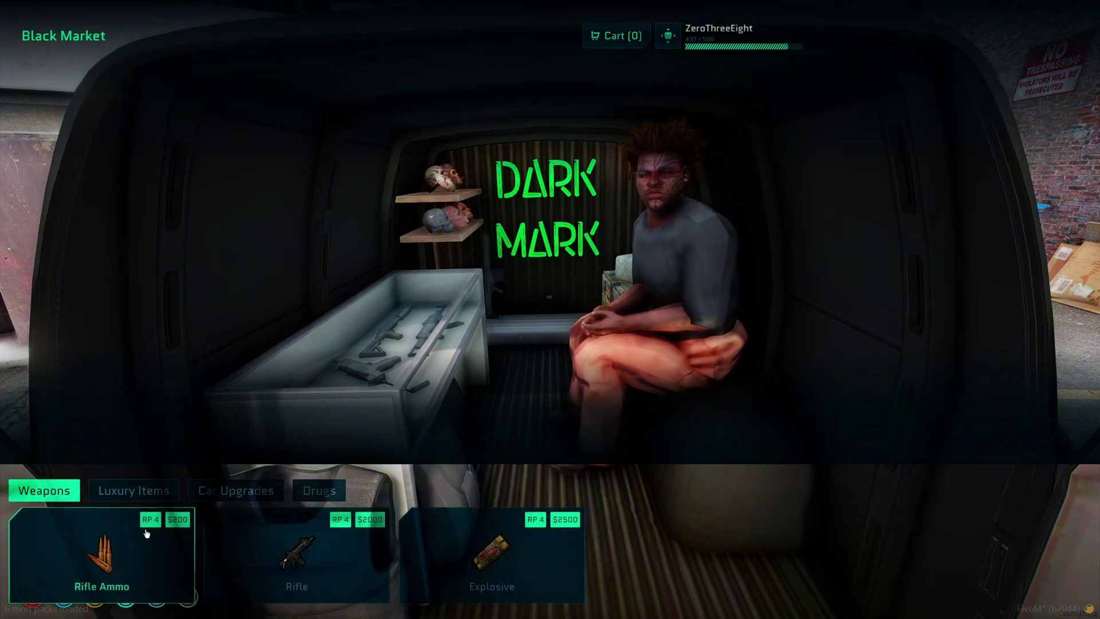
pyautogui.click(143, 557)
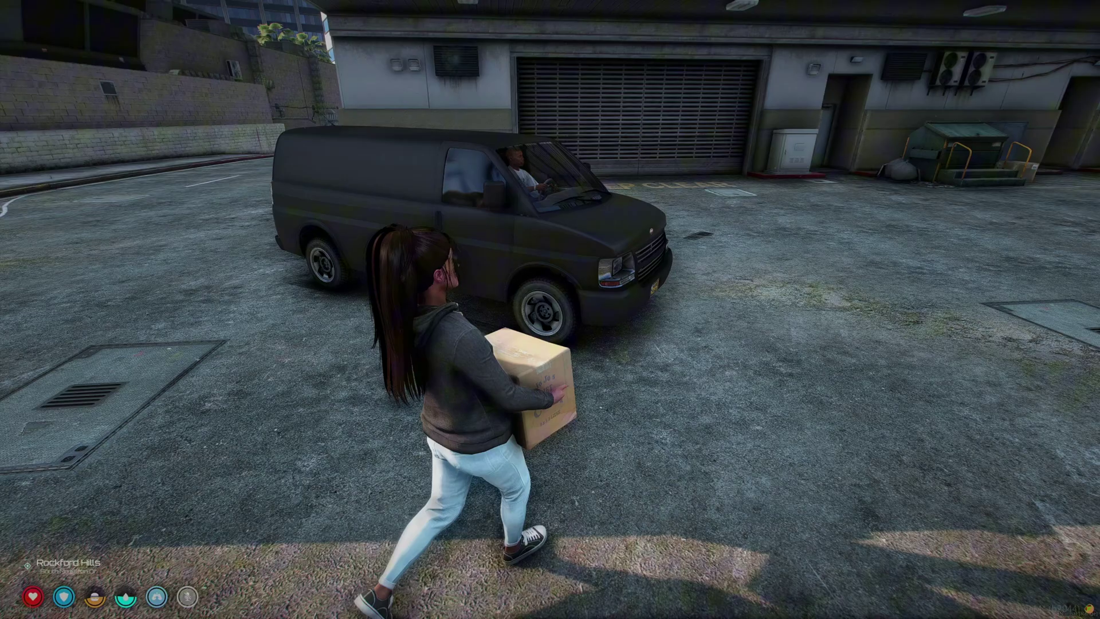
pyautogui.press('w')
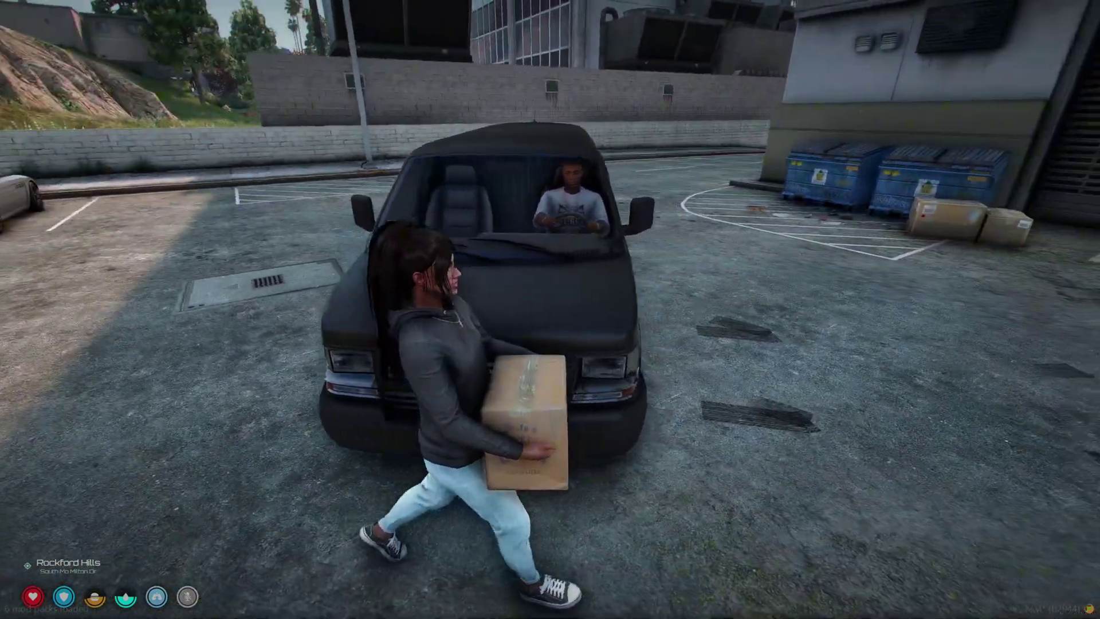
pyautogui.press('w')
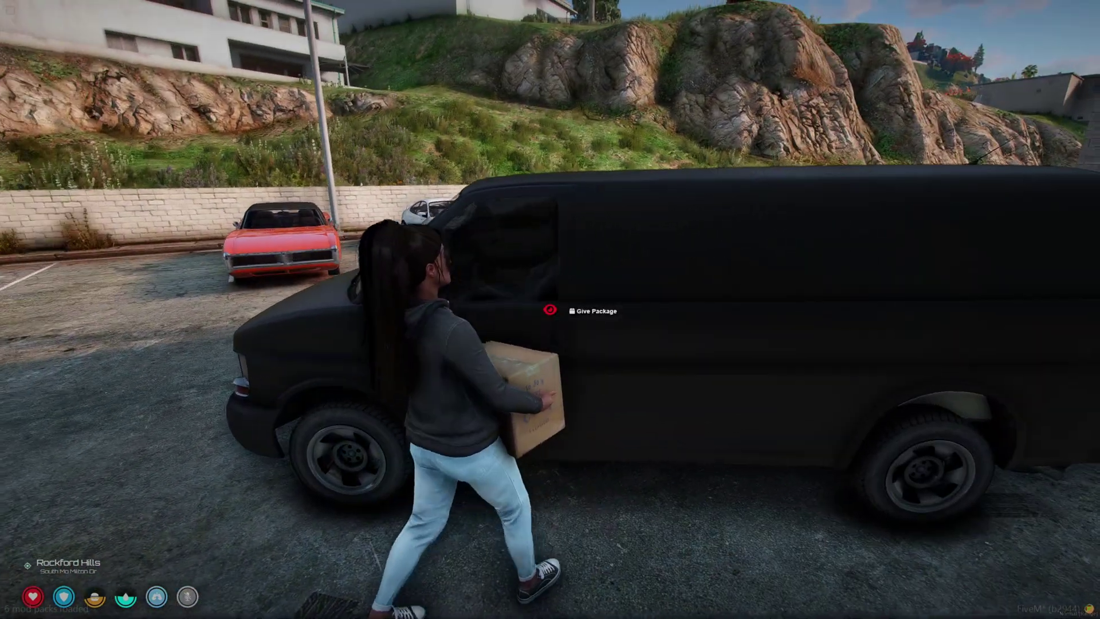
pyautogui.click(596, 310)
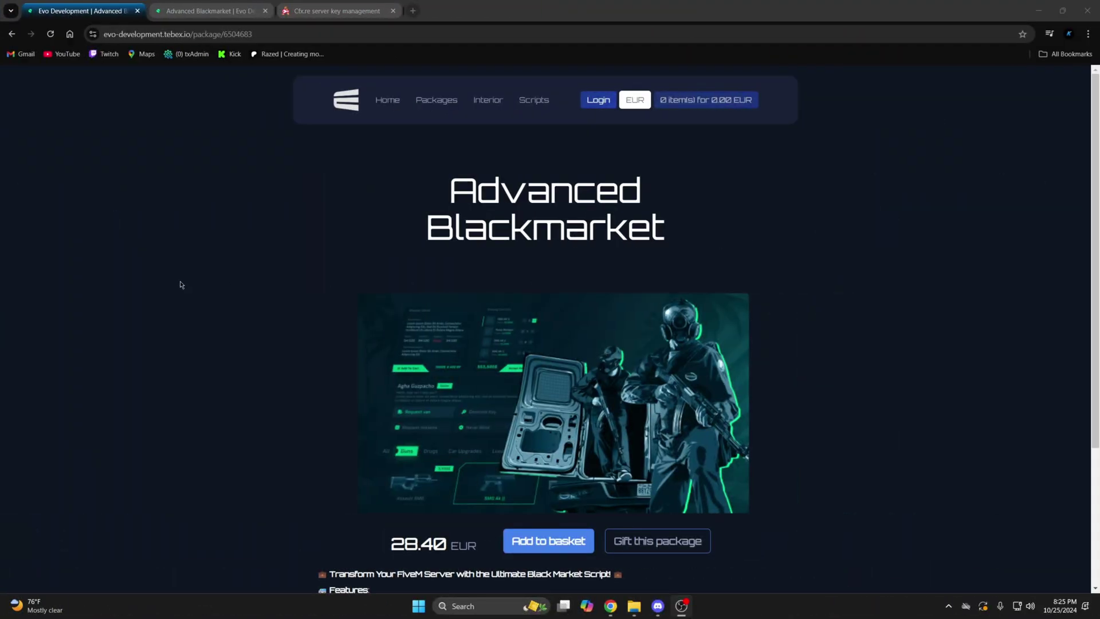
# - Review the Advanced Blackmarket package description and feature list on the store page
pyautogui.scroll(-3, 180, 285)
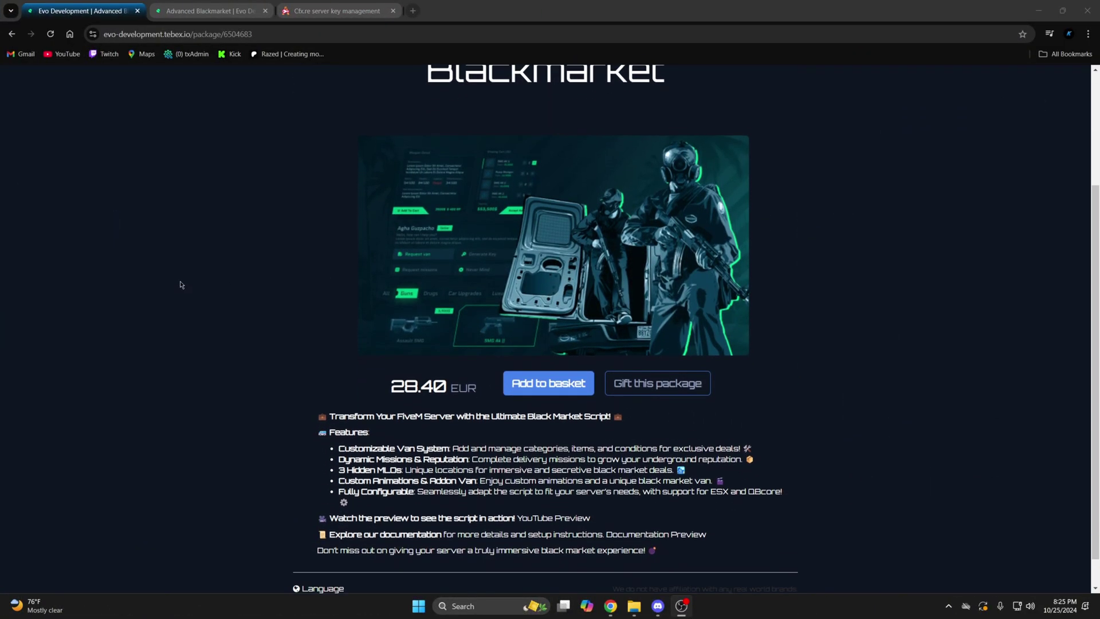
pyautogui.scroll(-1, 180, 285)
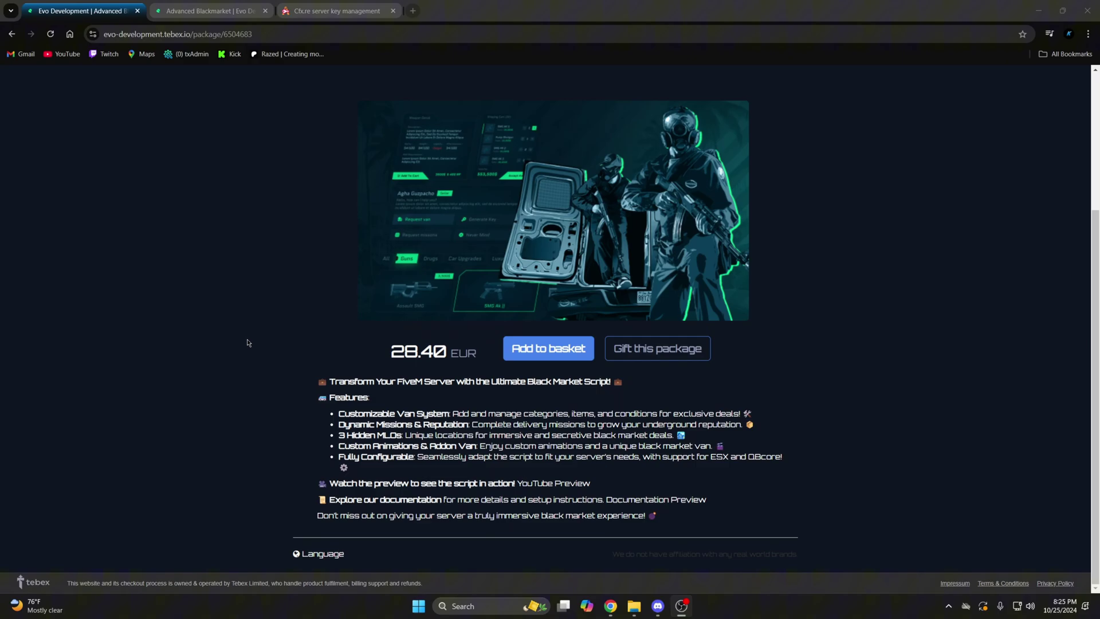
pyautogui.scroll(3, 247, 343)
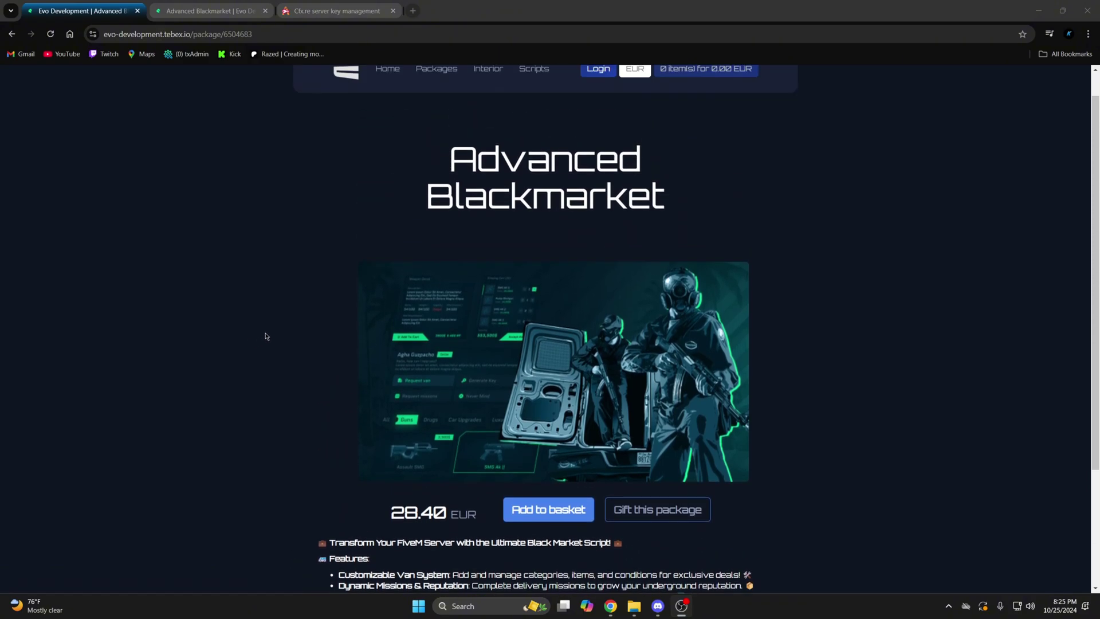
# - Download the EVO_Advanced-Blackmarket asset from the Keymaster granted assets and open evo-blackmarket.pack.zip
pyautogui.click(338, 11)
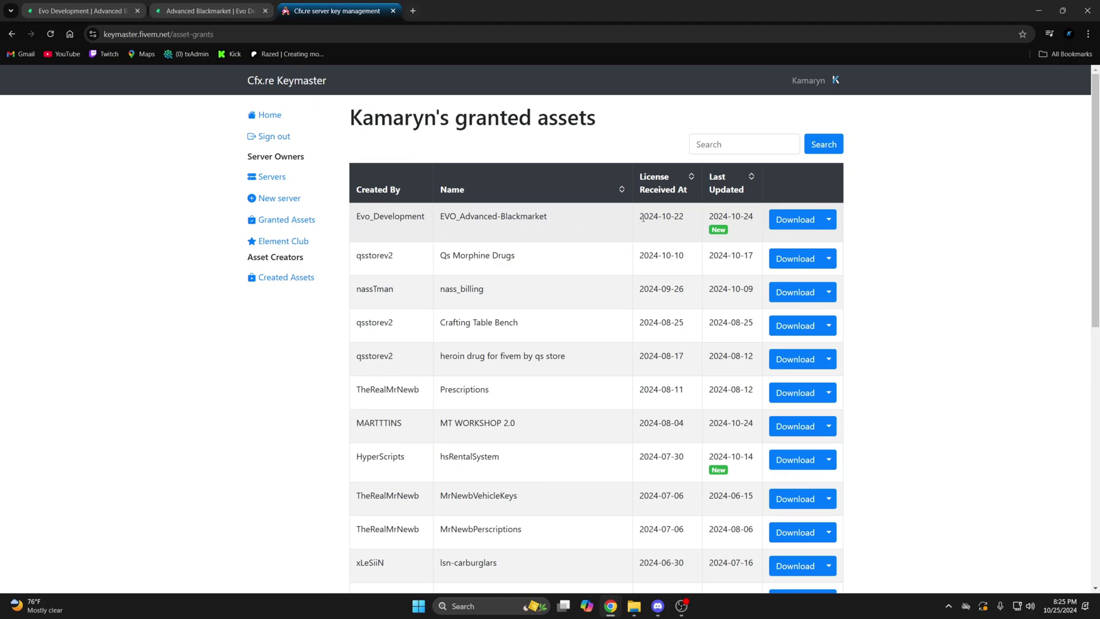
pyautogui.click(788, 221)
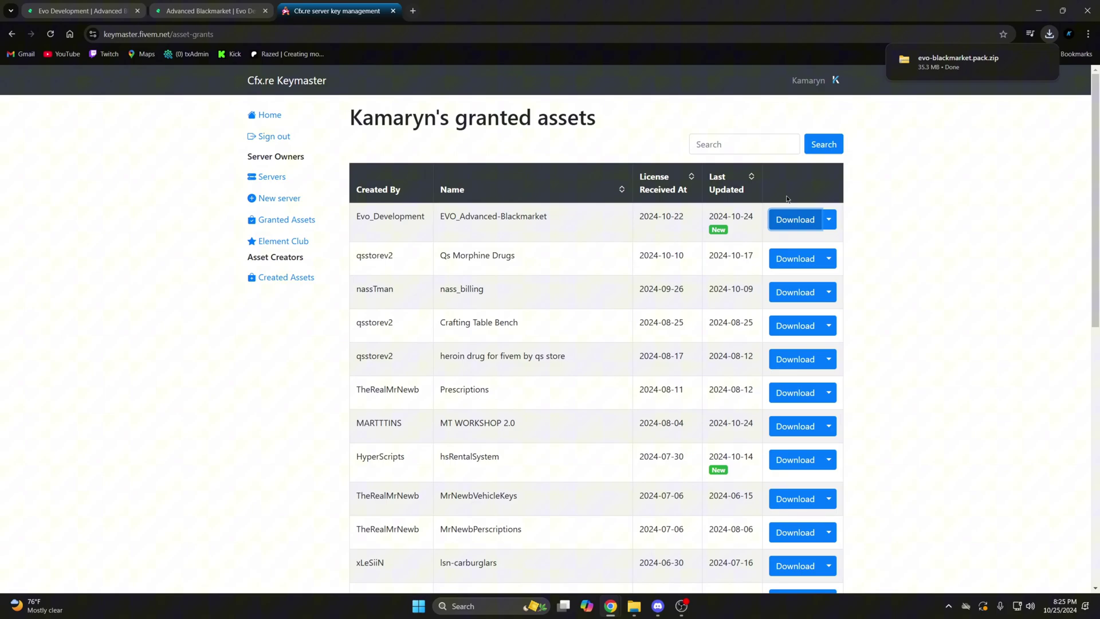
pyautogui.click(974, 54)
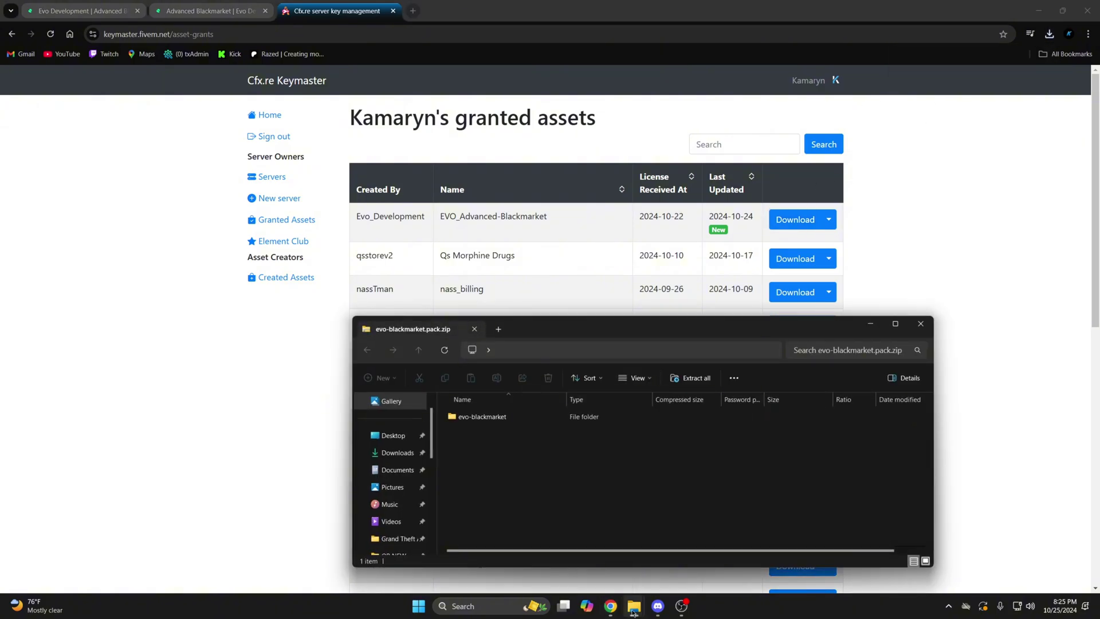
# - Copy the evo-blackmarket folder from the archive into the server's resources folder, keeping its name
pyautogui.moveTo(633, 608)
pyautogui.click(572, 552)
pyautogui.moveTo(567, 314); pyautogui.dragTo(778, 283)
pyautogui.doubleClick(668, 388)
pyautogui.moveTo(482, 416); pyautogui.dragTo(1028, 455)
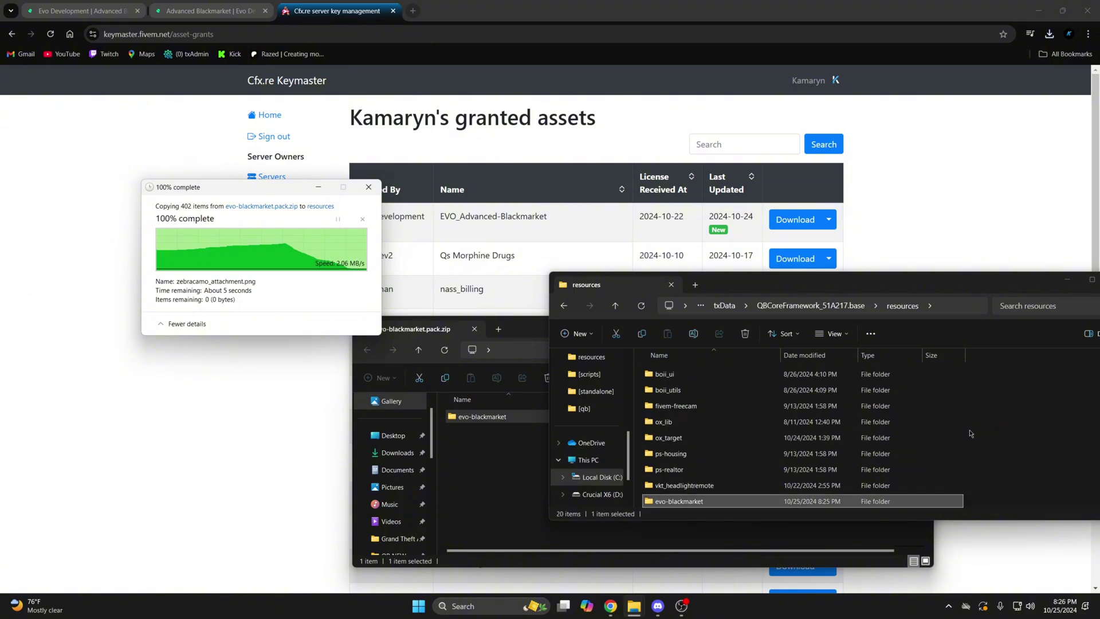
pyautogui.click(694, 335)
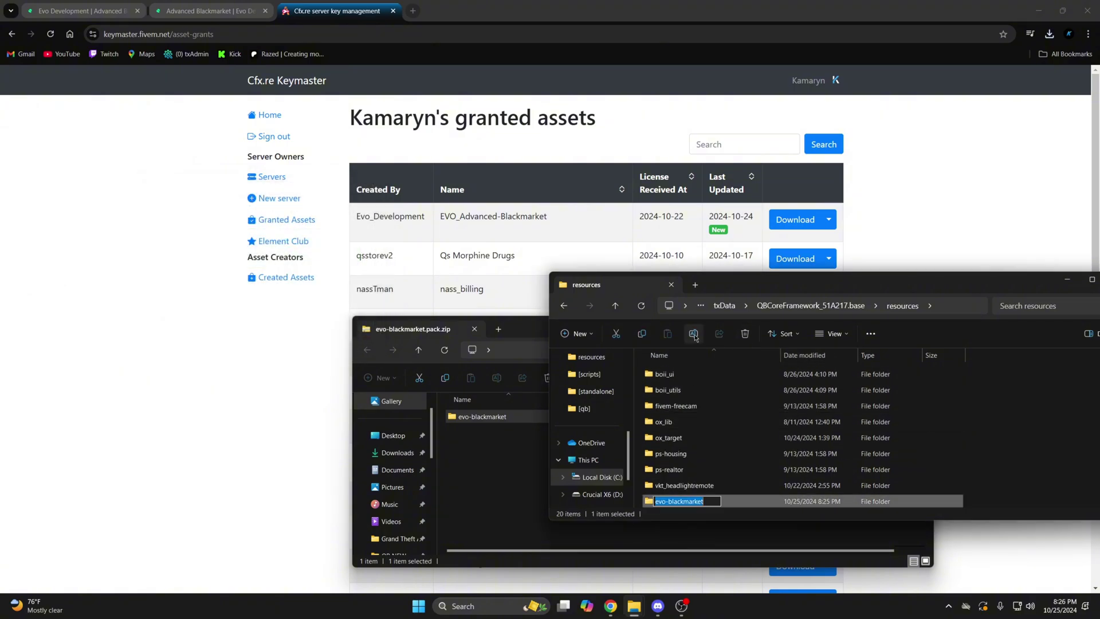
pyautogui.click(978, 424)
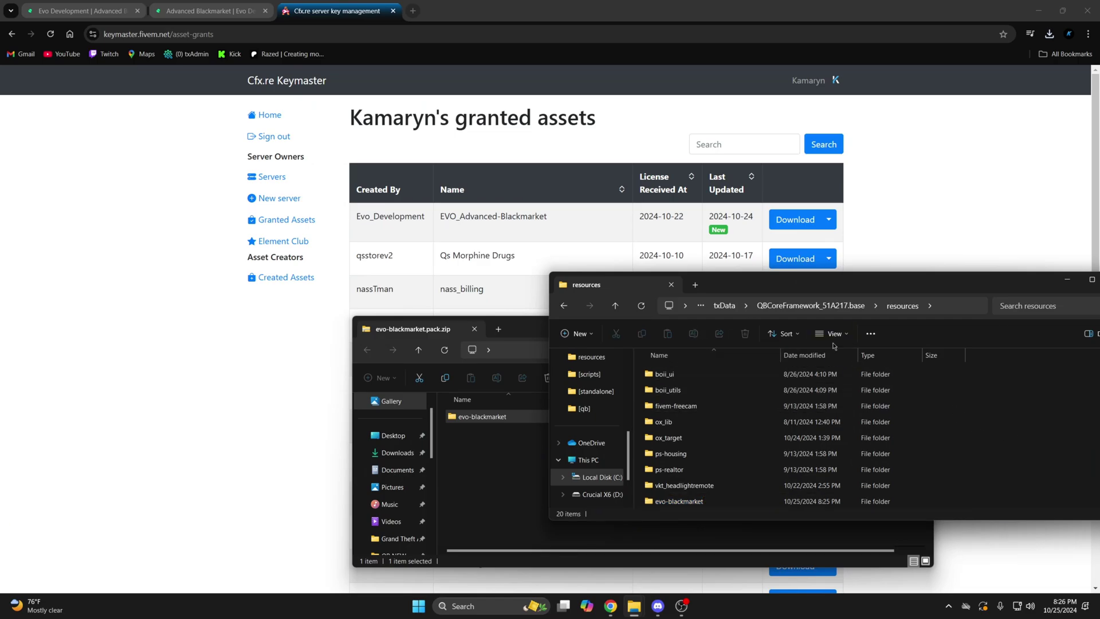
# - Add the line "ensure evo-blackmarket" below "ensure vkt_headlightremote" in server.cfg and save the file
pyautogui.hotkey('alt', 'Up')
pyautogui.doubleClick(709, 420)
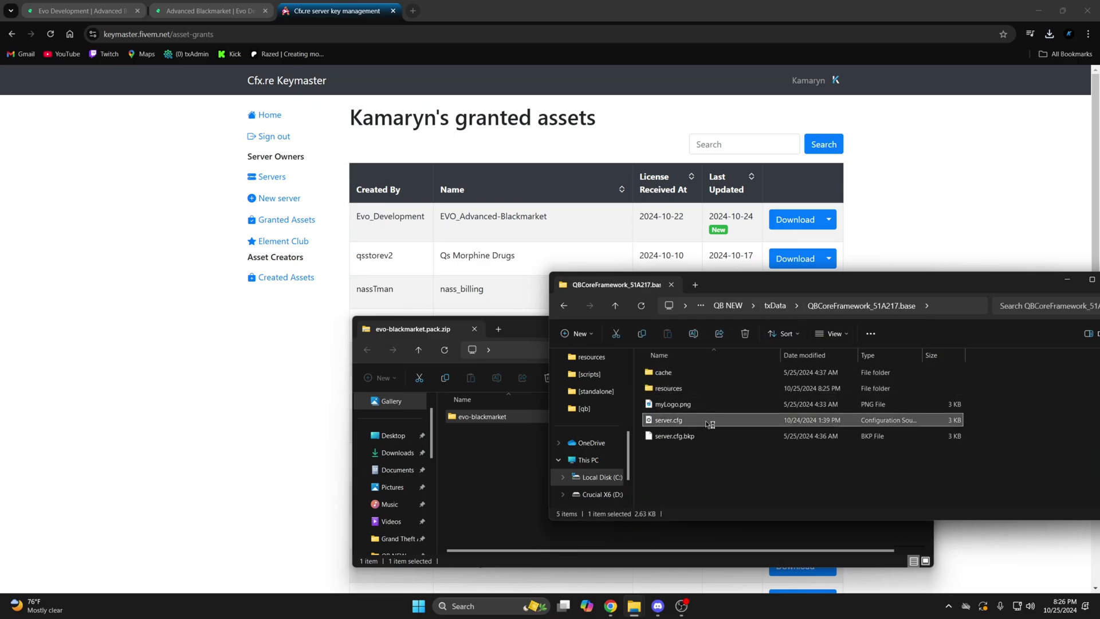
pyautogui.scroll(-15, 459, 318)
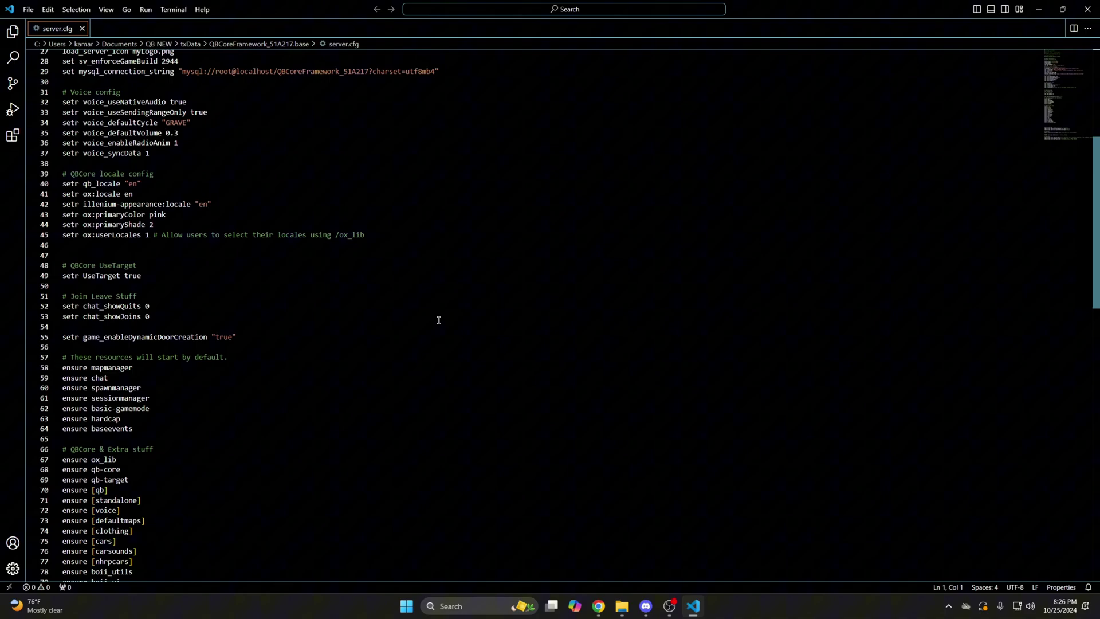
pyautogui.click(198, 456)
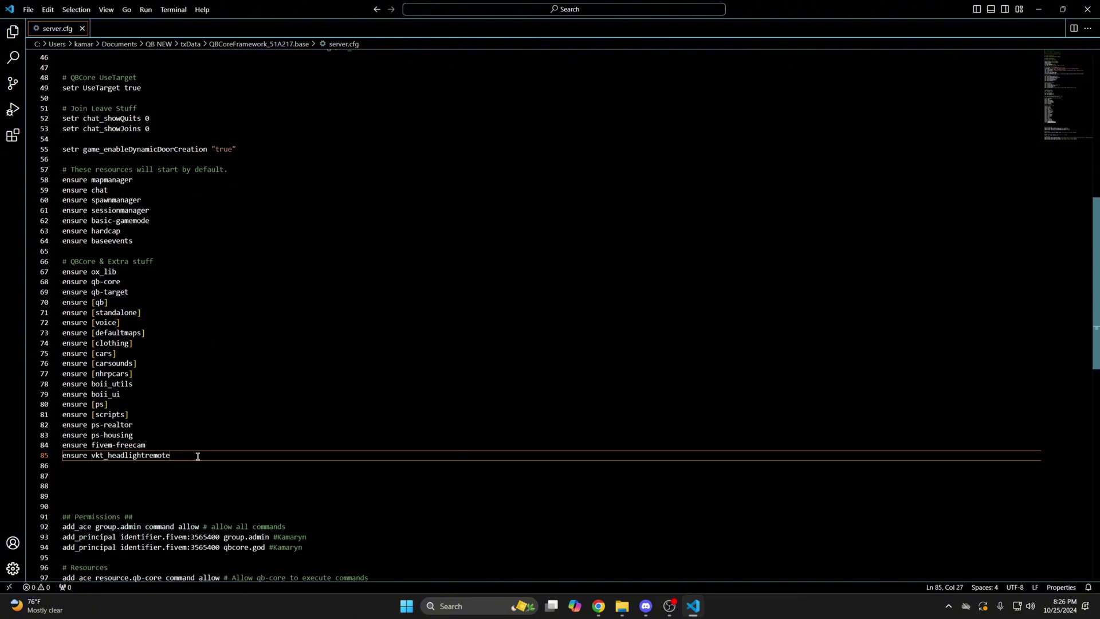
pyautogui.press('Return')
pyautogui.write('ensure evo-blackmarket')
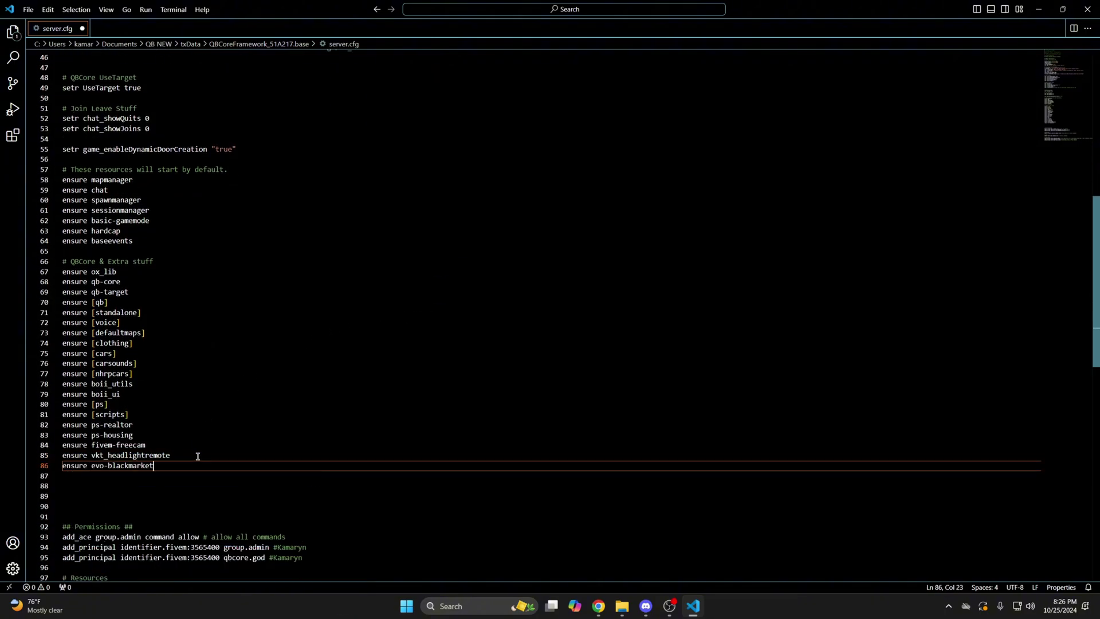
pyautogui.click(27, 9)
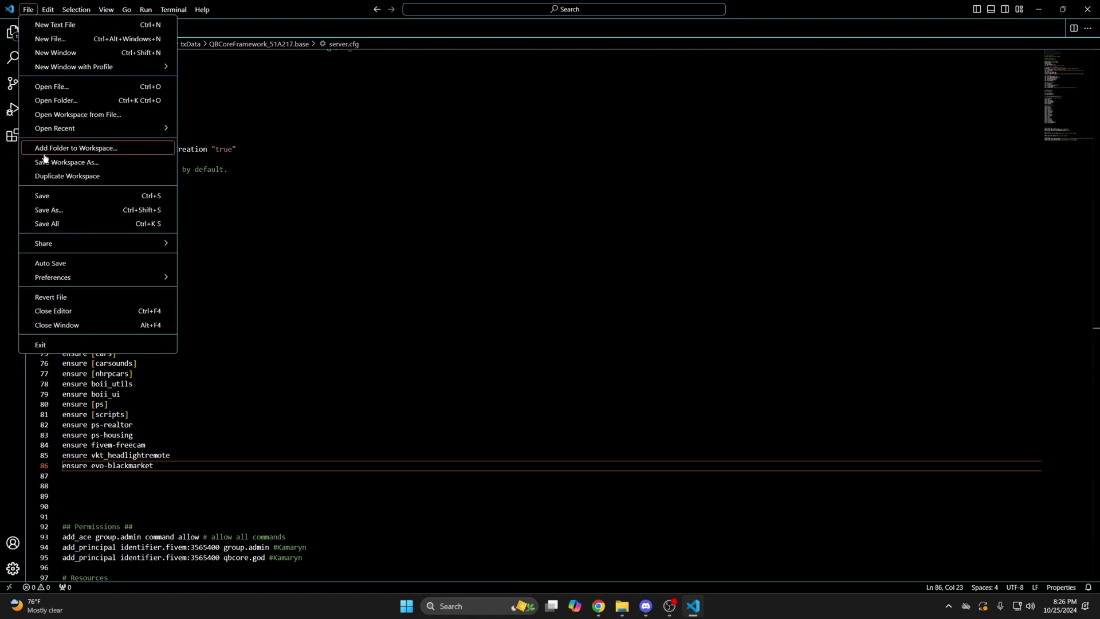
pyautogui.click(47, 200)
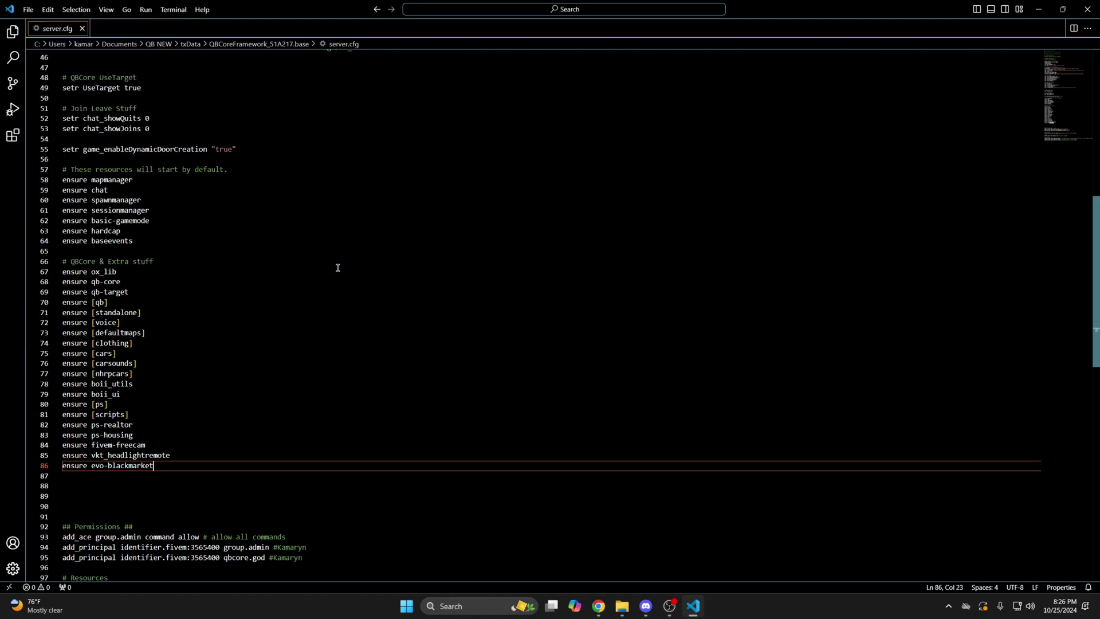
# - Switch to Chrome and read the Key Features page of the Advanced Blackmarket documentation
pyautogui.moveTo(598, 605)
pyautogui.click(659, 541)
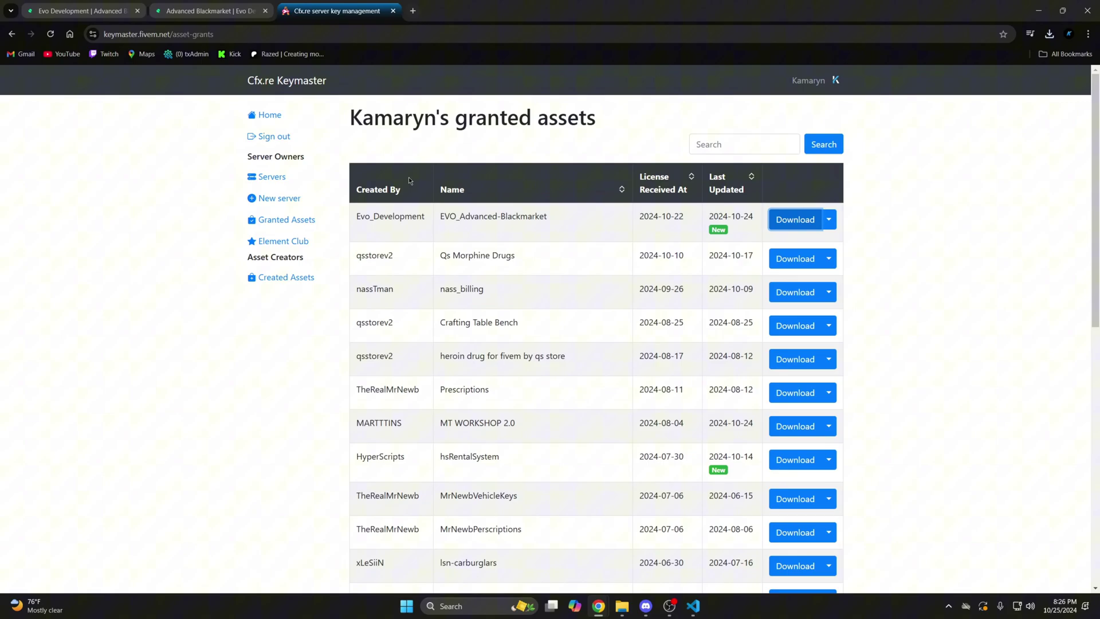
pyautogui.click(229, 7)
pyautogui.click(205, 260)
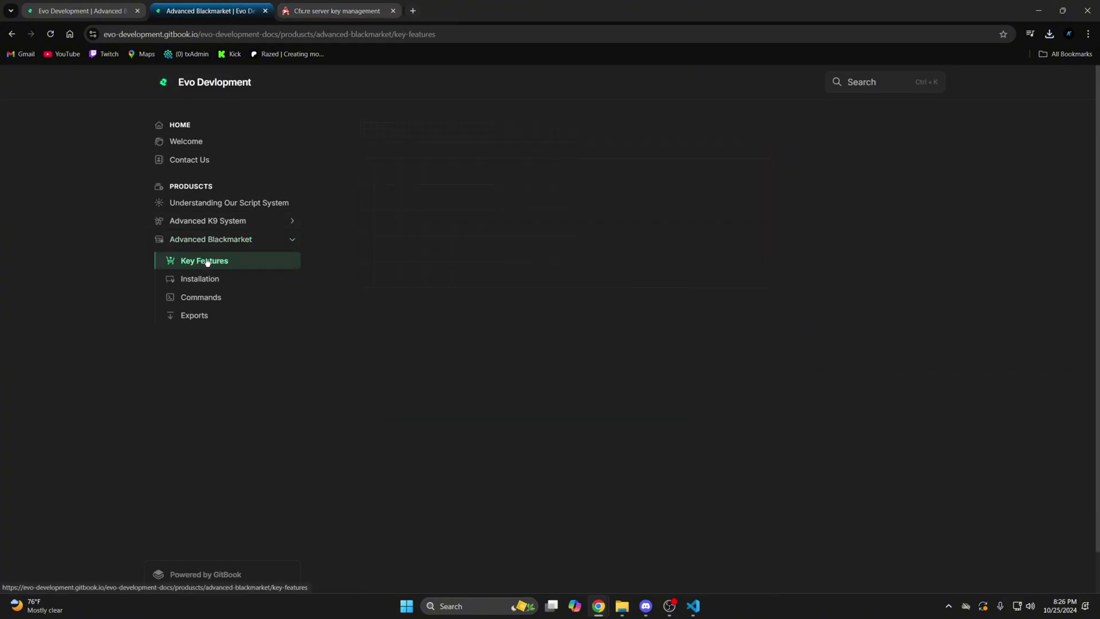
pyautogui.scroll(-6, 490, 206)
pyautogui.scroll(-10, 490, 206)
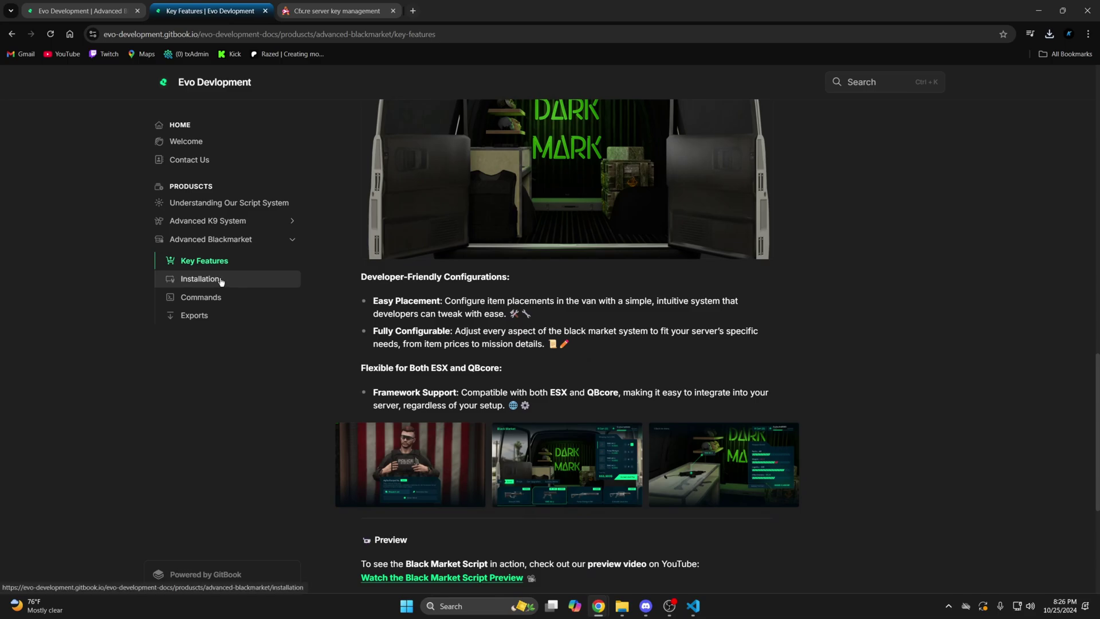
# - Download the ps-zones dependency as a ZIP through the documentation's Installation page and open the archive
pyautogui.click(222, 281)
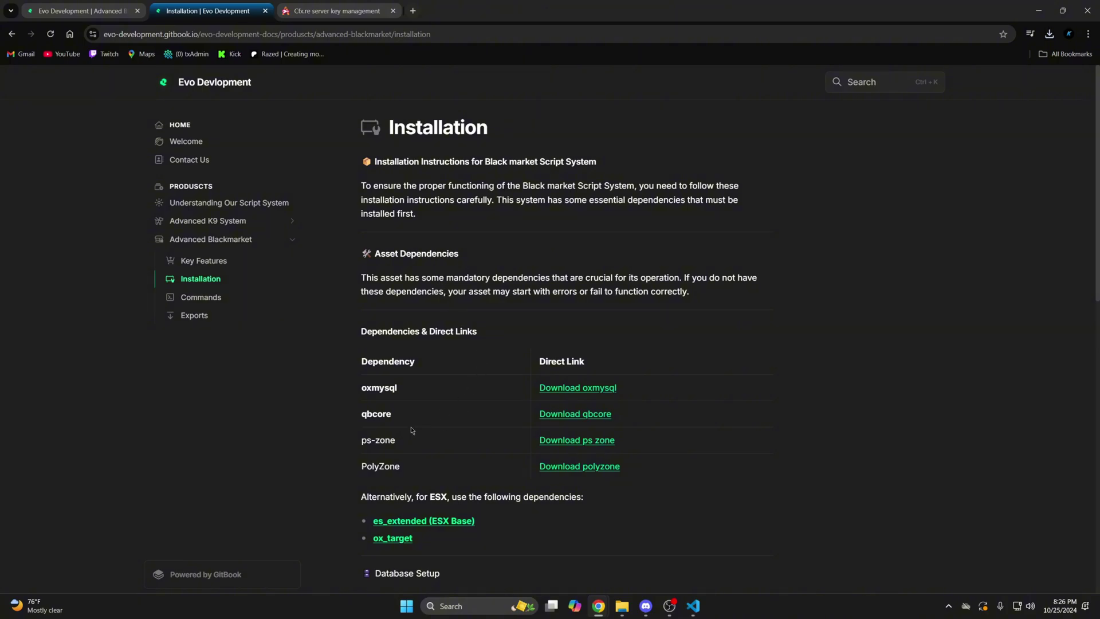
pyautogui.rightClick(575, 444)
pyautogui.click(607, 454)
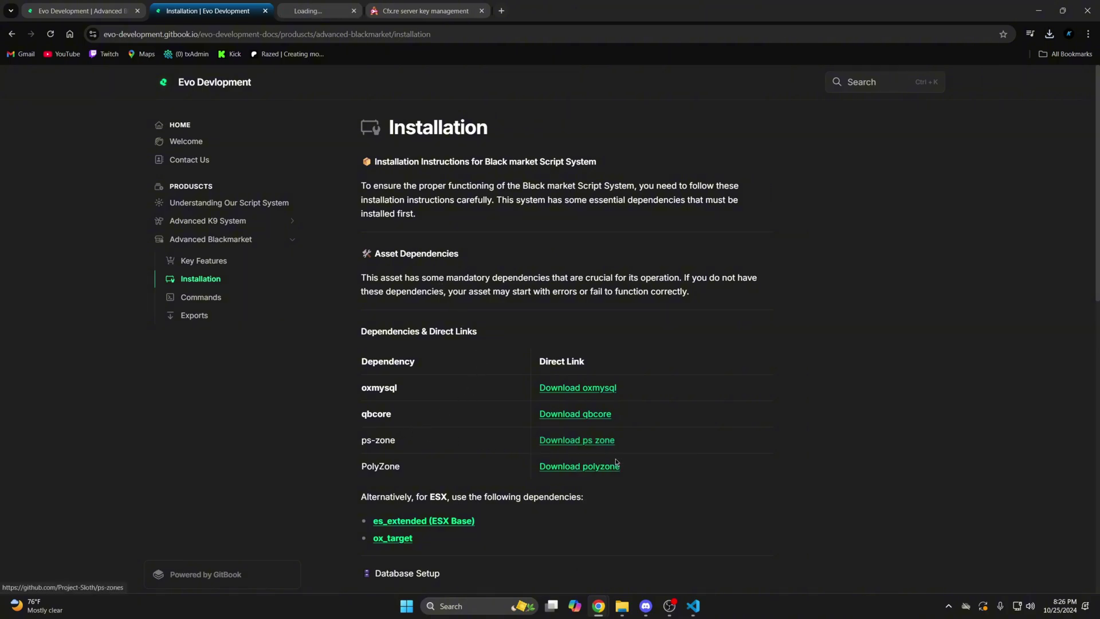
pyautogui.click(338, 11)
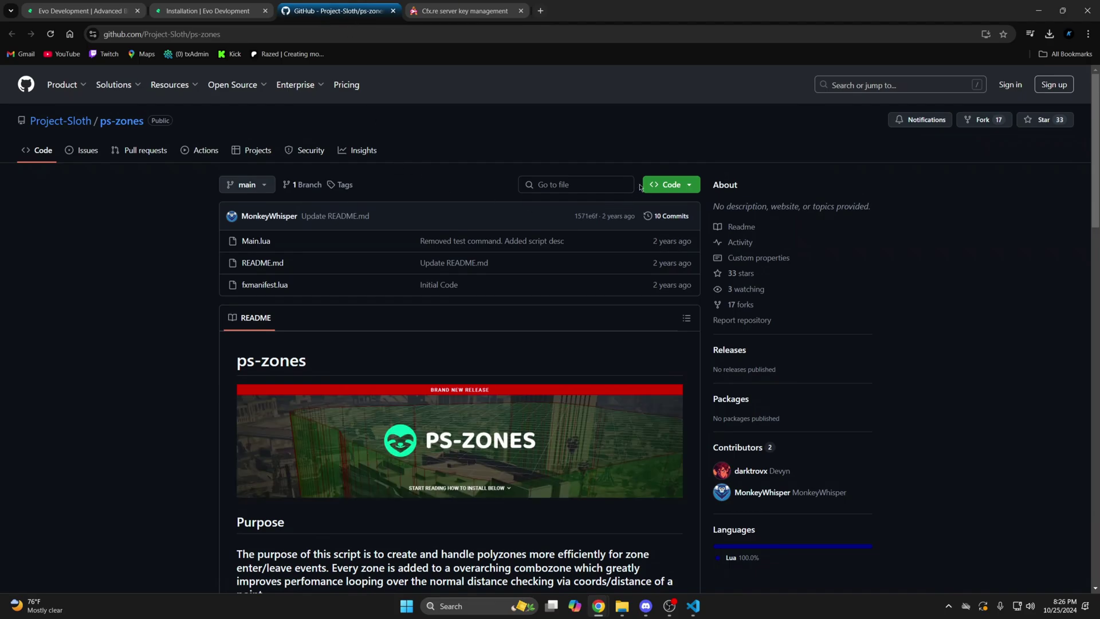
pyautogui.click(669, 187)
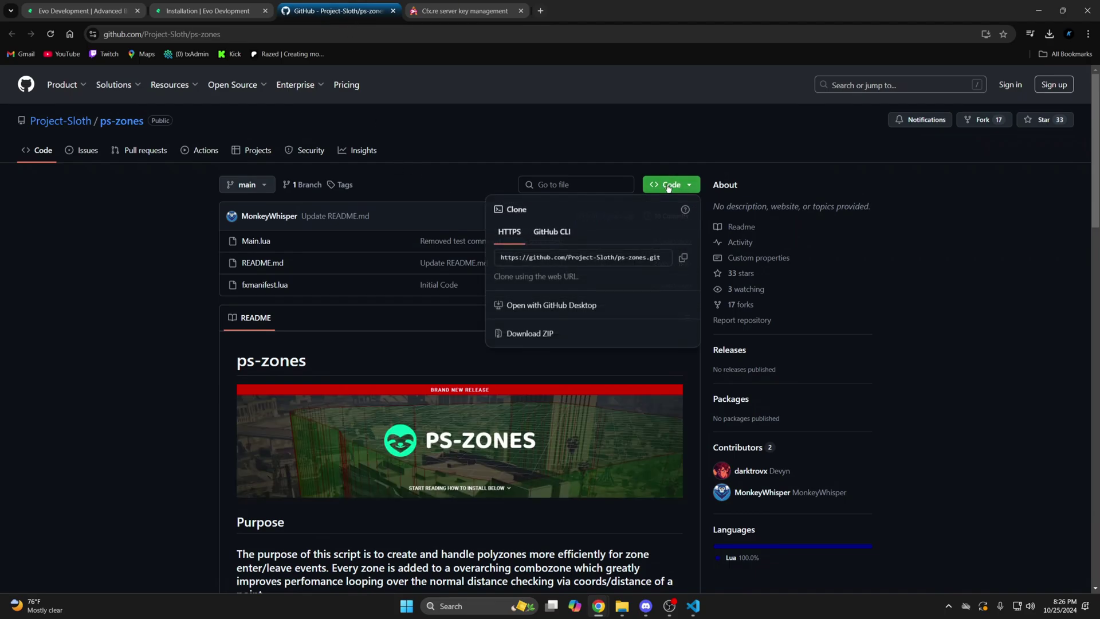
pyautogui.click(532, 334)
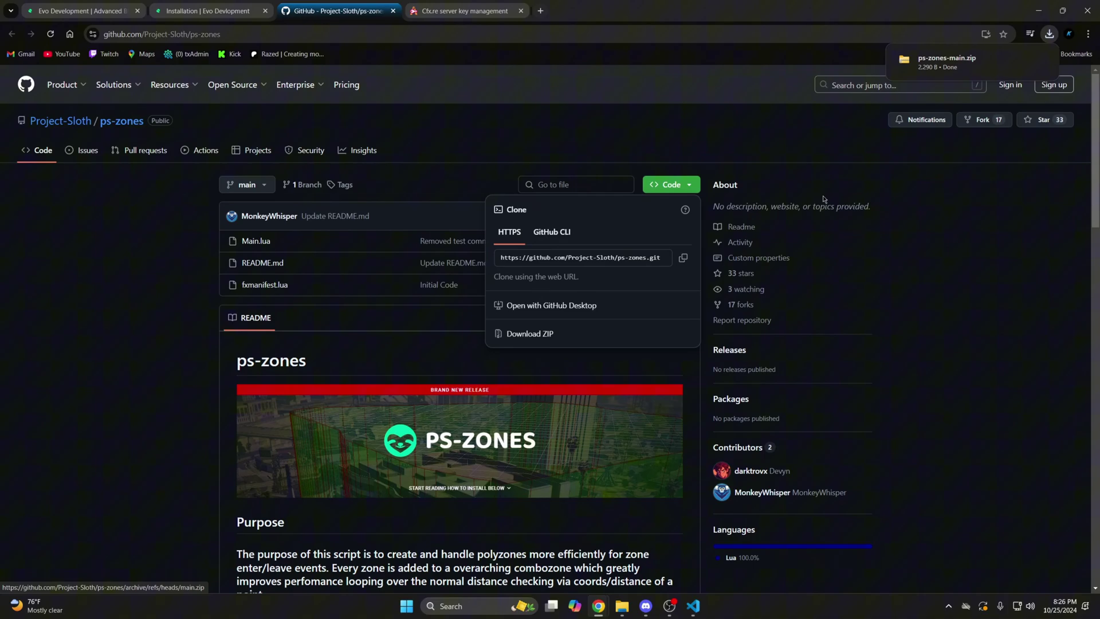
pyautogui.click(923, 83)
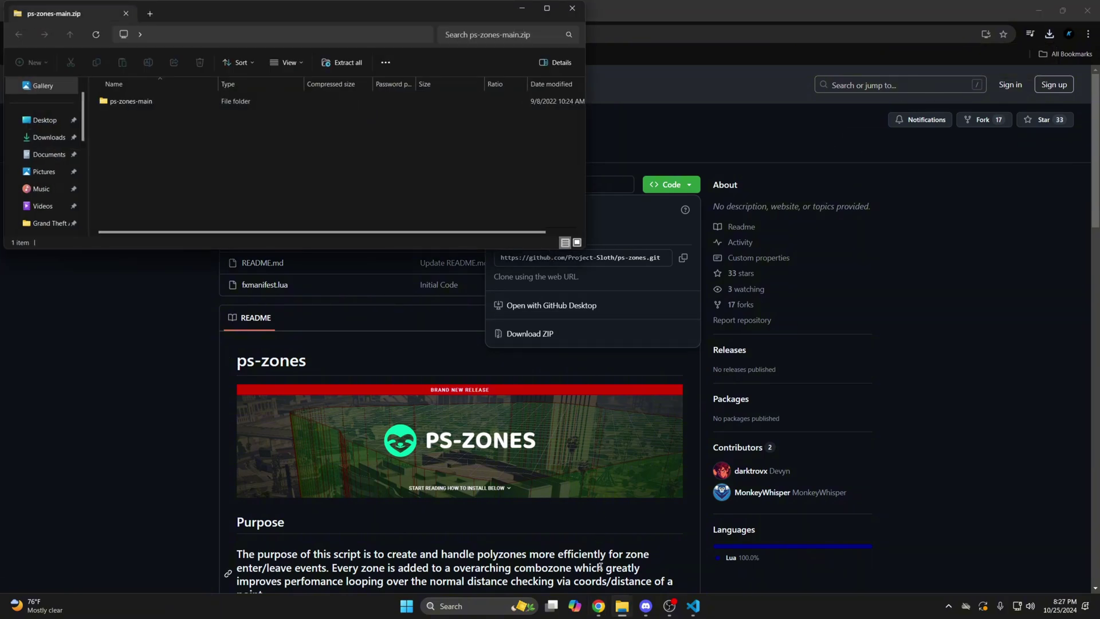
# - Copy the ps-zones-main folder from the archive into the [standalone] folder under the server's resources
pyautogui.moveTo(622, 606)
pyautogui.click(504, 550)
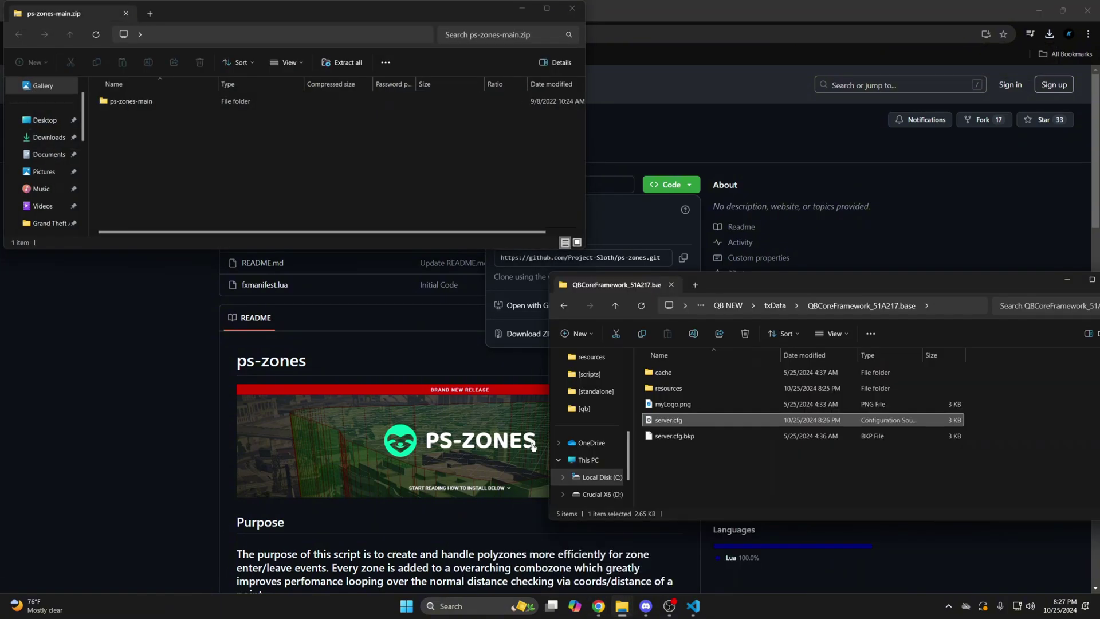
pyautogui.doubleClick(687, 389)
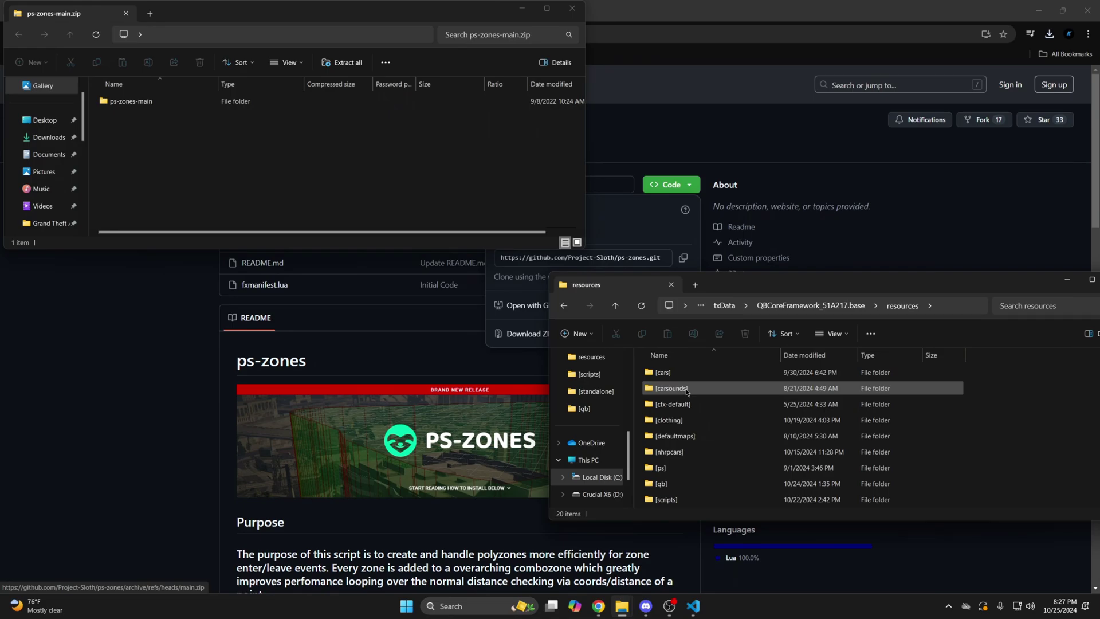
pyautogui.scroll(-2, 687, 392)
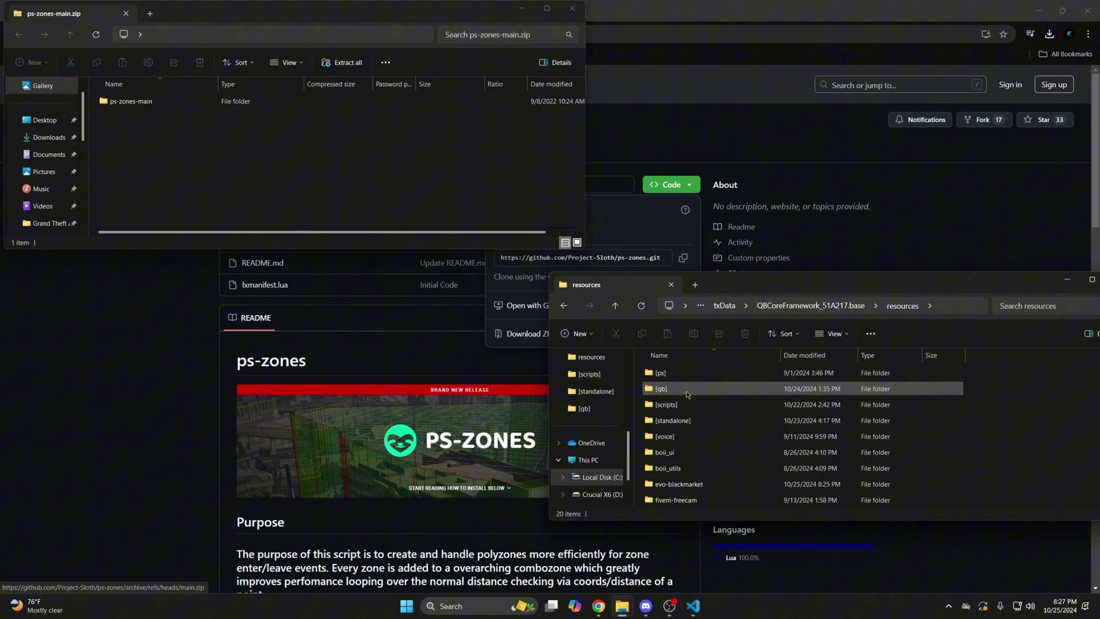
pyautogui.moveTo(130, 100); pyautogui.dragTo(708, 425)
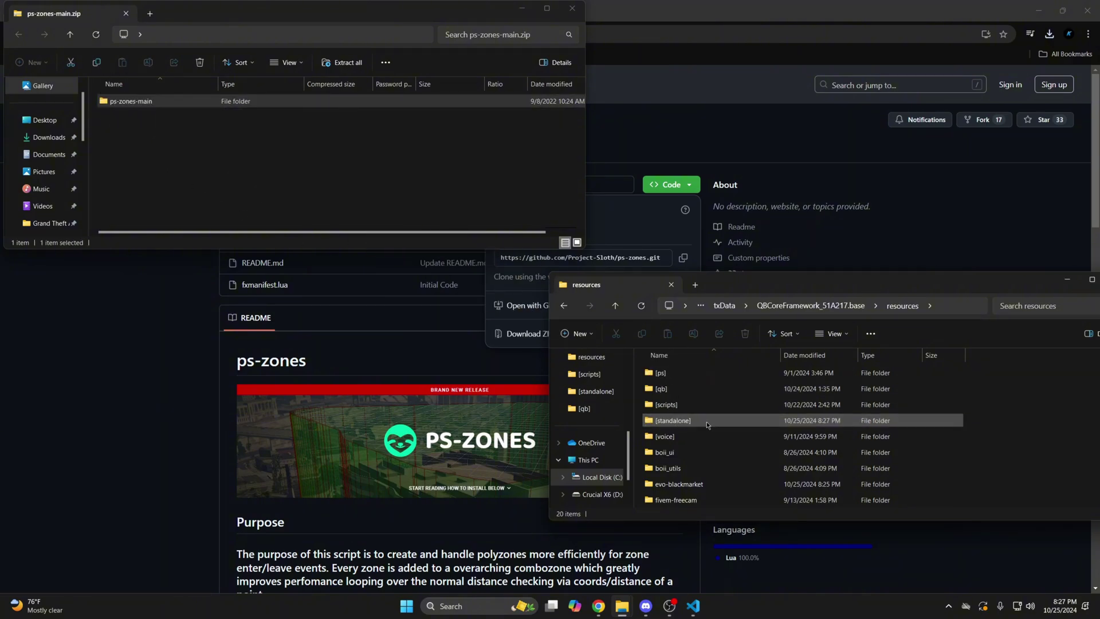
# - Rename the ps-zones-main folder inside [standalone] by removing the "-main" suffix
pyautogui.doubleClick(707, 423)
pyautogui.scroll(-3, 705, 435)
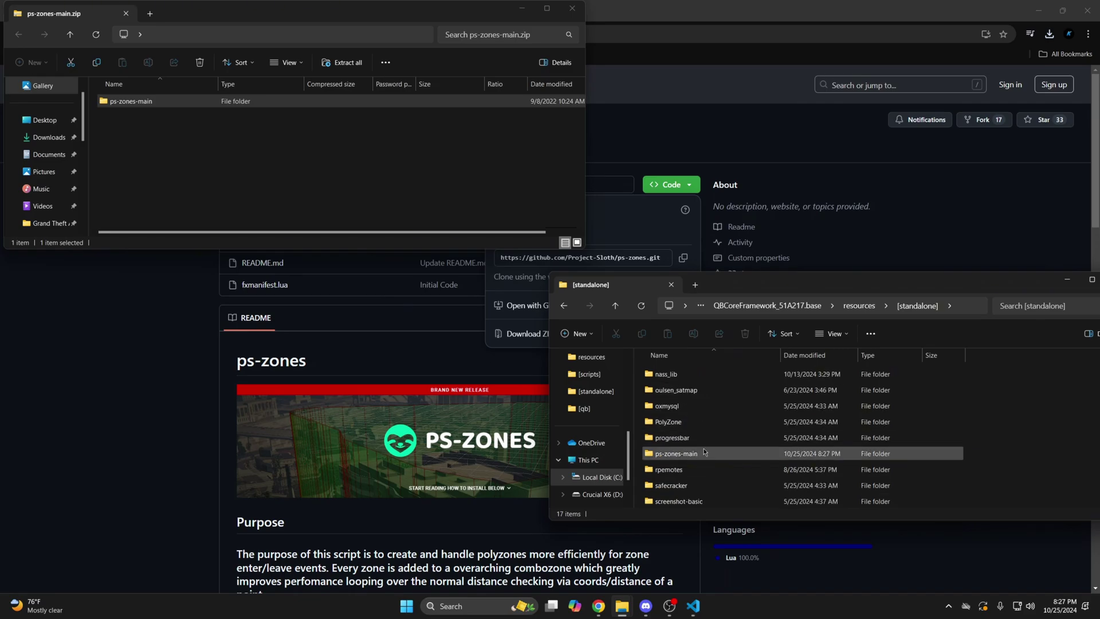
pyautogui.click(704, 453)
pyautogui.click(708, 454)
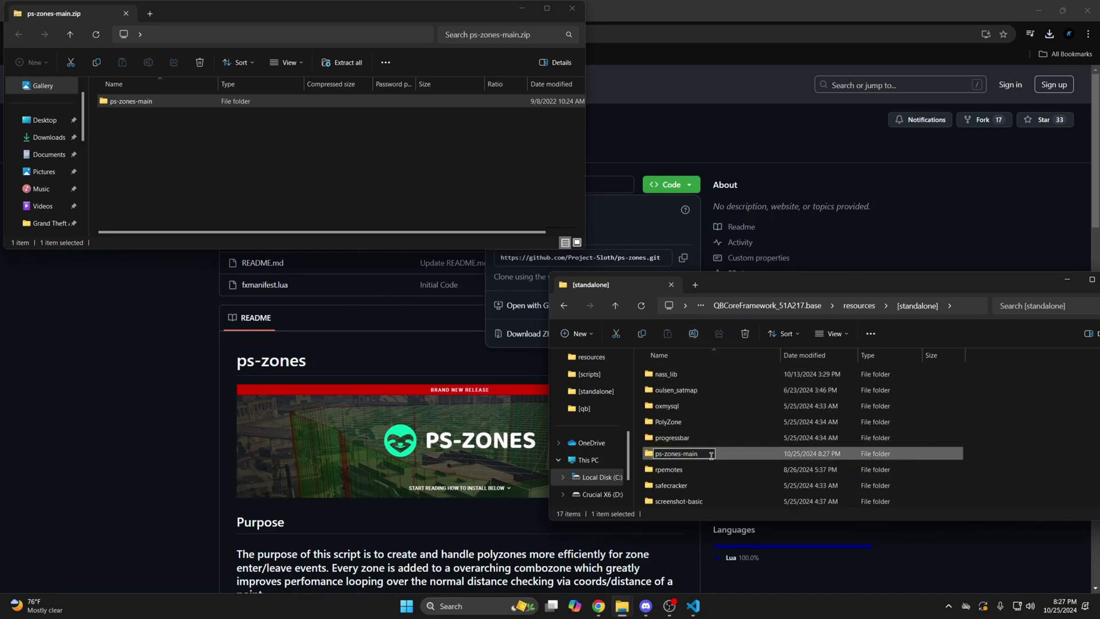
pyautogui.press('BackSpace')
pyautogui.press('BackSpace')
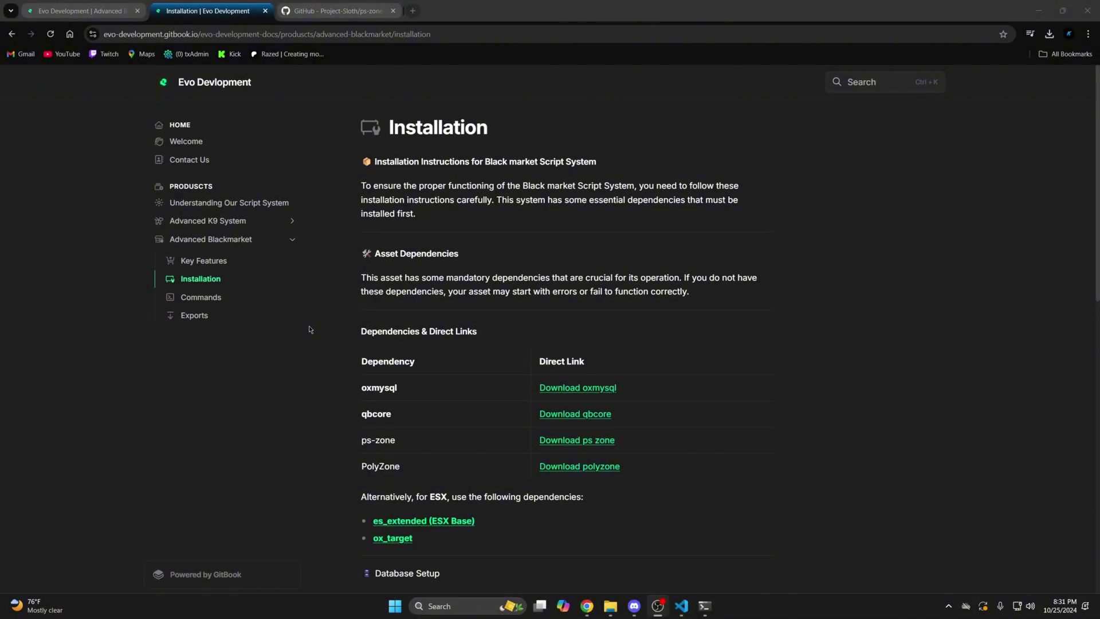
# - Copy the evo_blackmarket_profiles SQL code from the Installation page's Database Setup section and open the QB NEW session in HeidiSQL
pyautogui.scroll(-6, 310, 329)
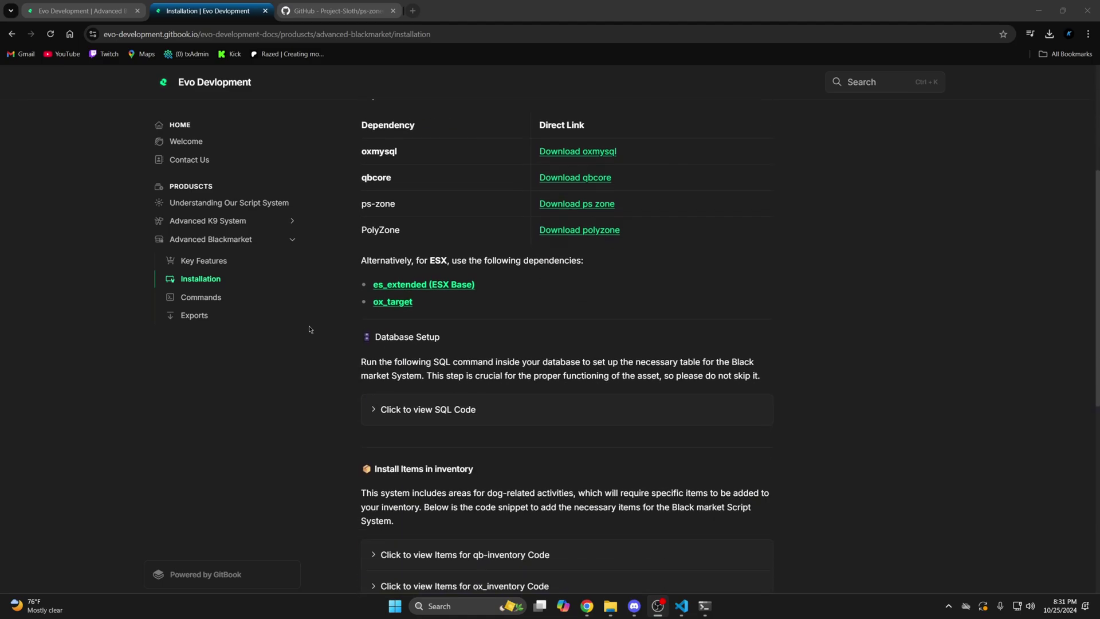
pyautogui.click(425, 277)
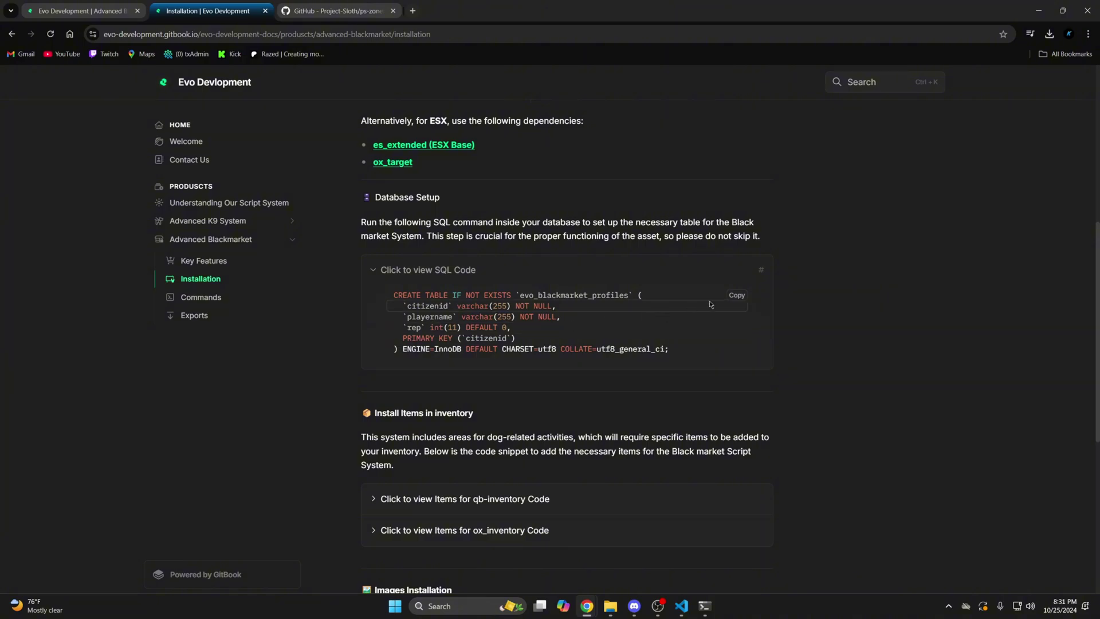
pyautogui.click(475, 606)
pyautogui.write('he')
pyautogui.click(459, 284)
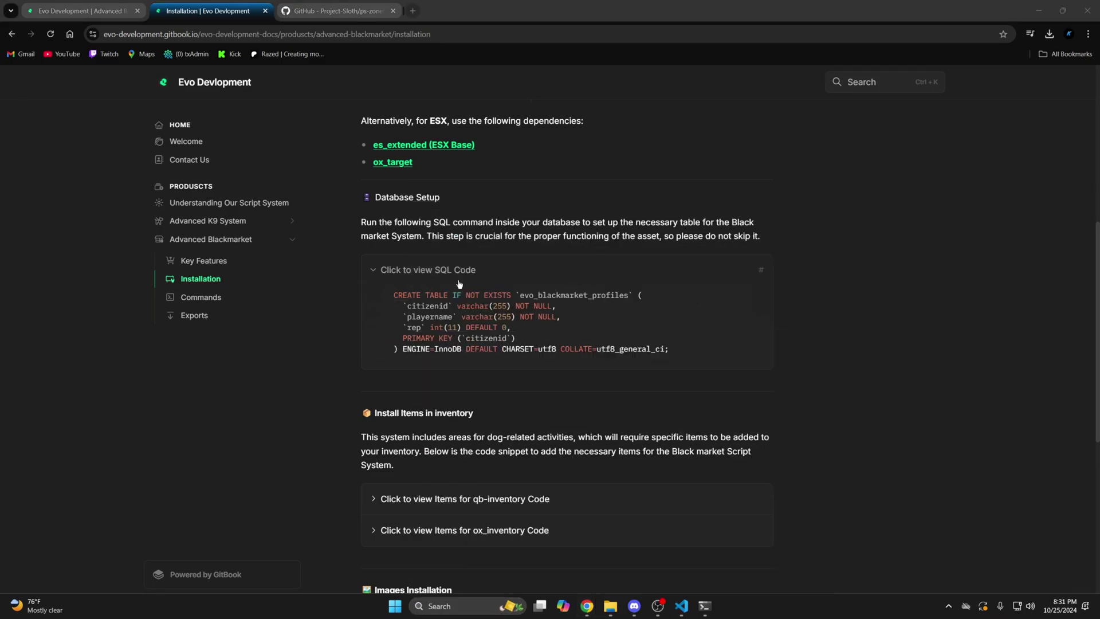
pyautogui.click(240, 259)
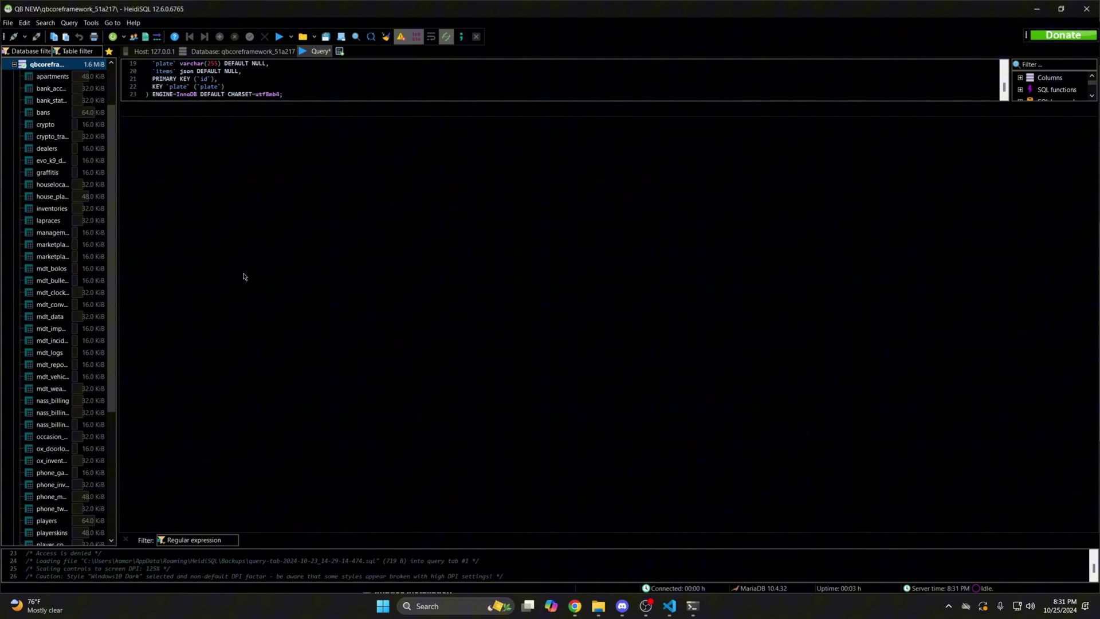
# - Replace the existing query with the copied evo_blackmarket_profiles SQL, run it on the qbcoreframework_51a217 database, and close HeidiSQL
pyautogui.moveTo(290, 92); pyautogui.dragTo(143, 63)
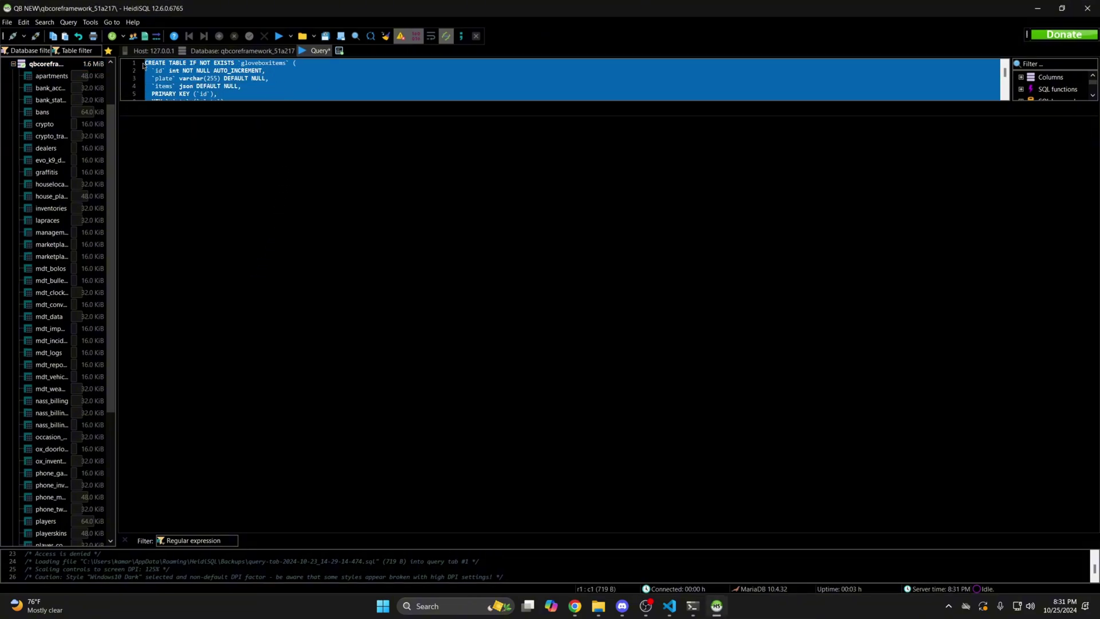
pyautogui.hotkey('ctrl', 'v')
pyautogui.click(278, 37)
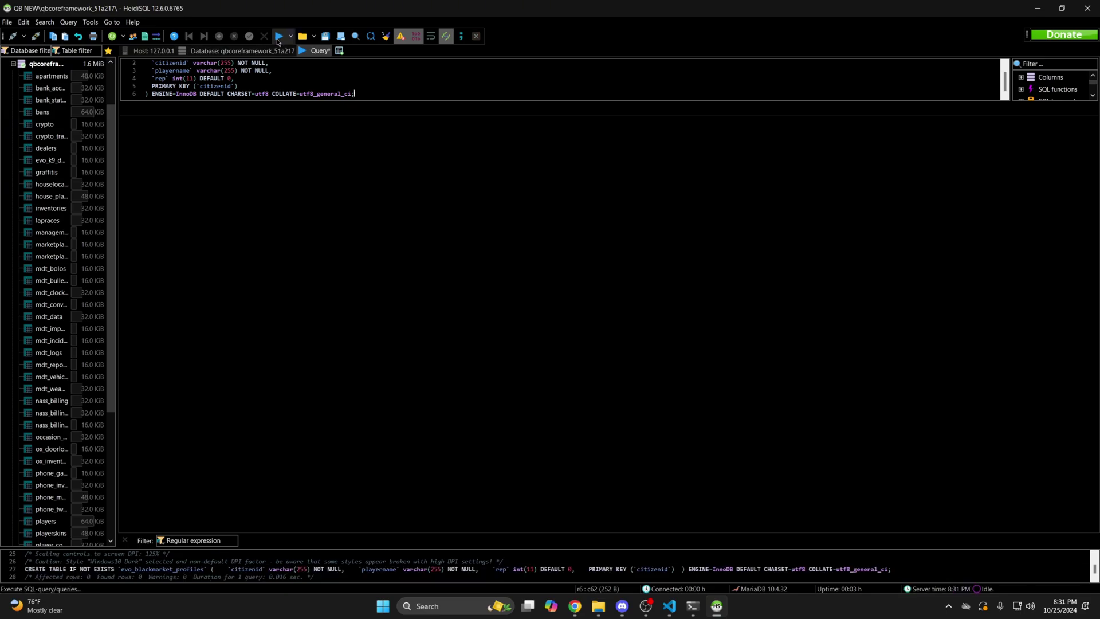
pyautogui.click(1088, 7)
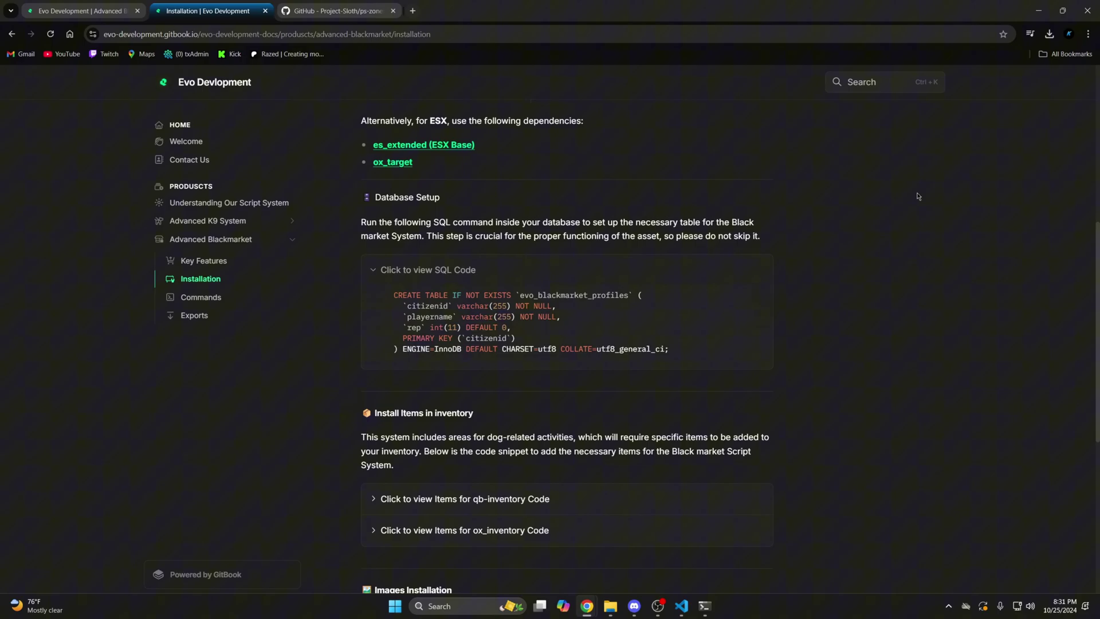
# - Copy the evo_delivery_box item code for qb-inventory from the Installation page and open items.lua from qb-core's shared folder
pyautogui.scroll(-3, 917, 196)
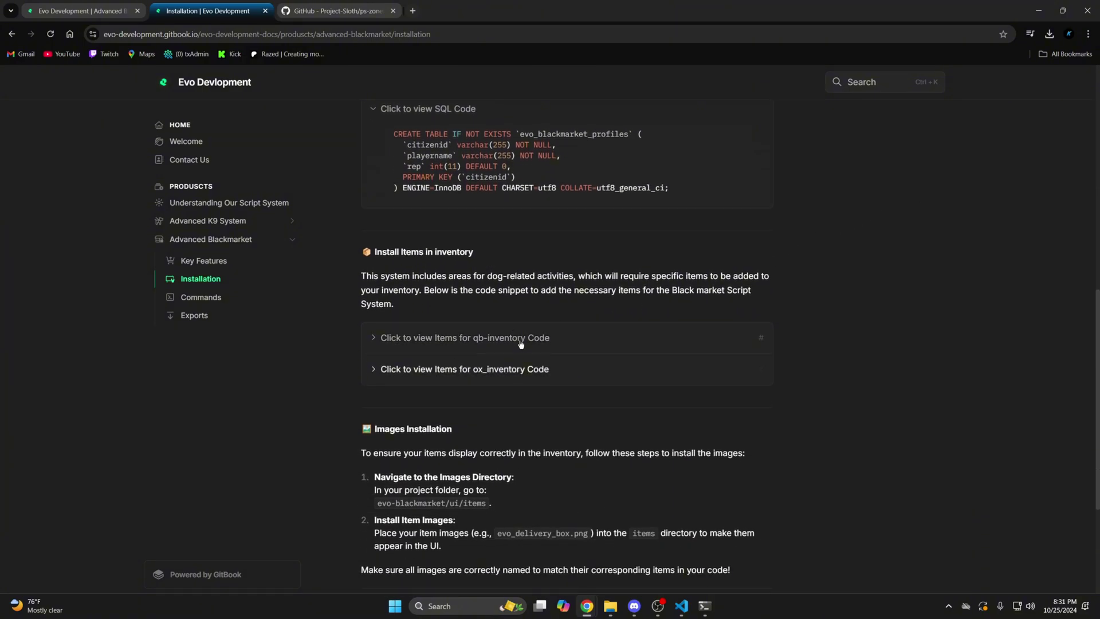
pyautogui.click(481, 343)
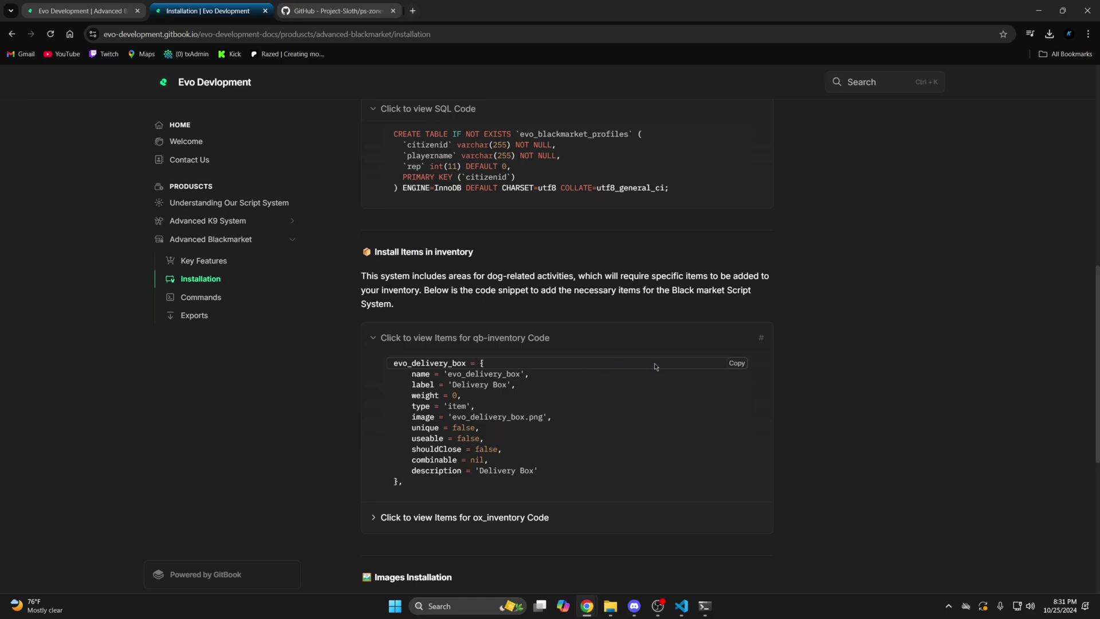
pyautogui.click(611, 605)
pyautogui.doubleClick(372, 362)
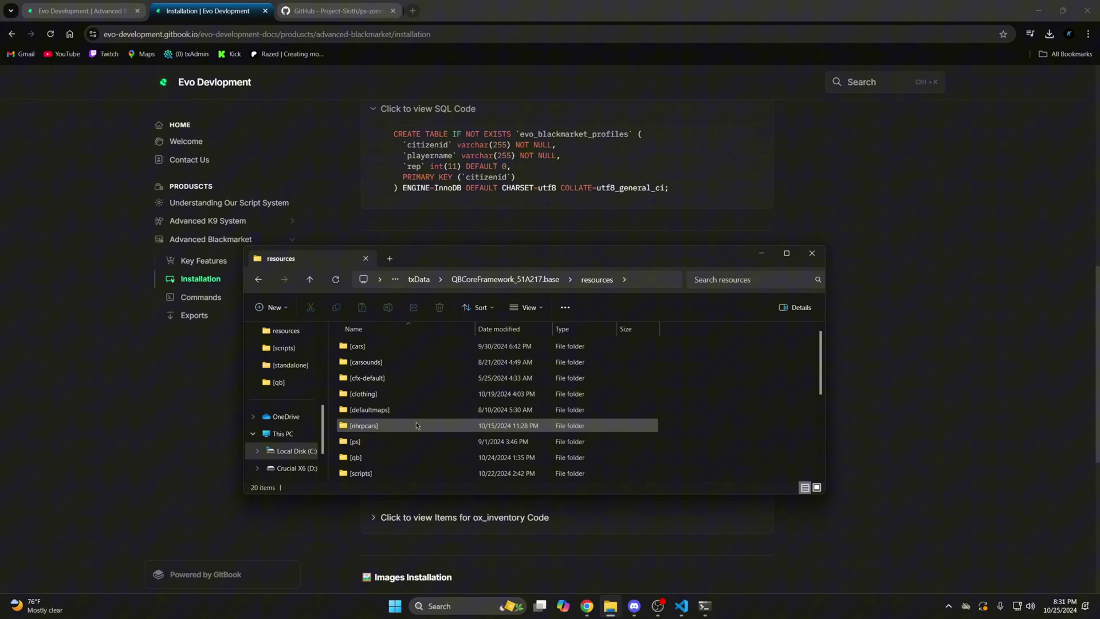
pyautogui.doubleClick(412, 455)
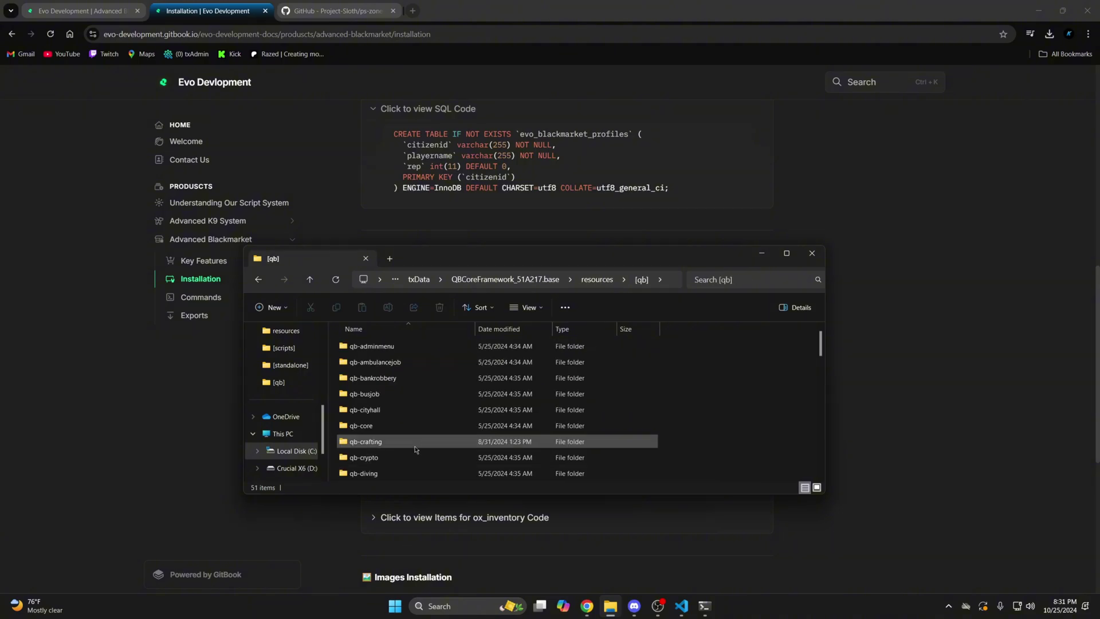
pyautogui.doubleClick(387, 428)
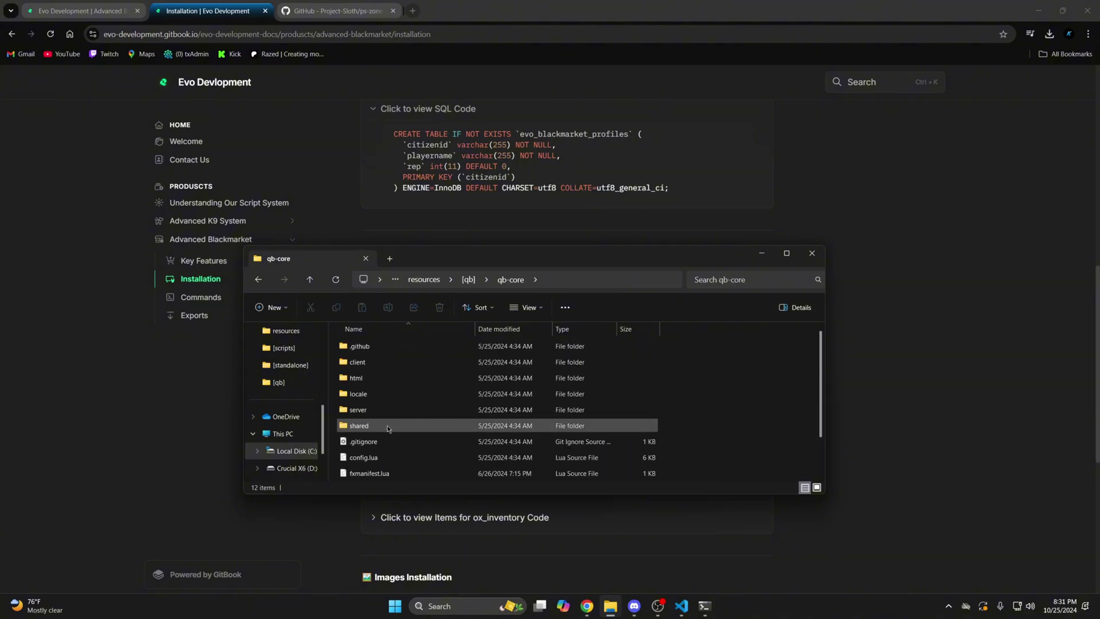
pyautogui.doubleClick(380, 424)
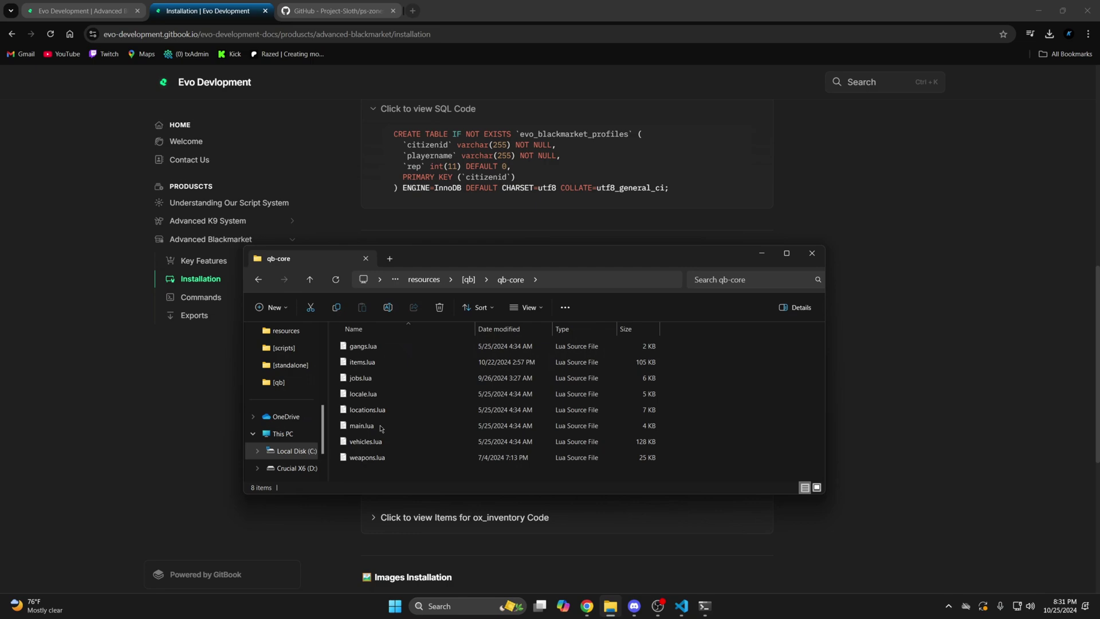
pyautogui.doubleClick(387, 366)
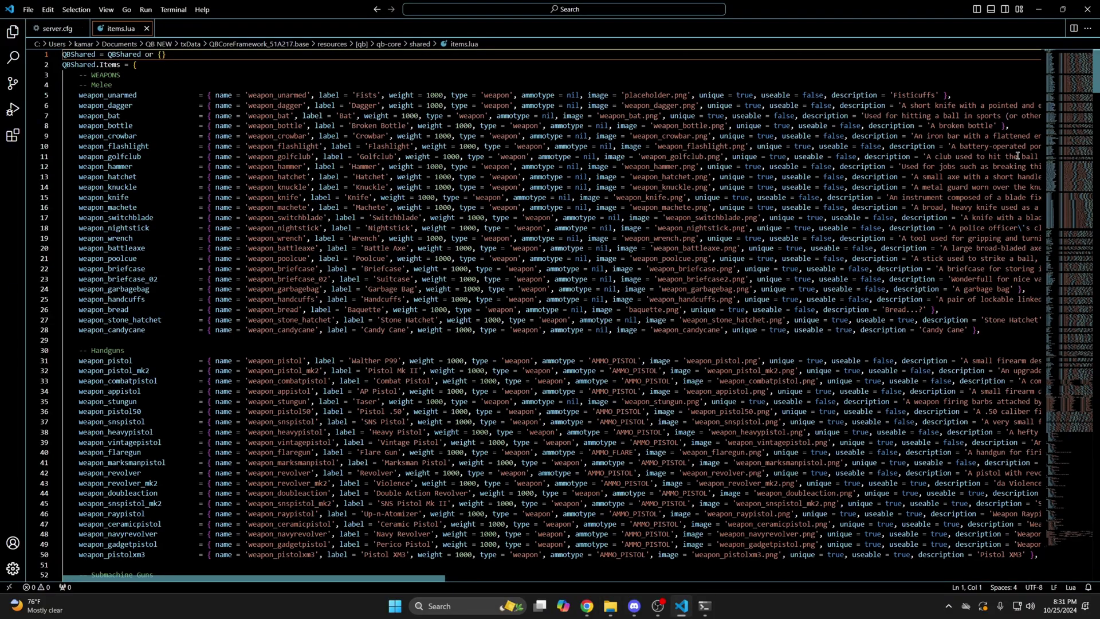
# - Paste the evo_delivery_box item after the distancionno entry at the end of items.lua and save the file
pyautogui.moveTo(1095, 69); pyautogui.dragTo(1094, 524)
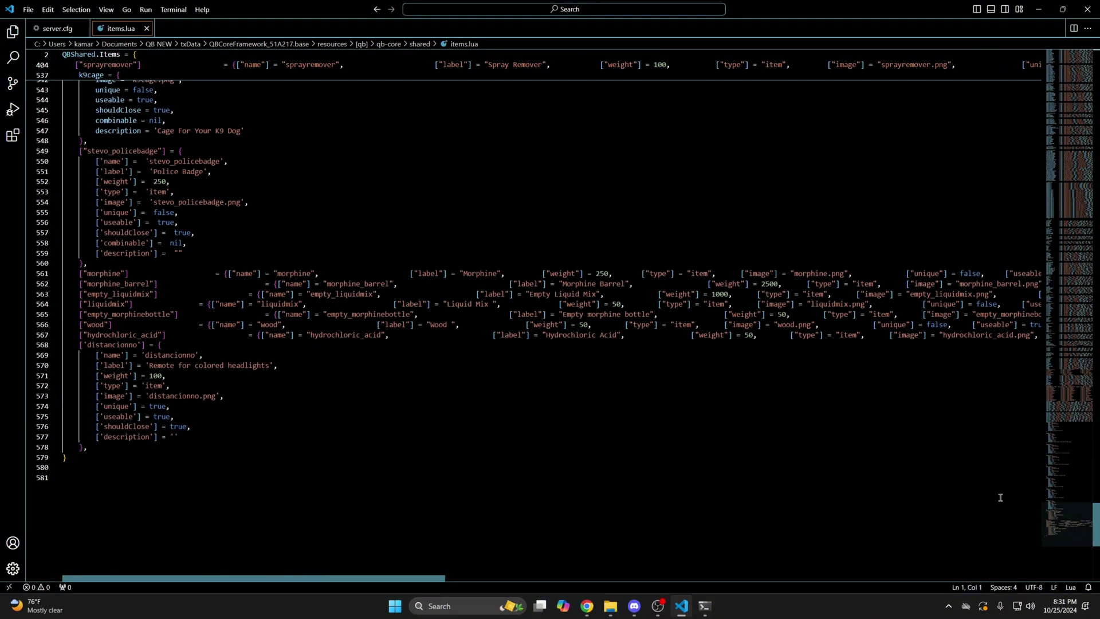
pyautogui.click(145, 445)
pyautogui.hotkey('ctrl', 'v')
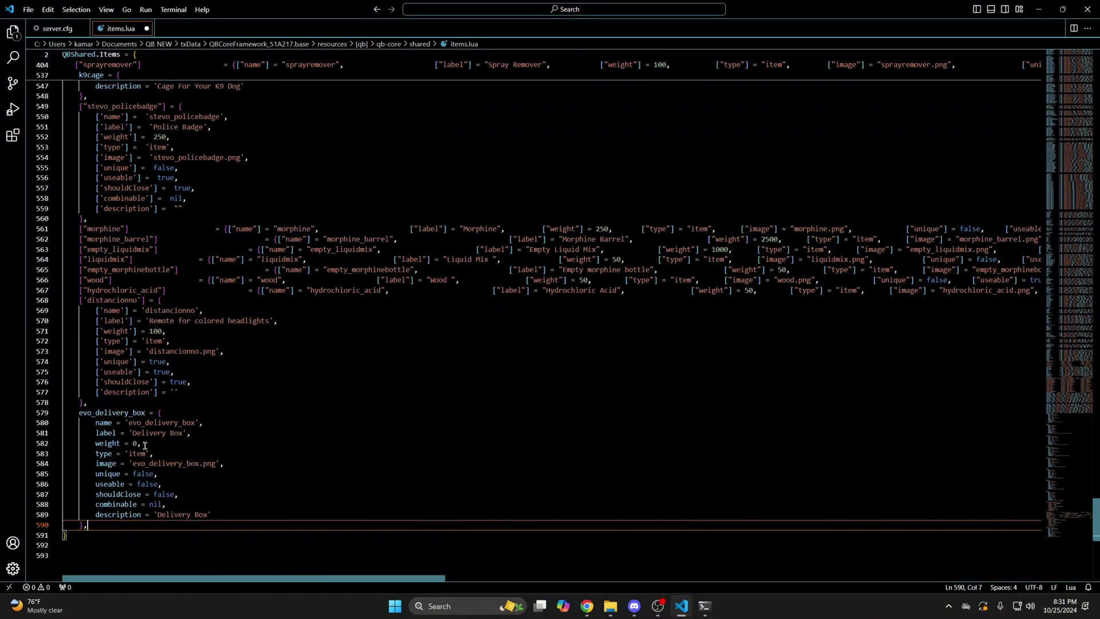
pyautogui.click(27, 10)
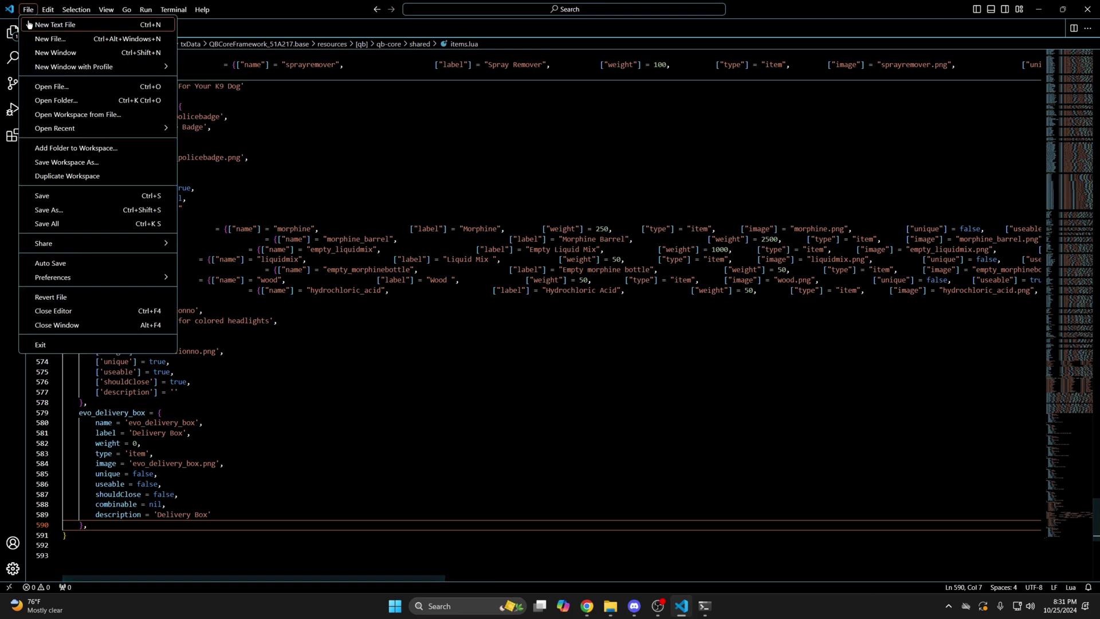
pyautogui.click(52, 195)
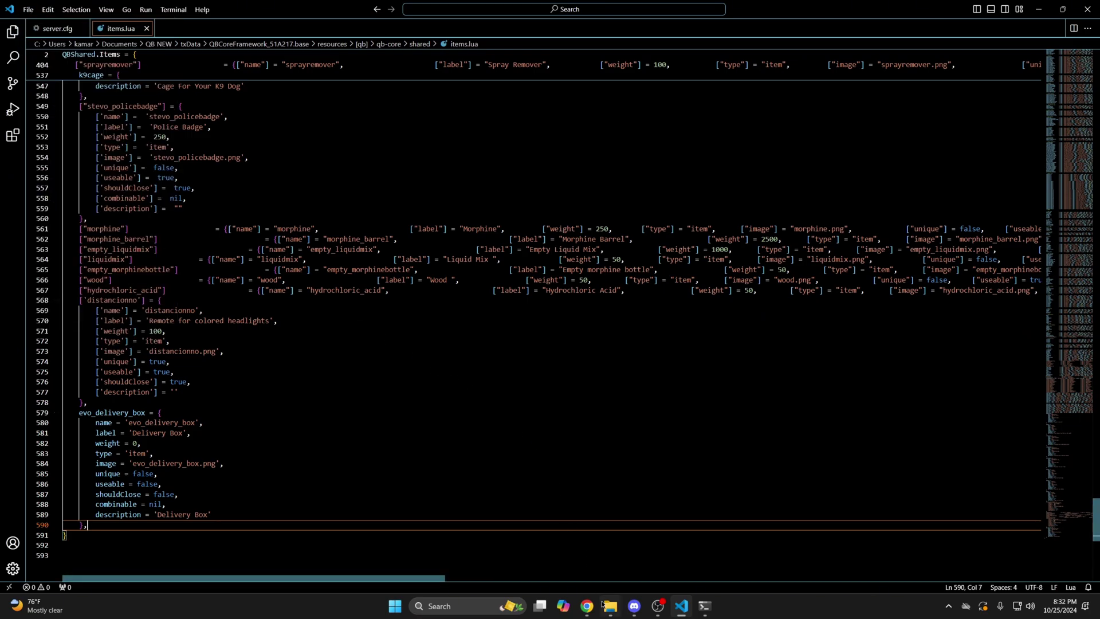
# - Copy evo_delivery_box.png from the images folder of the evo-blackmarket resource in File Explorer
pyautogui.hotkey('shift', 'alt', 'r')
pyautogui.click(424, 280)
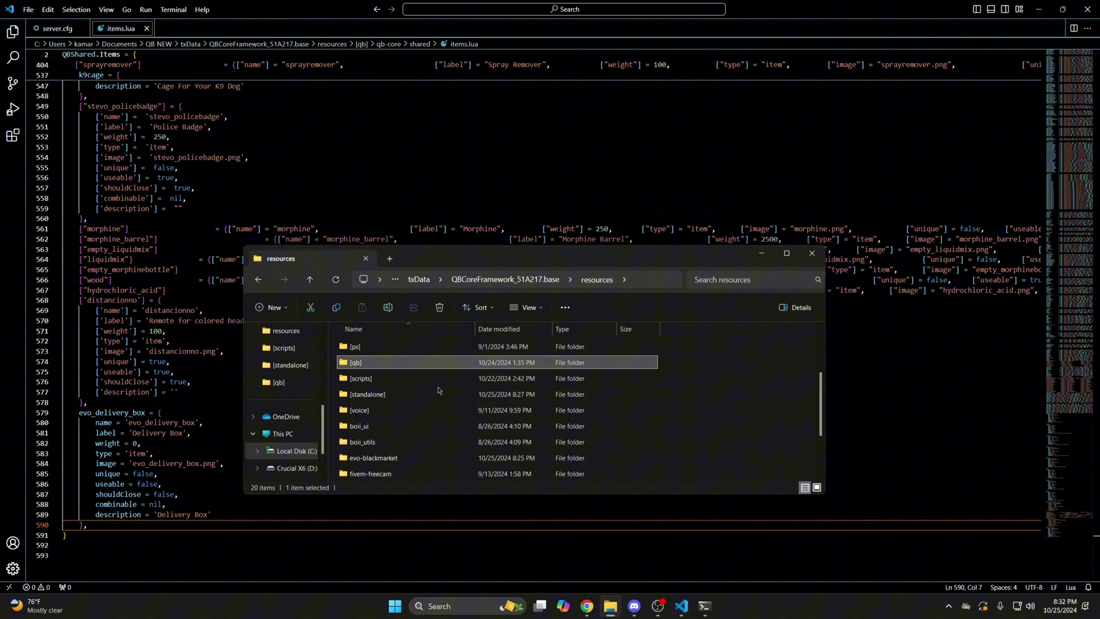
pyautogui.scroll(-3, 427, 386)
pyautogui.doubleClick(427, 389)
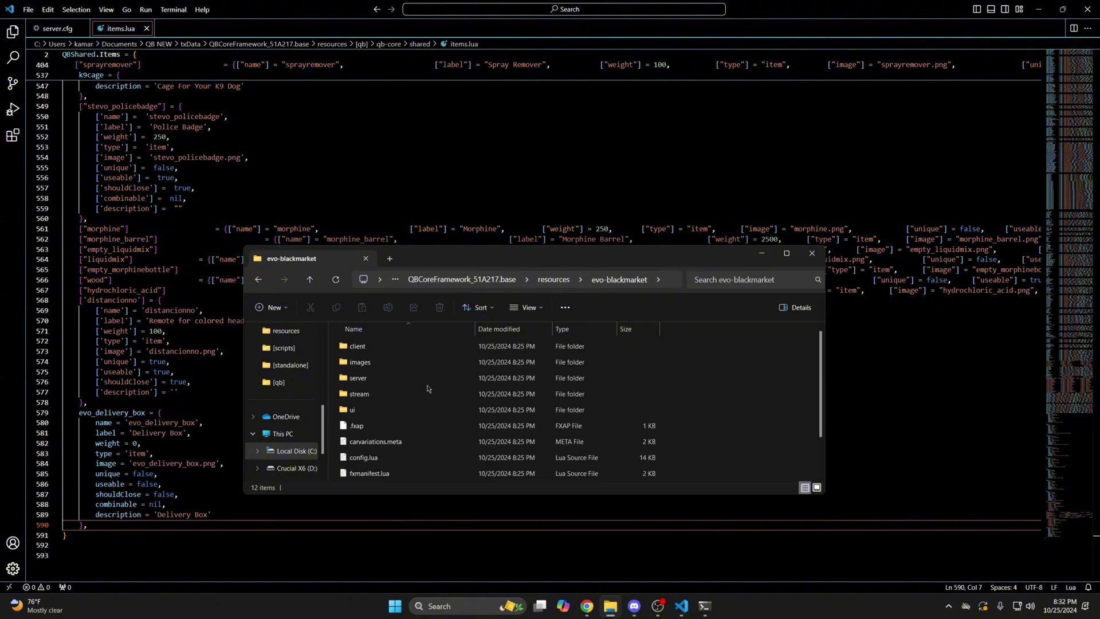
pyautogui.doubleClick(377, 365)
pyautogui.click(377, 364)
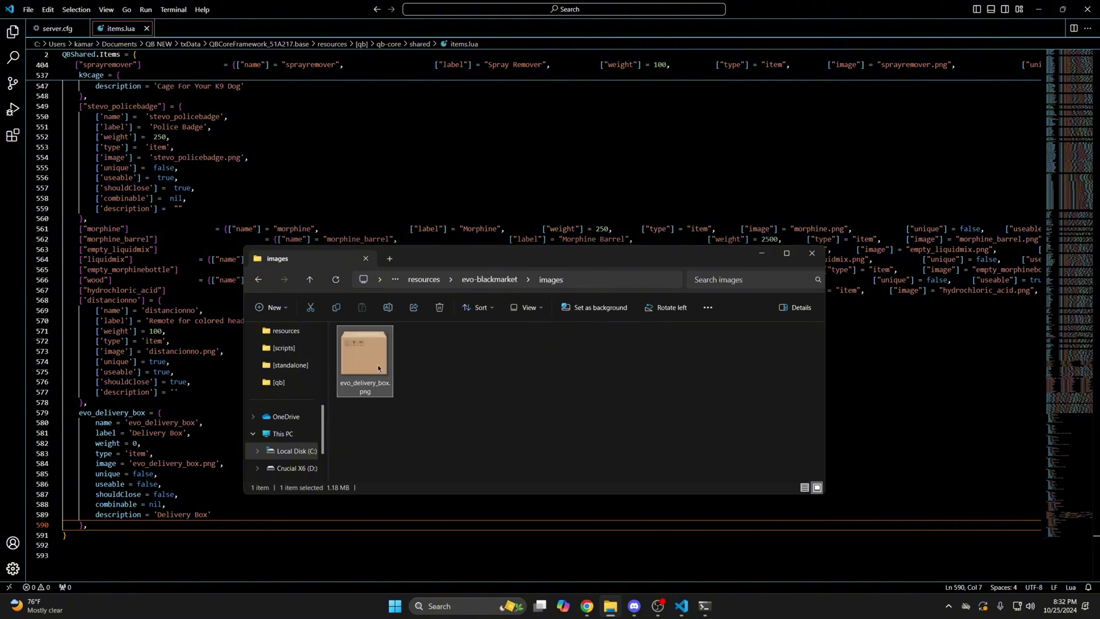
pyautogui.hotkey('ctrl', 'c')
# - Paste the copied delivery box image into the html/images folder of qb-inventory under [qb]
pyautogui.click(424, 279)
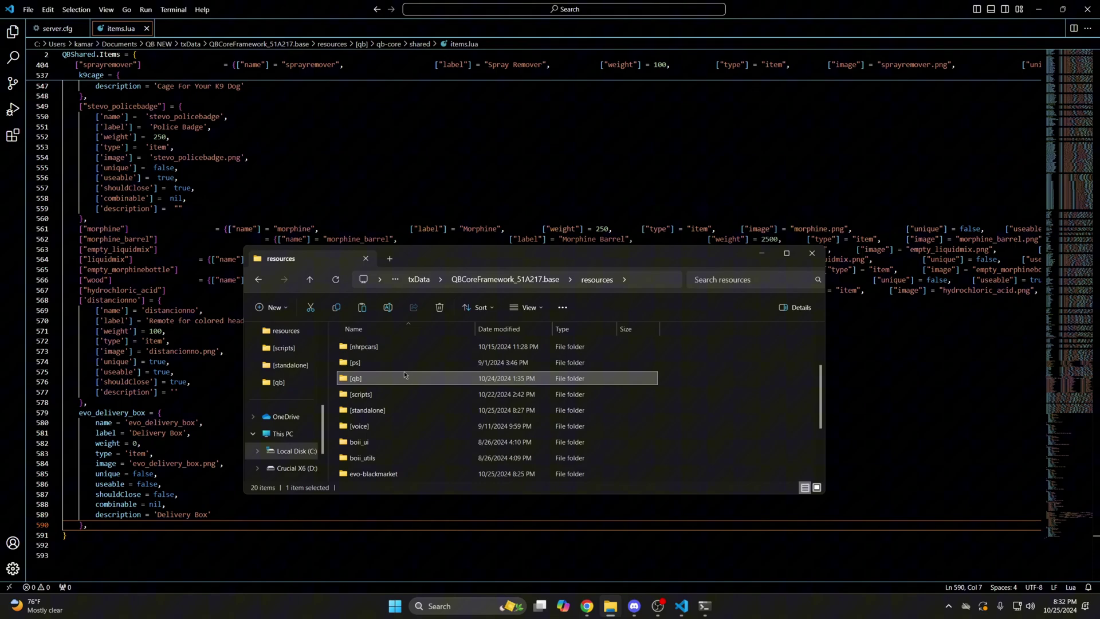
pyautogui.doubleClick(404, 373)
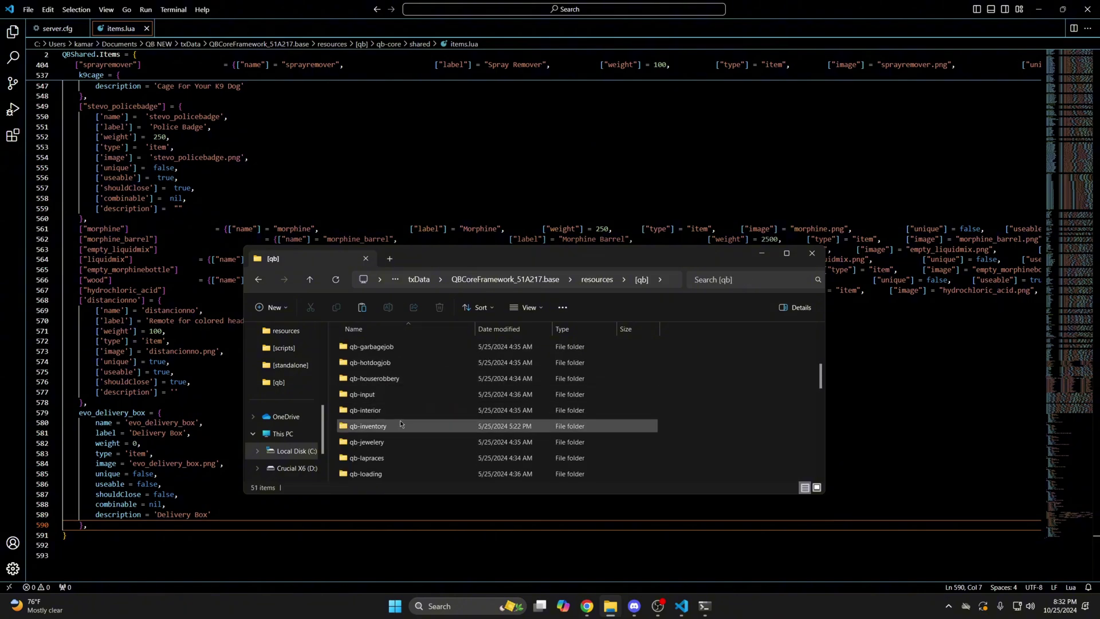
pyautogui.doubleClick(400, 424)
pyautogui.doubleClick(393, 399)
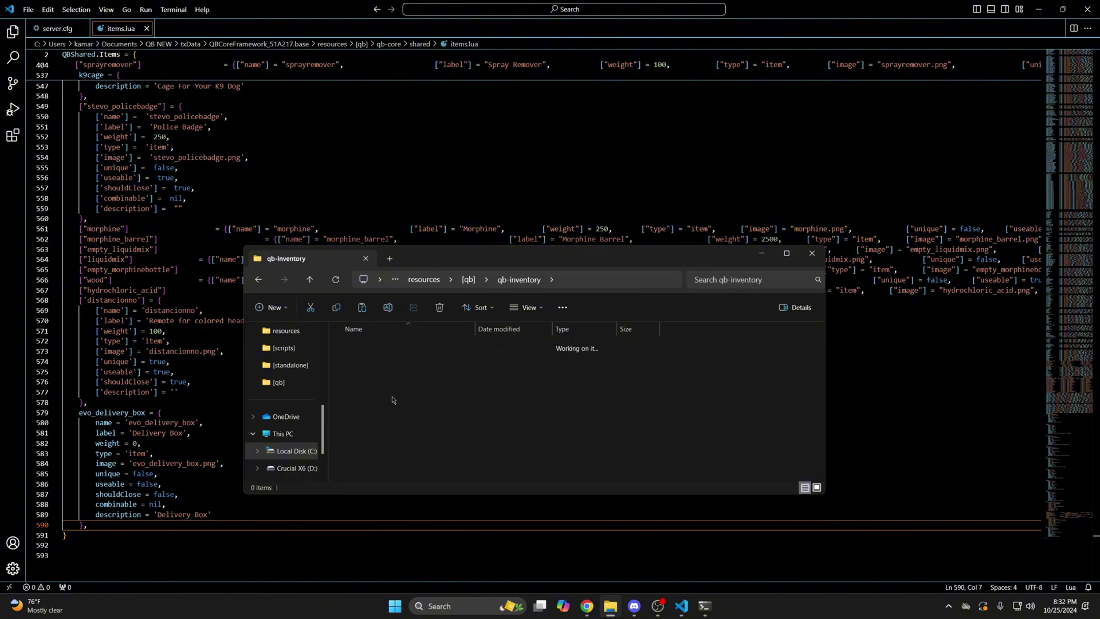
pyautogui.doubleClick(360, 346)
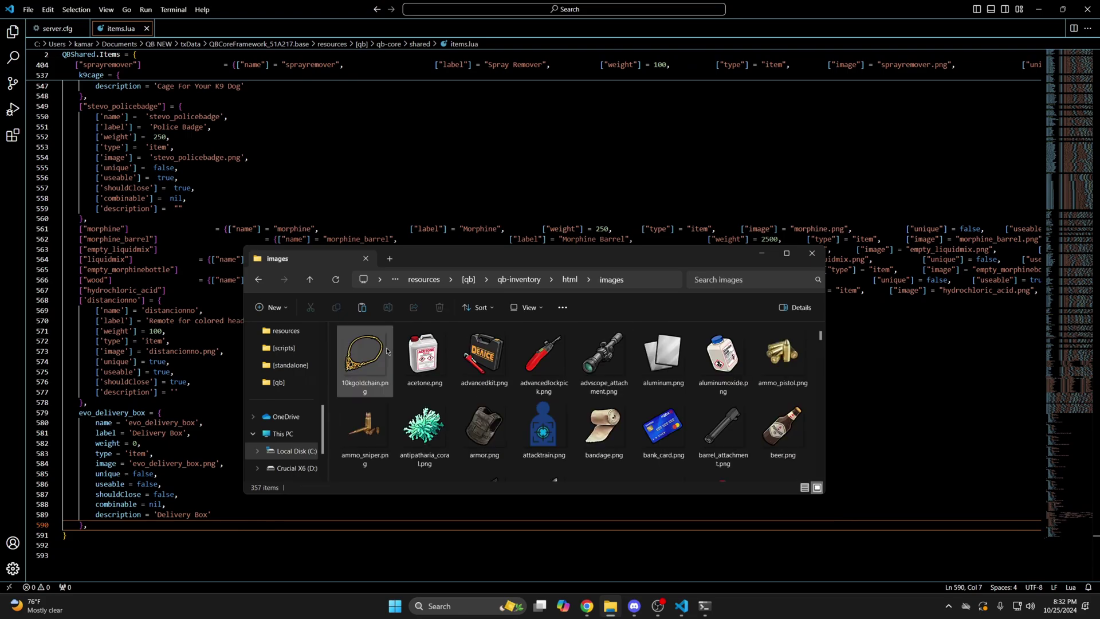
pyautogui.hotkey('ctrl', 'v')
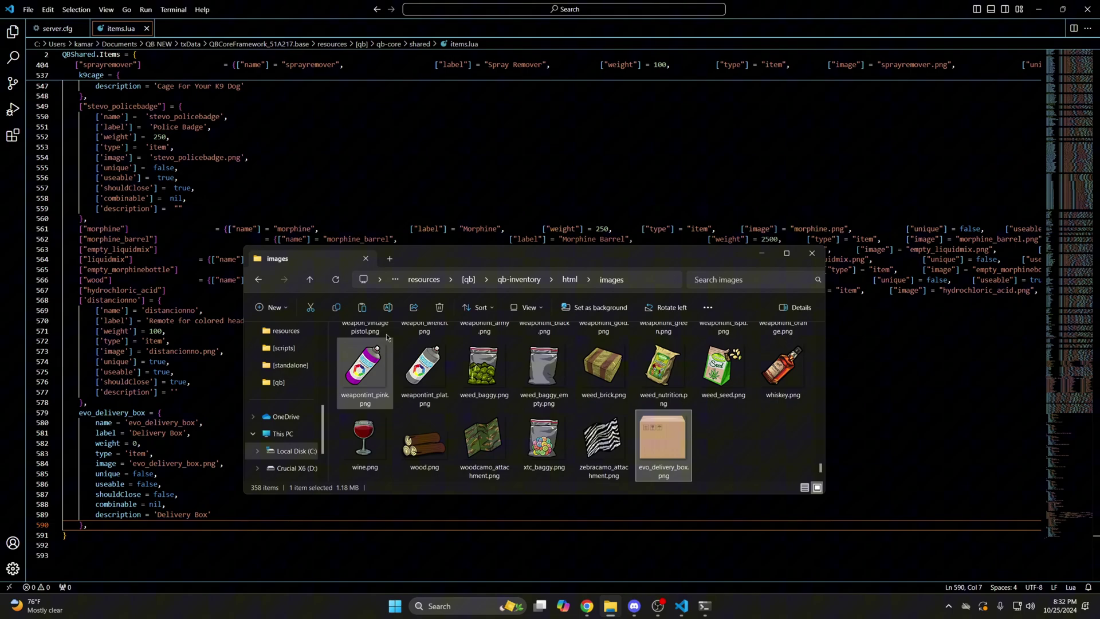
# - Open config.lua from the evo-blackmarket resource folder and set Framework to "QBCore"
pyautogui.click(424, 279)
pyautogui.scroll(-3, 411, 359)
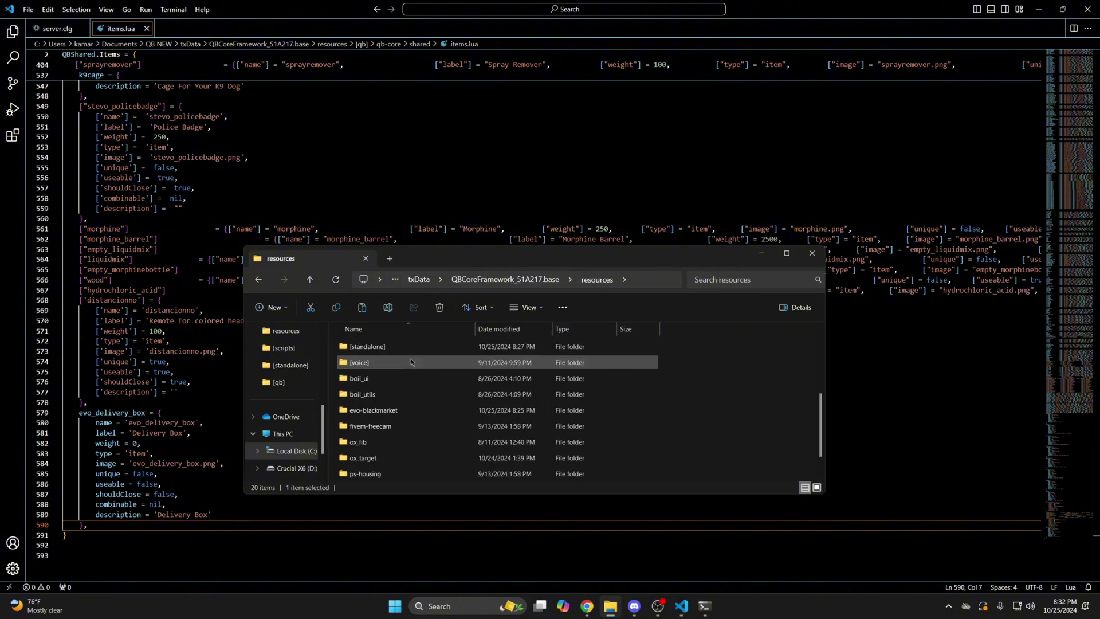
pyautogui.doubleClick(406, 409)
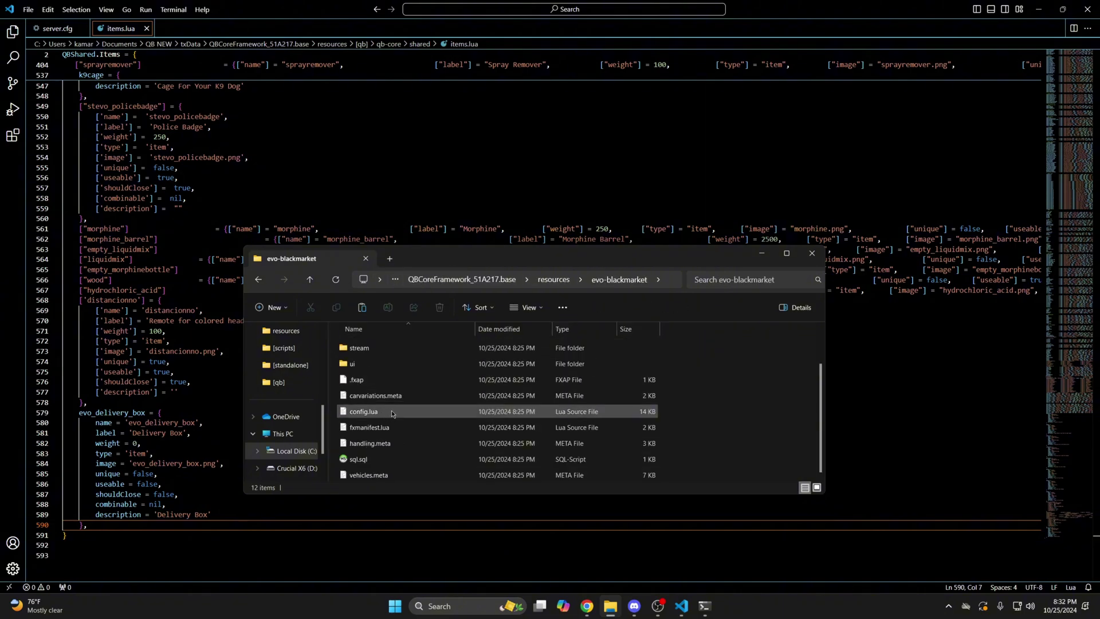
pyautogui.doubleClick(392, 411)
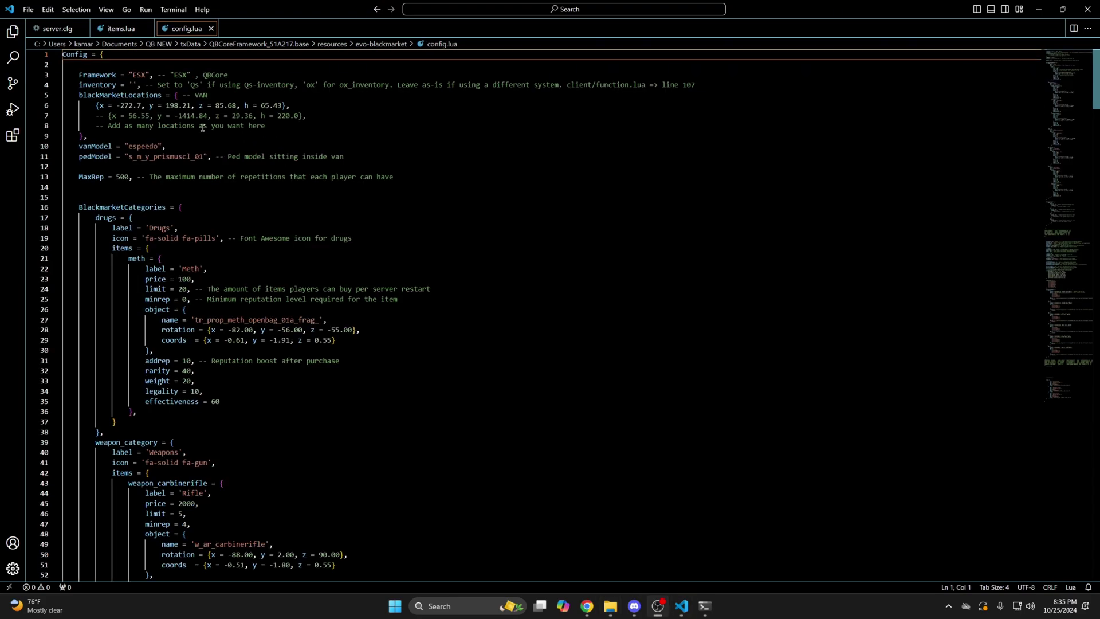
pyautogui.moveTo(133, 74); pyautogui.dragTo(150, 75)
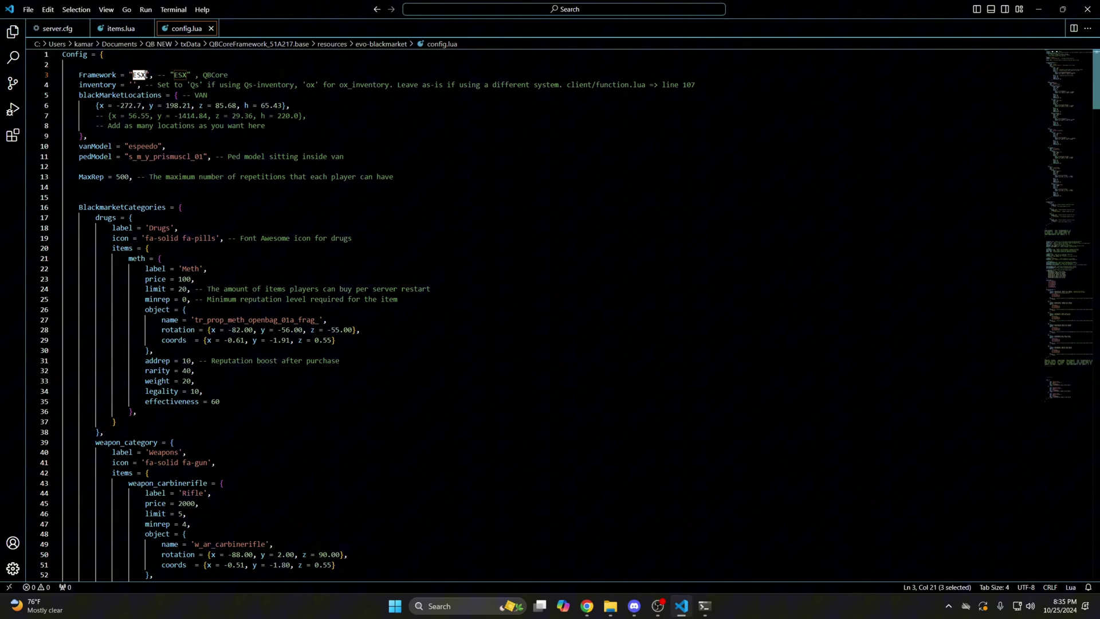
pyautogui.write('QBCore')
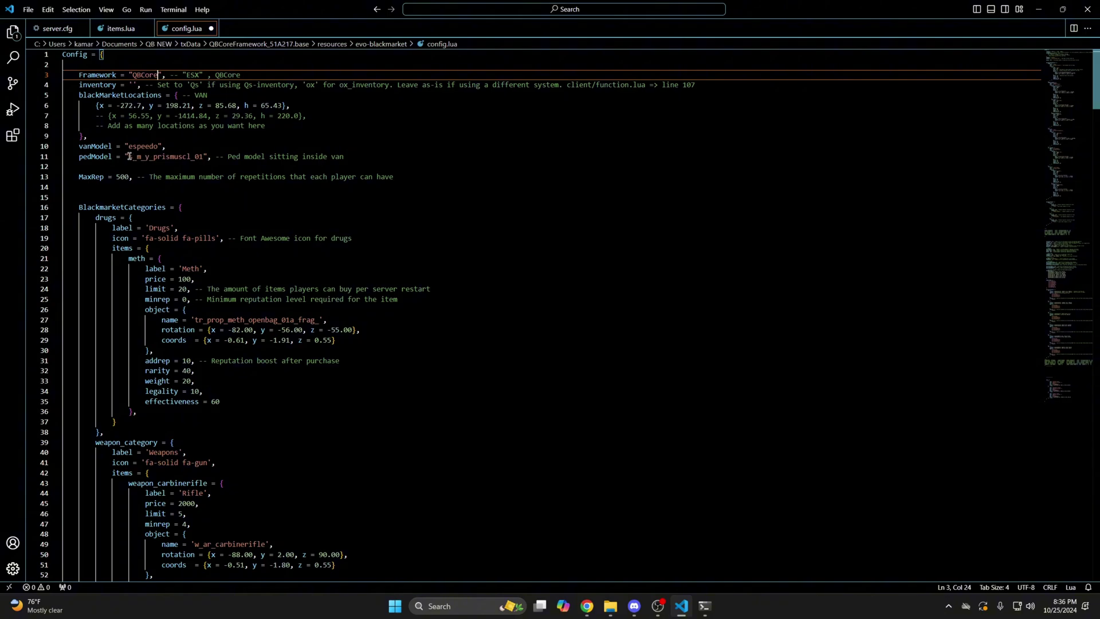
# - Review config.lua from the ped model and blackmarket categories through the shop tiers and delivery settings to the dealer NPC entries
pyautogui.moveTo(128, 156); pyautogui.dragTo(198, 159)
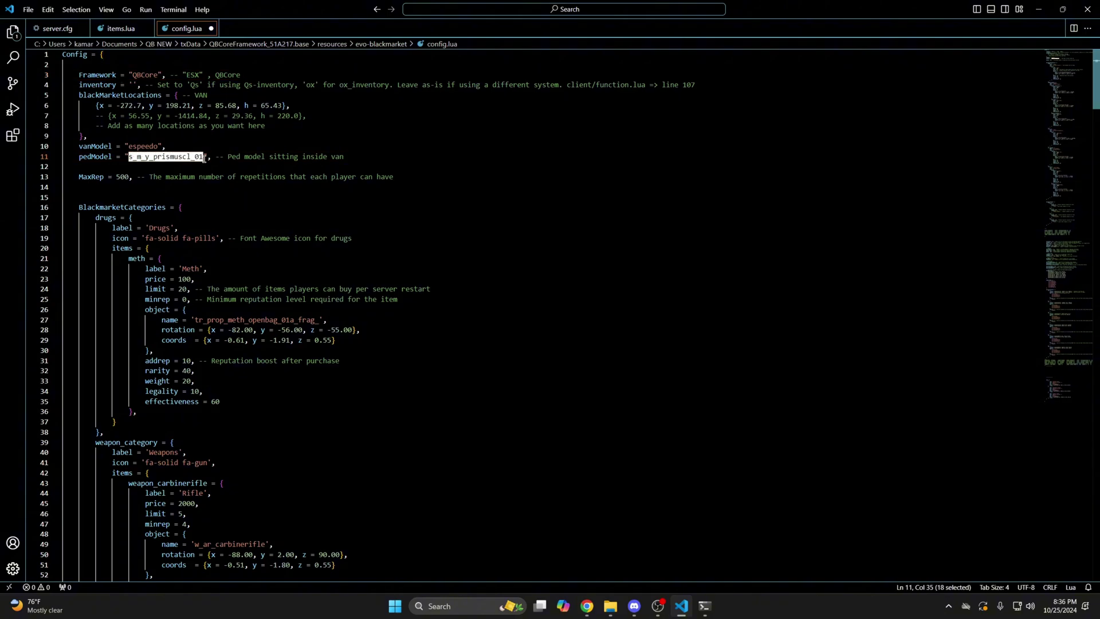
pyautogui.click(219, 185)
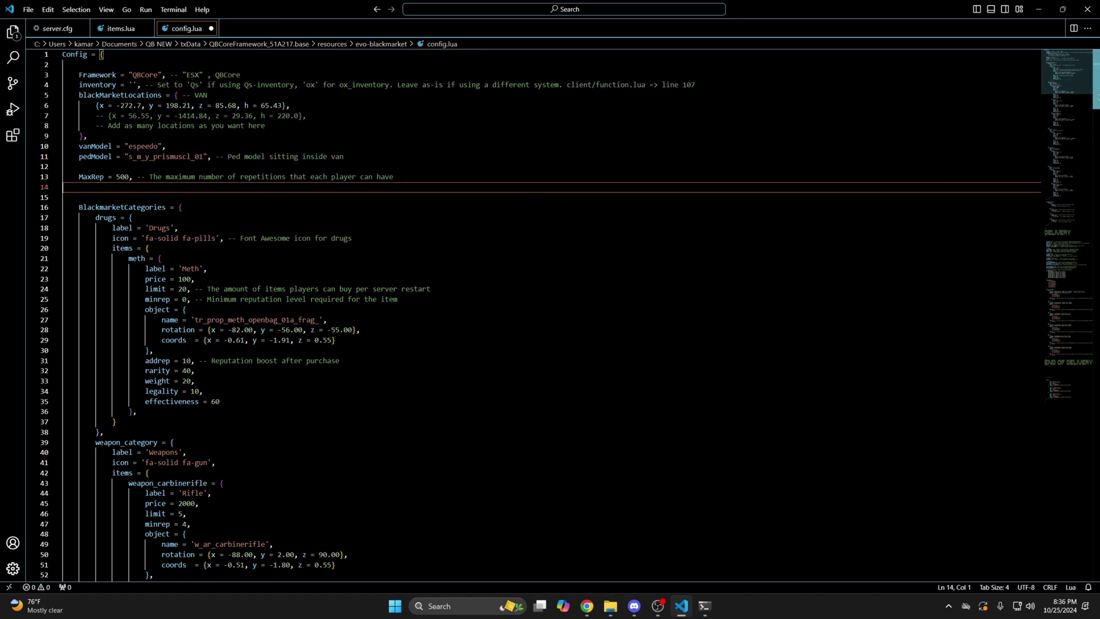
pyautogui.scroll(-4, 857, 201)
pyautogui.scroll(-12, 562, 315)
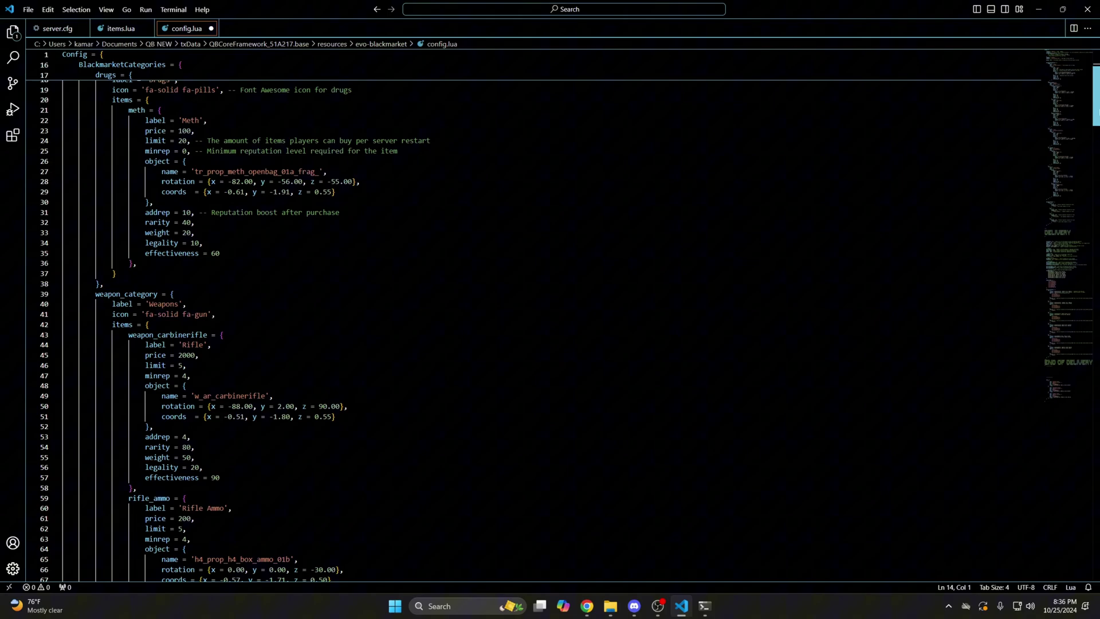
pyautogui.scroll(-18, 561, 315)
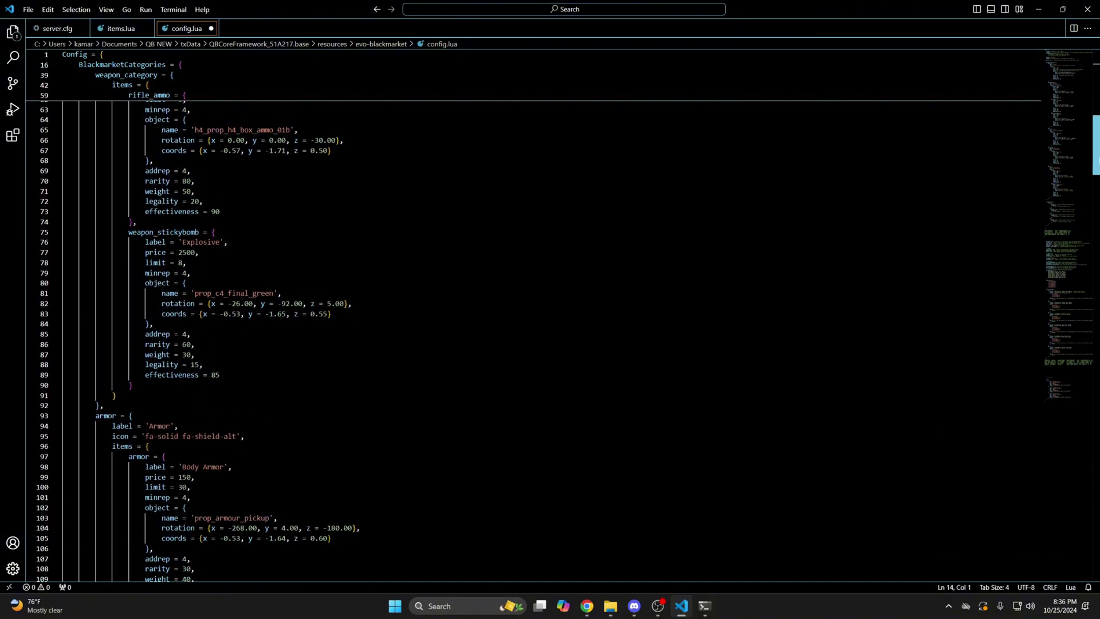
pyautogui.scroll(-9, 533, 315)
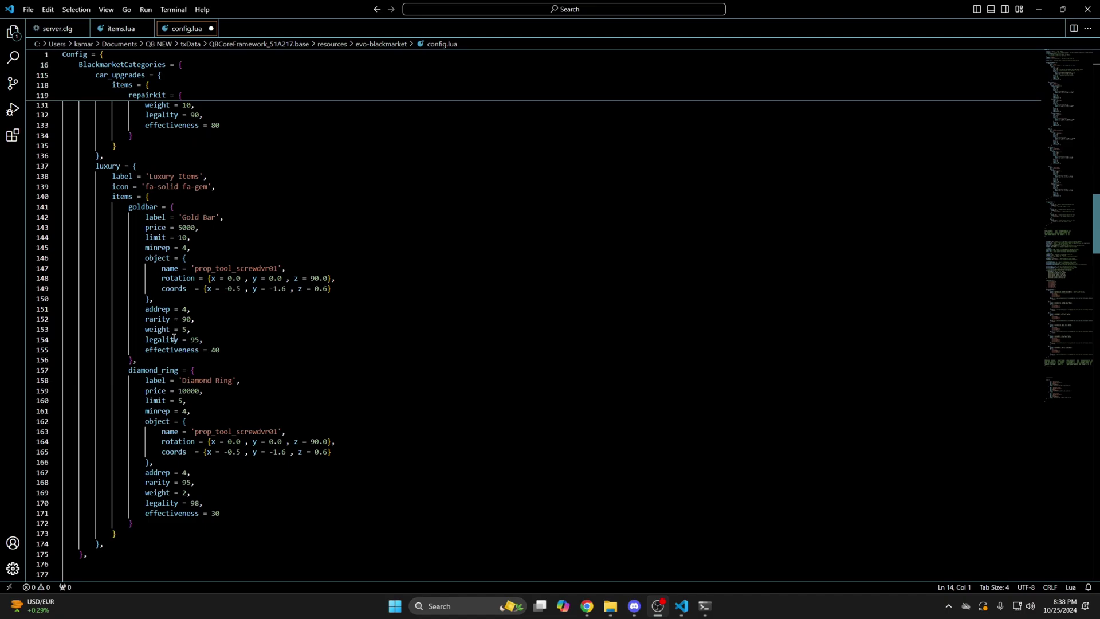
pyautogui.scroll(-11, 173, 341)
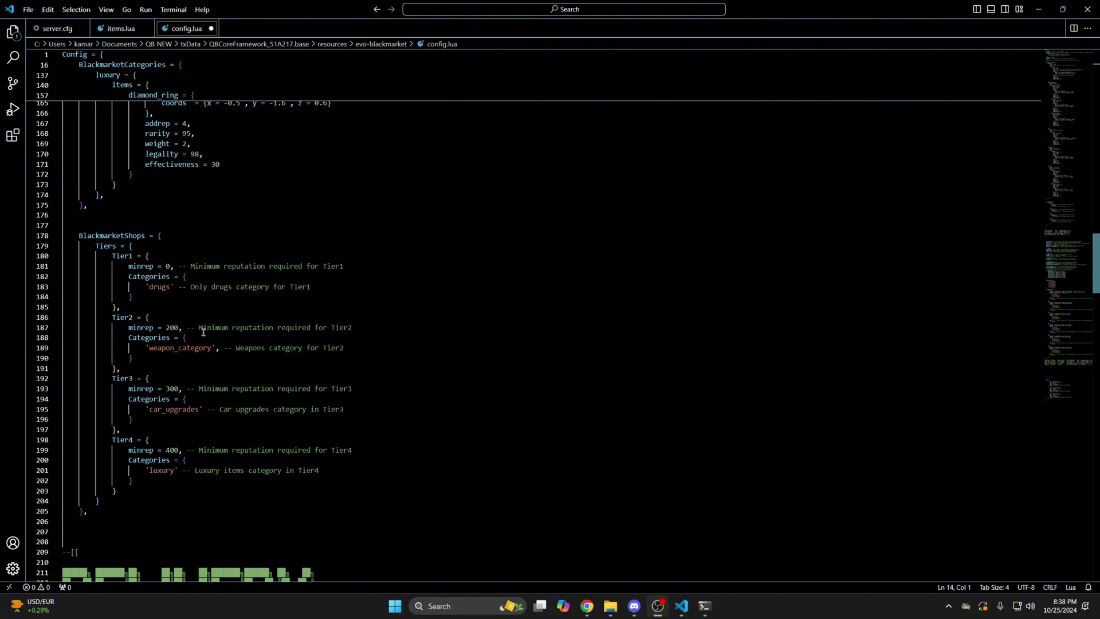
pyautogui.scroll(-15, 204, 332)
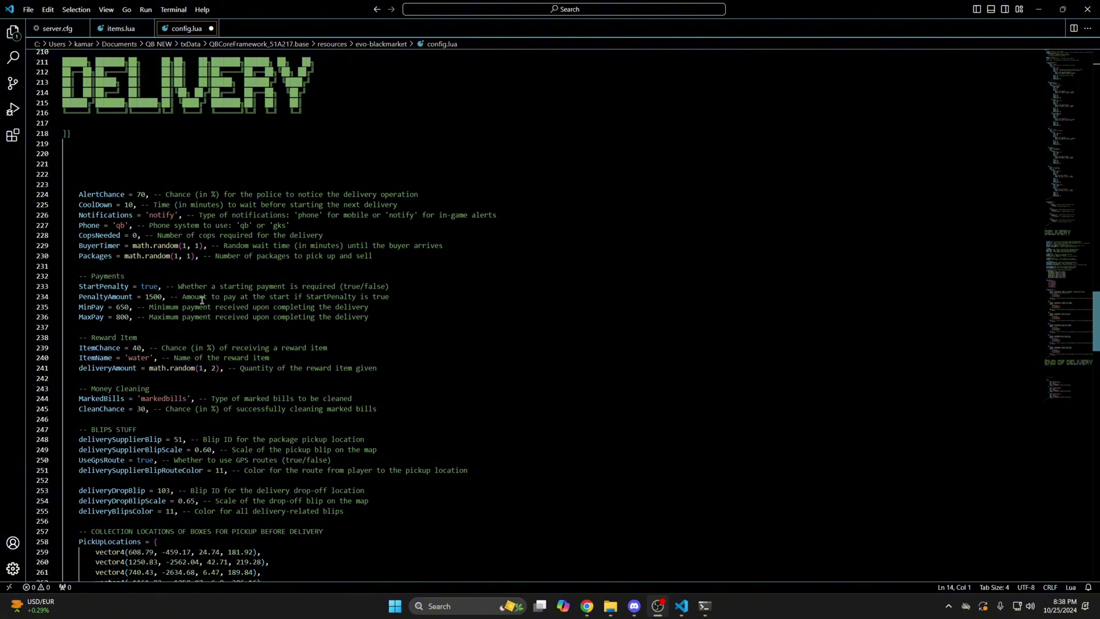
pyautogui.scroll(-6, 201, 300)
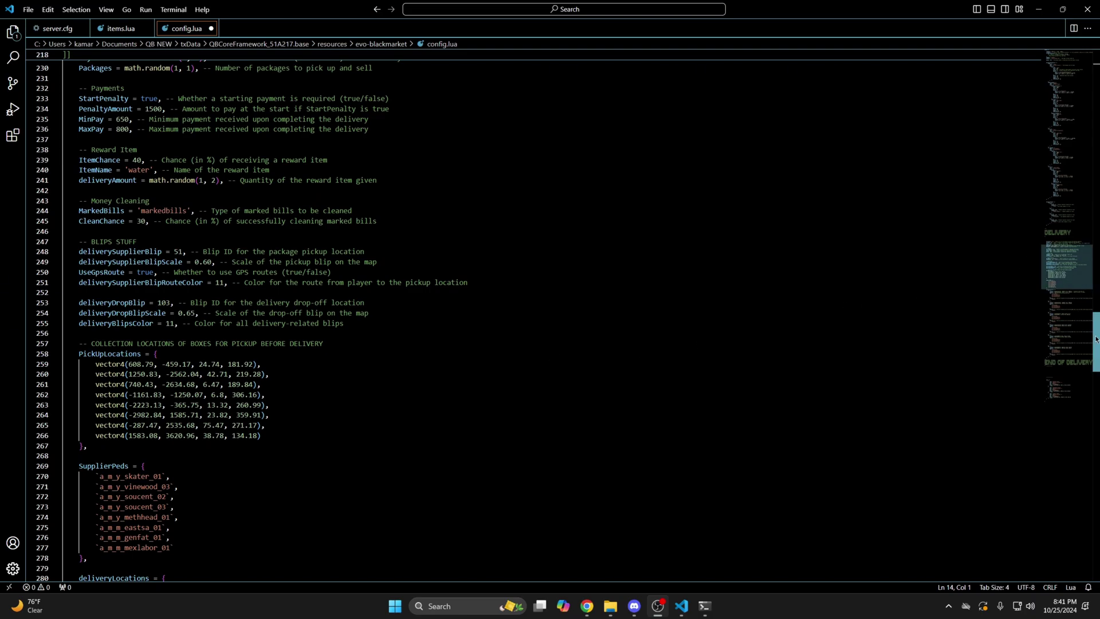
pyautogui.moveTo(1097, 339); pyautogui.dragTo(1097, 495)
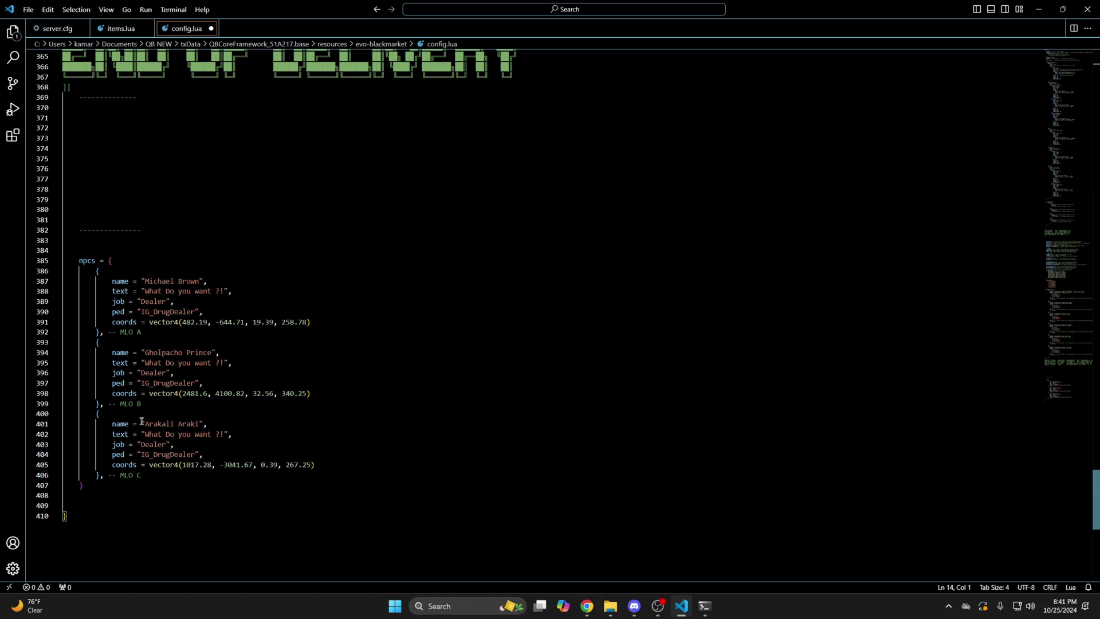
# - Save the edited config.lua of the evo-blackmarket resource
pyautogui.click(27, 11)
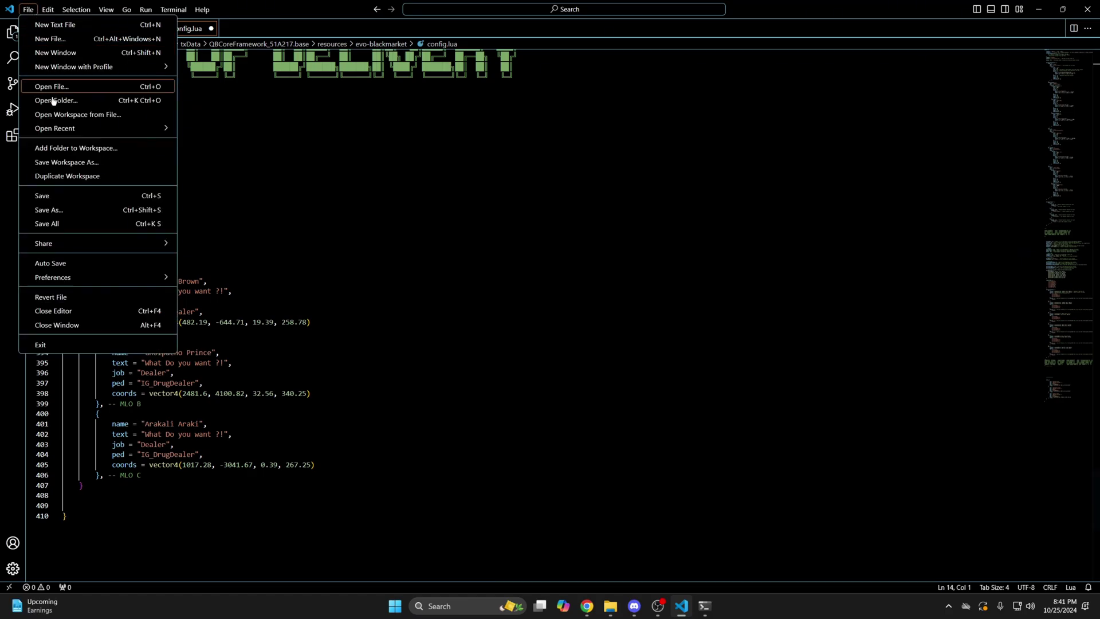
pyautogui.click(65, 195)
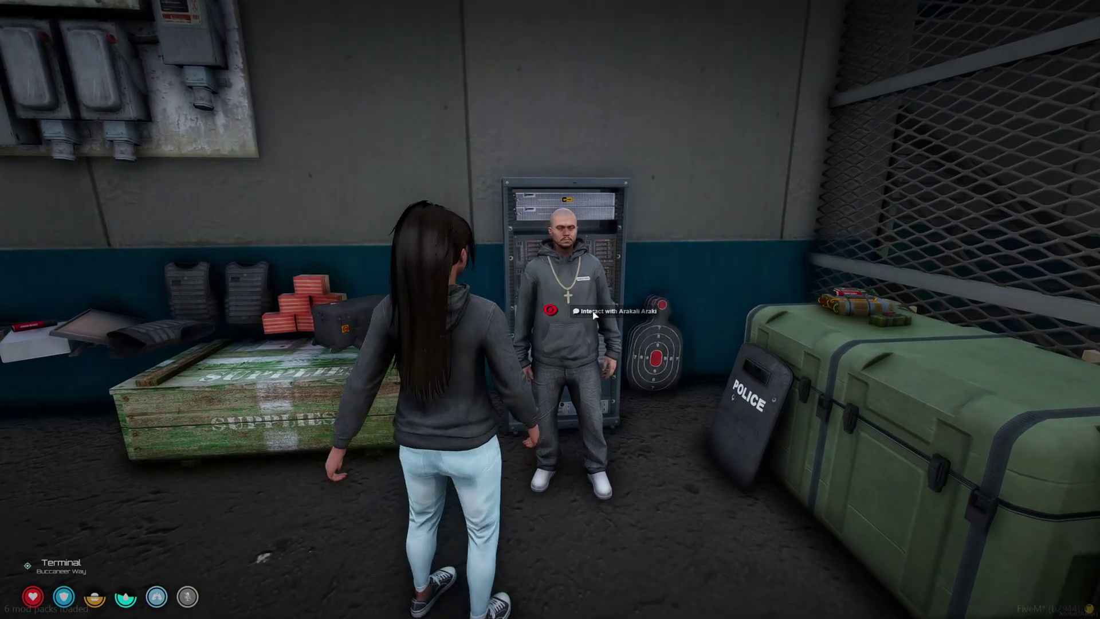
# - Switch to FiveM, get a mission from the dealer NPC at Terminal and check the supplier route on the map
pyautogui.click(595, 312)
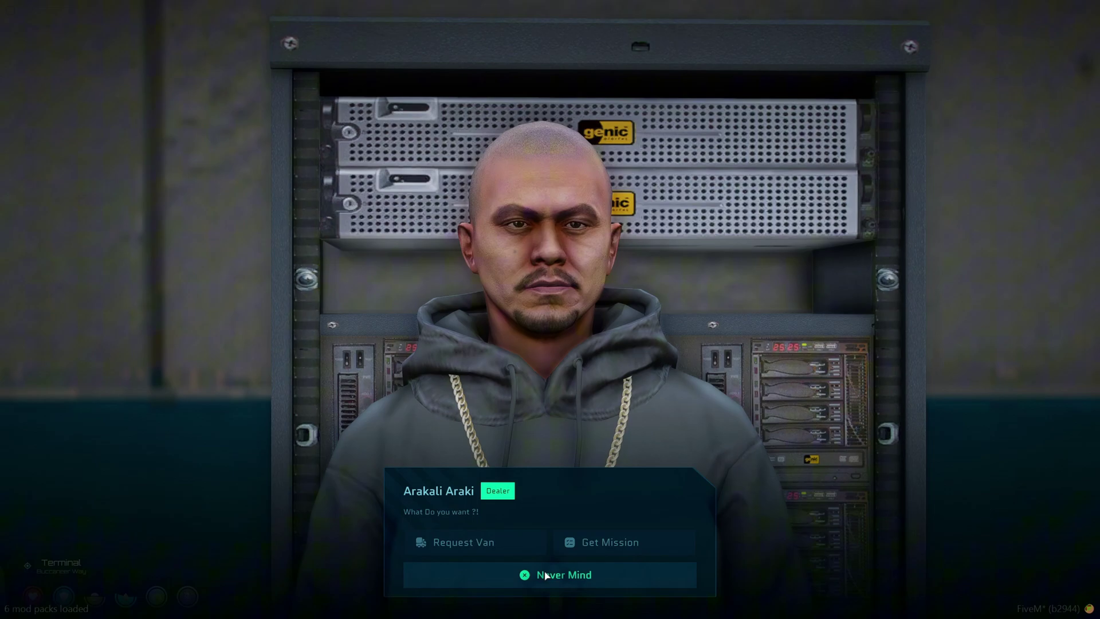
pyautogui.click(608, 547)
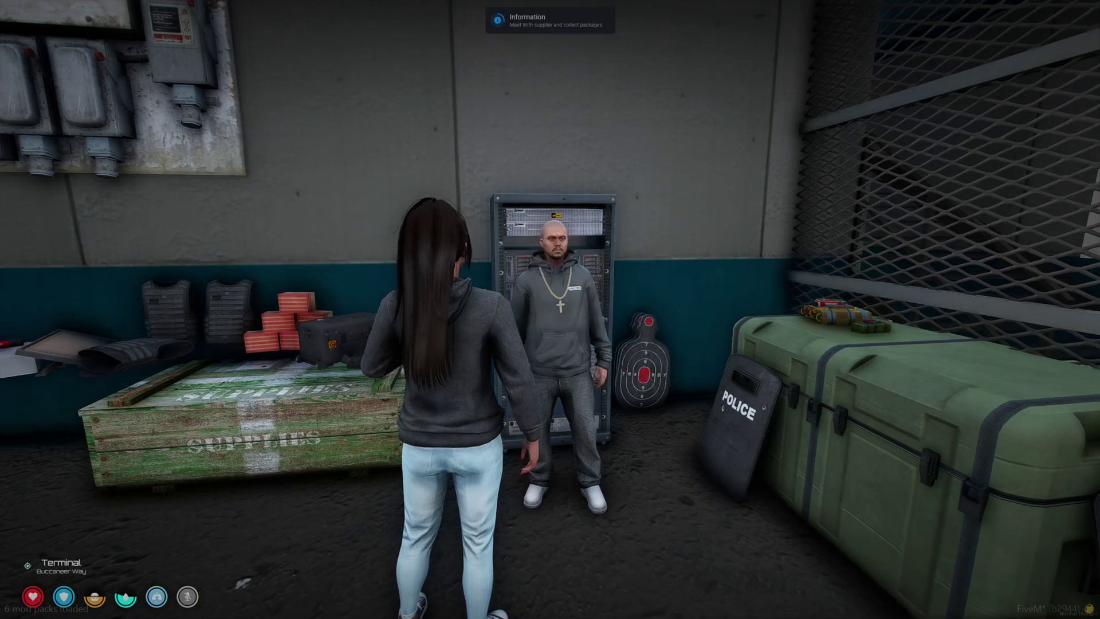
pyautogui.press('Escape')
pyautogui.scroll(-2, 594, 425)
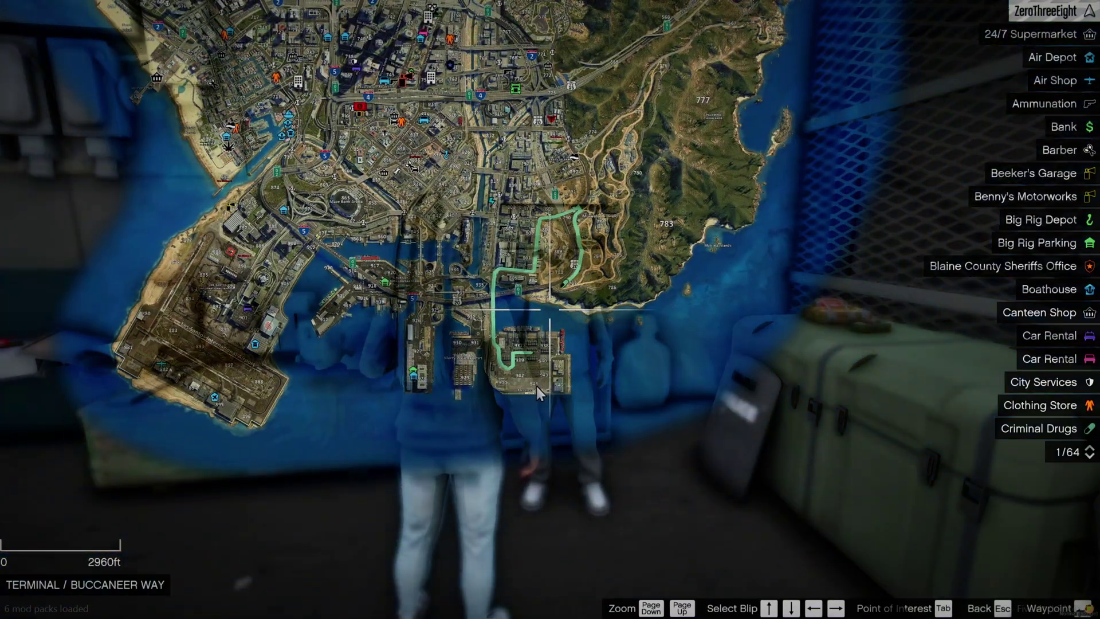
pyautogui.scroll(2, 537, 386)
pyautogui.scroll(3, 556, 318)
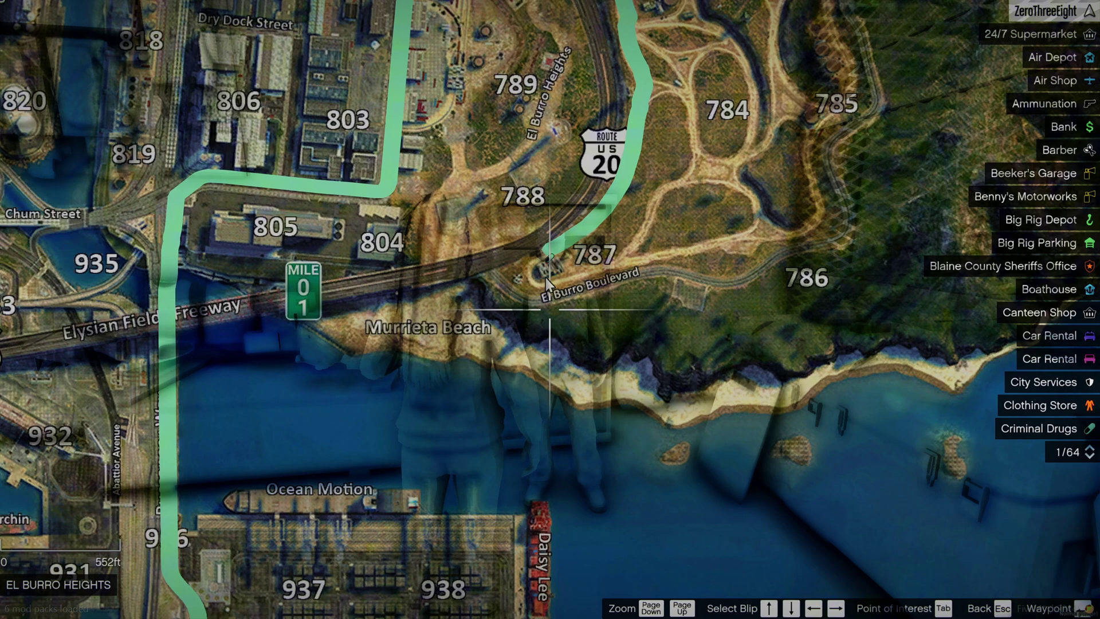
pyautogui.press('Escape')
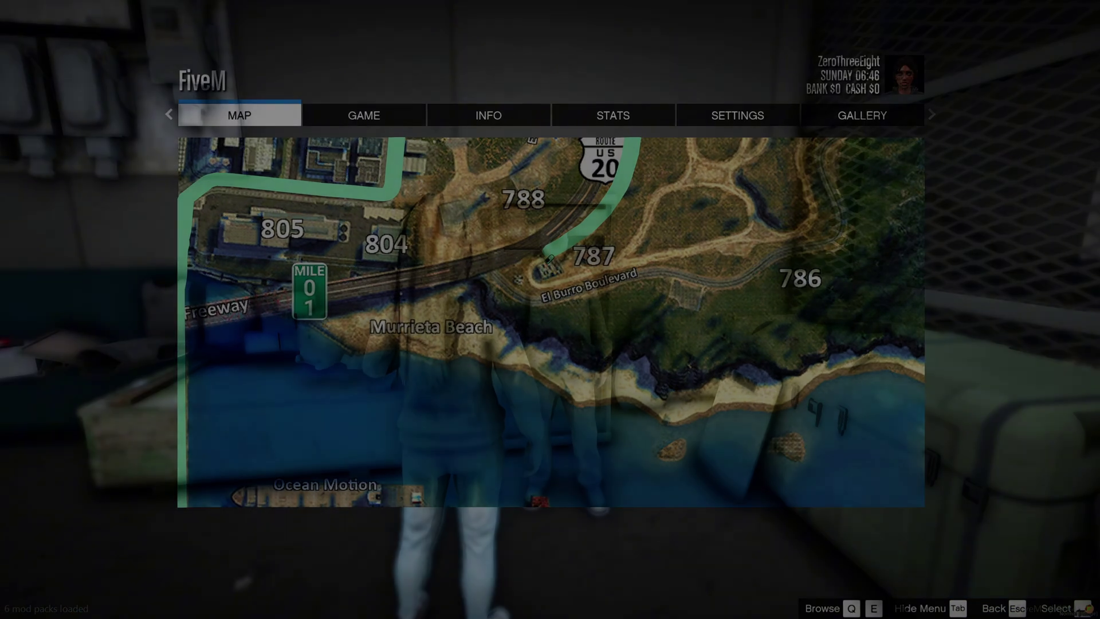
# - Approach the supplier NPC in El Burro Heights and collect the delivery package
pyautogui.press('w')
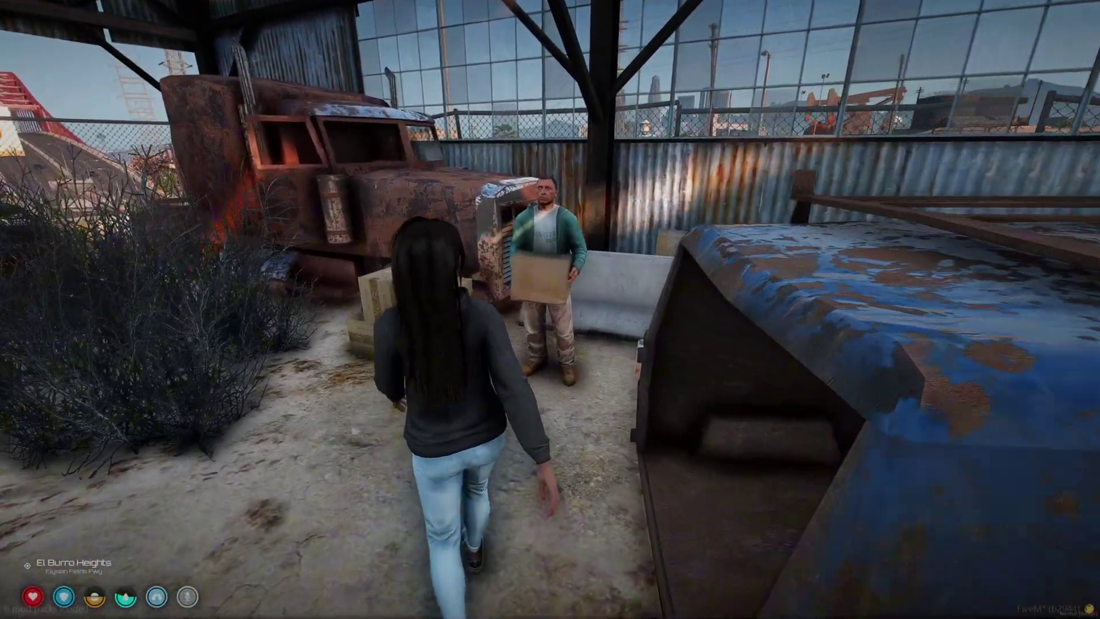
pyautogui.press('alt')
pyautogui.click(595, 311)
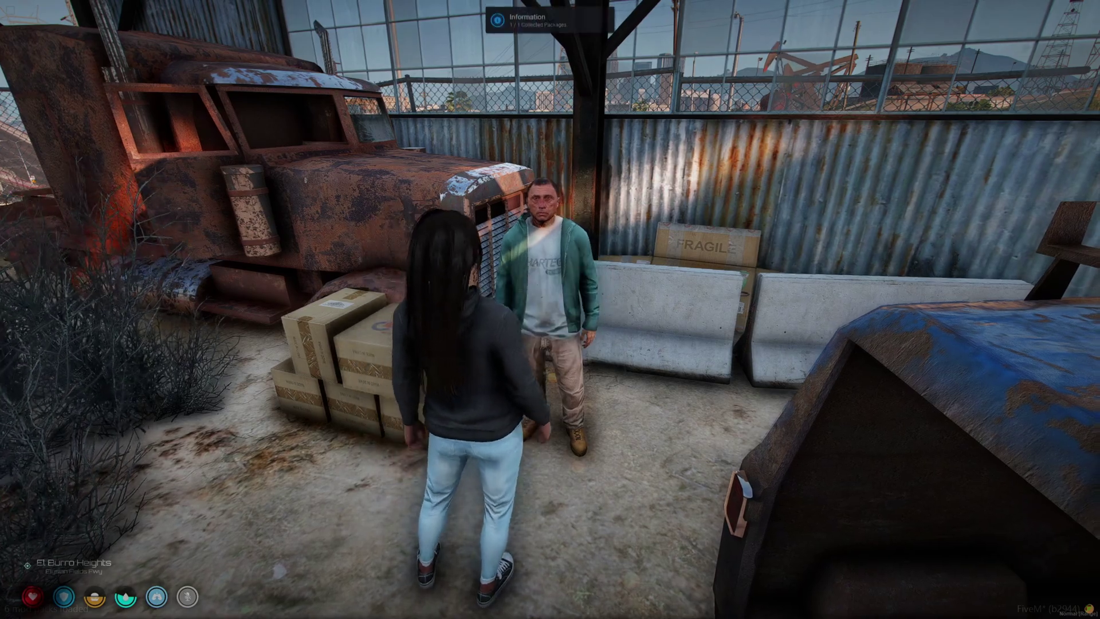
# - Carry the package to the white car, check the drop-off route on the map and store the package in the trunk
pyautogui.press('w')
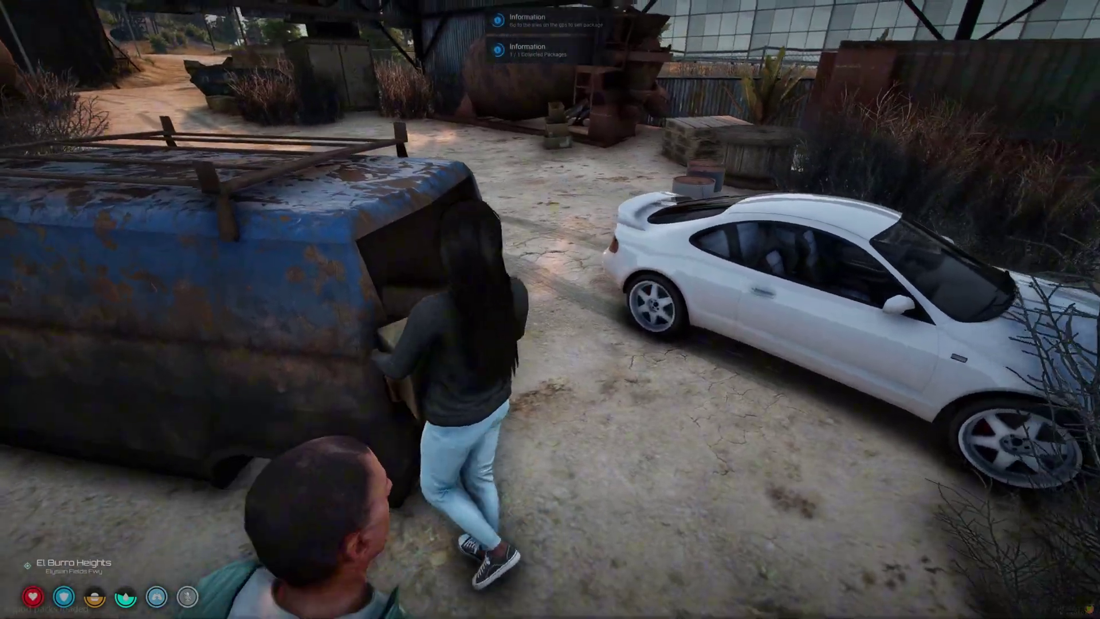
pyautogui.press('w')
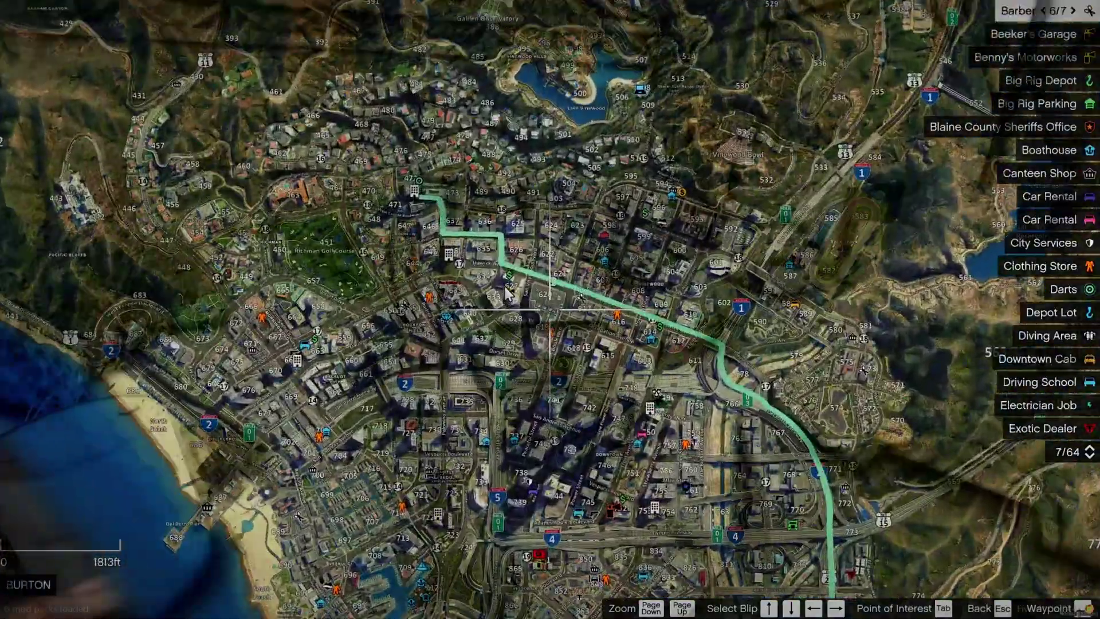
pyautogui.press('Escape')
pyautogui.press('Tab')
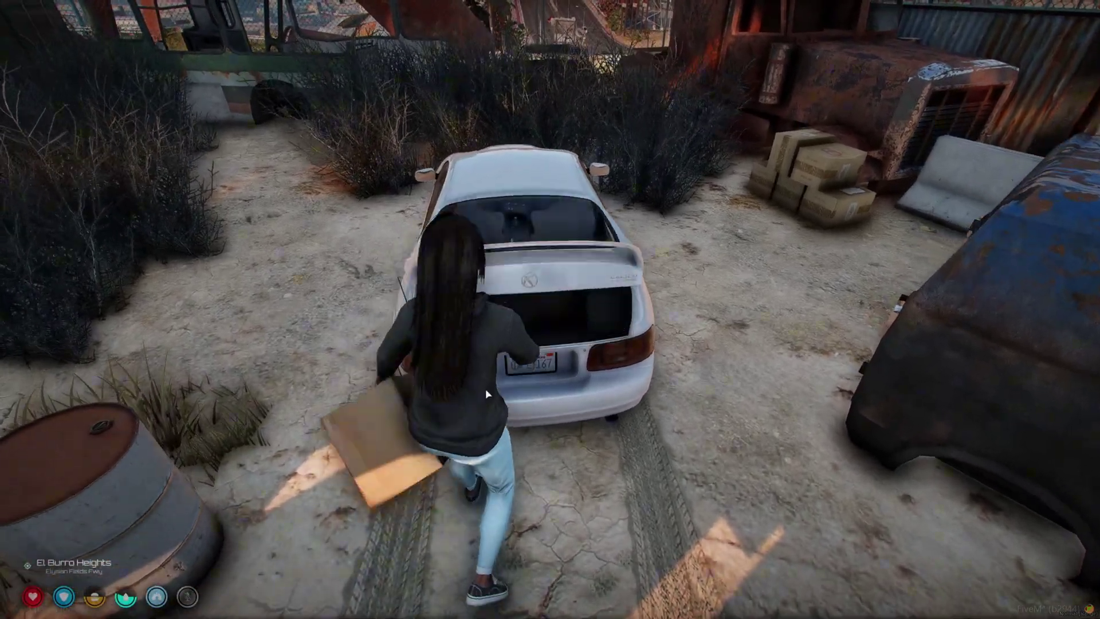
pyautogui.moveTo(673, 225); pyautogui.dragTo(664, 221)
pyautogui.press('Escape')
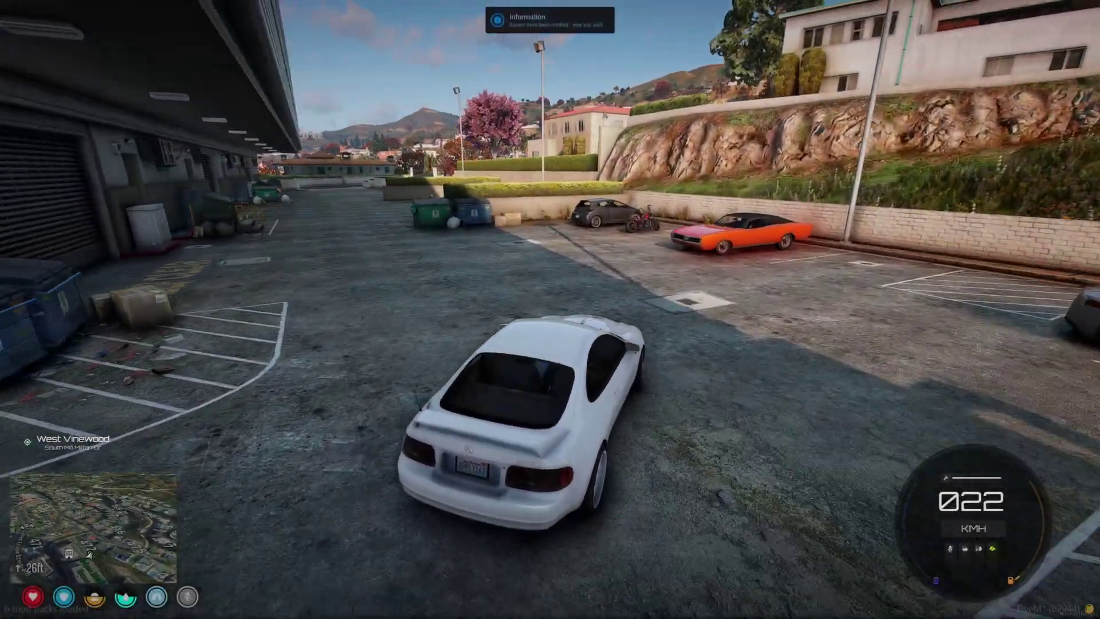
# - Maneuver the white car through the drop-off parking lot in Rockford Hills and park it to wait for the buyer
pyautogui.press('a')
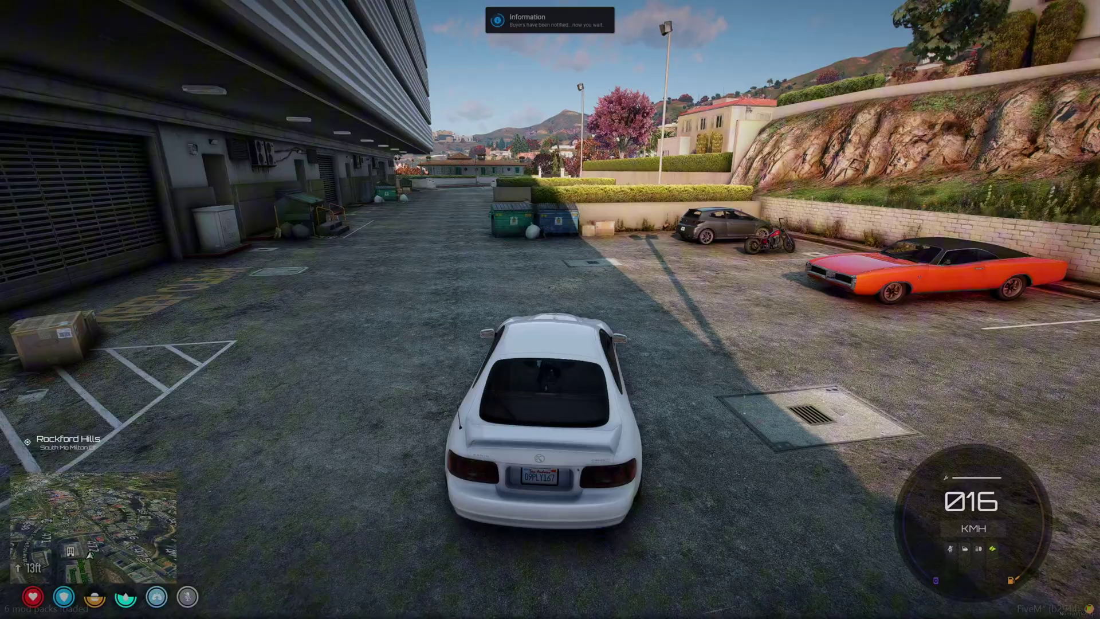
pyautogui.press('space')
pyautogui.press('s')
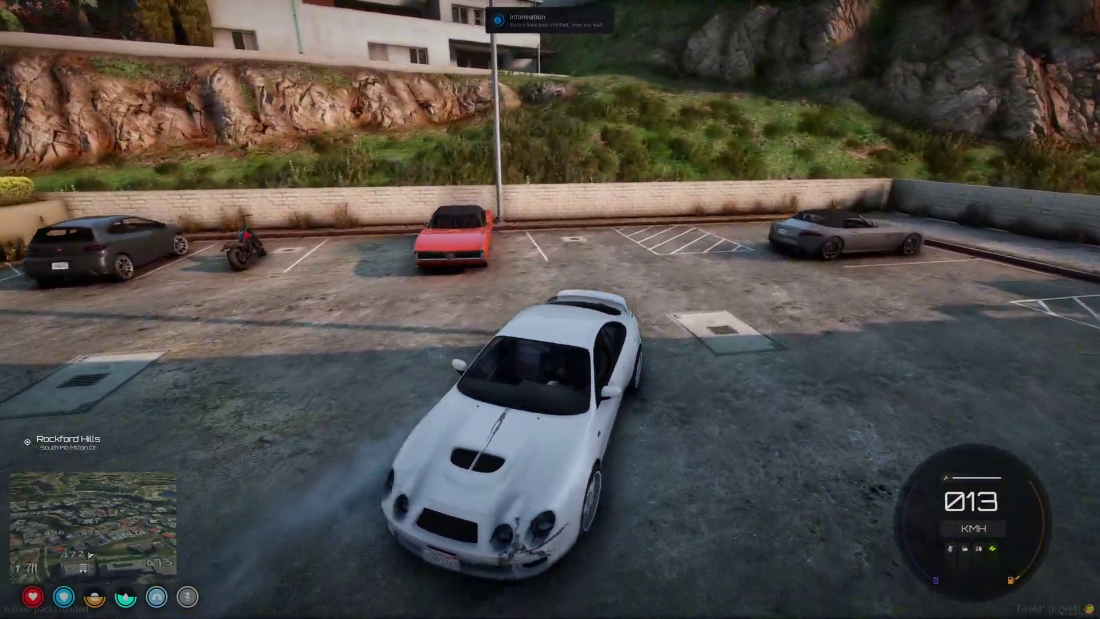
pyautogui.press('space')
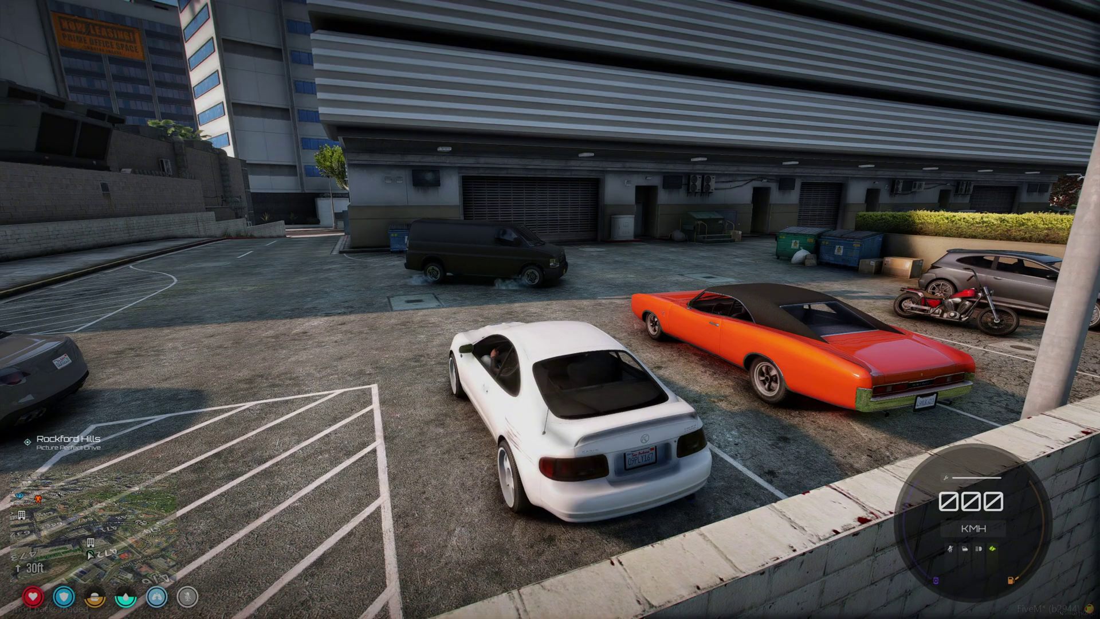
# - Get out of the car and move the delivery package from its trunk into the player inventory
pyautogui.press('f')
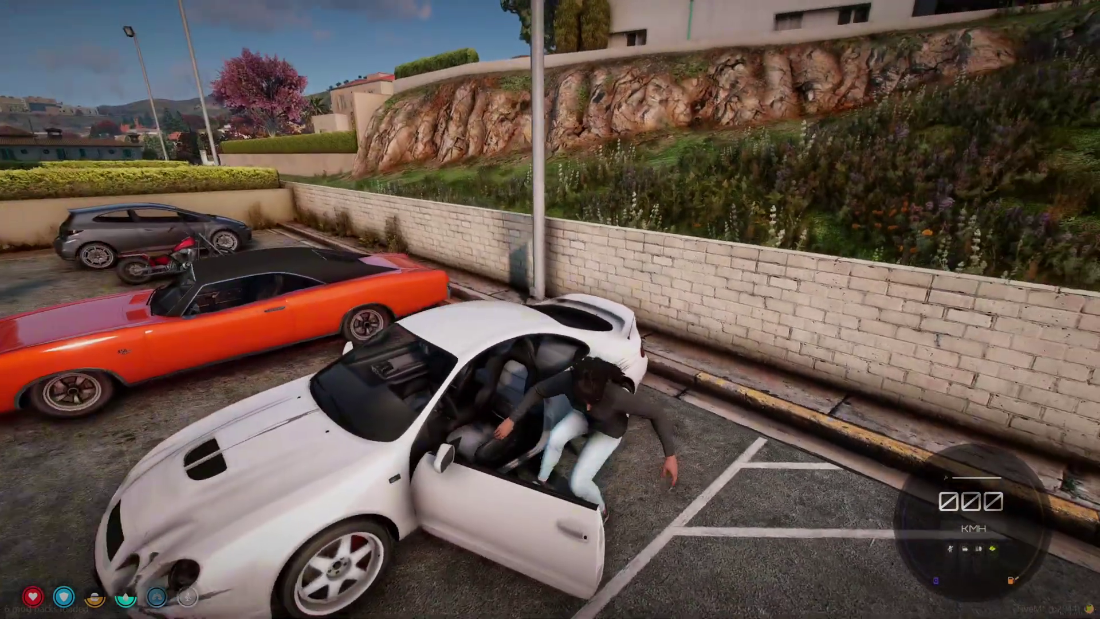
pyautogui.press('w')
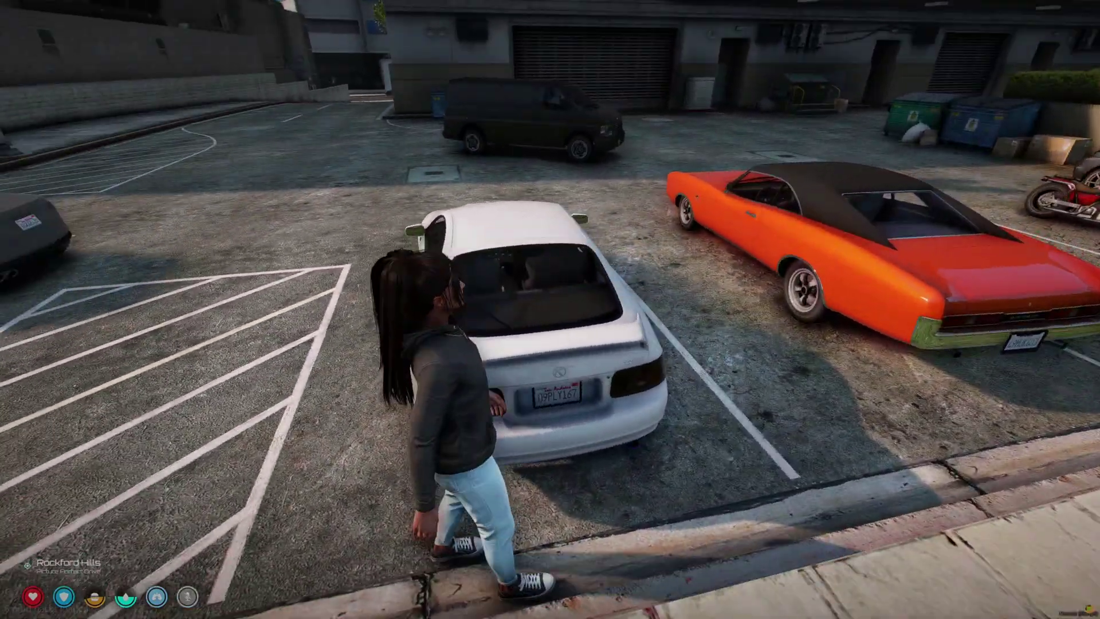
pyautogui.press('Tab')
pyautogui.moveTo(668, 220); pyautogui.dragTo(394, 232)
pyautogui.press('Tab')
# - Carry the package to the buyer's dark van and hand it over with the Give Package interaction
pyautogui.press('w')
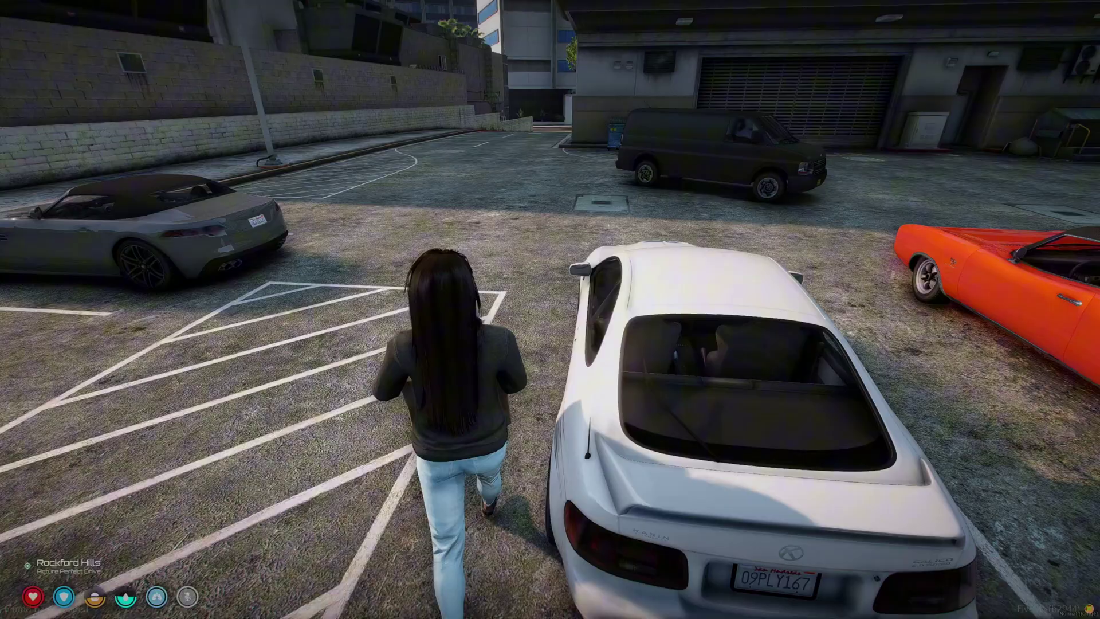
pyautogui.press('w')
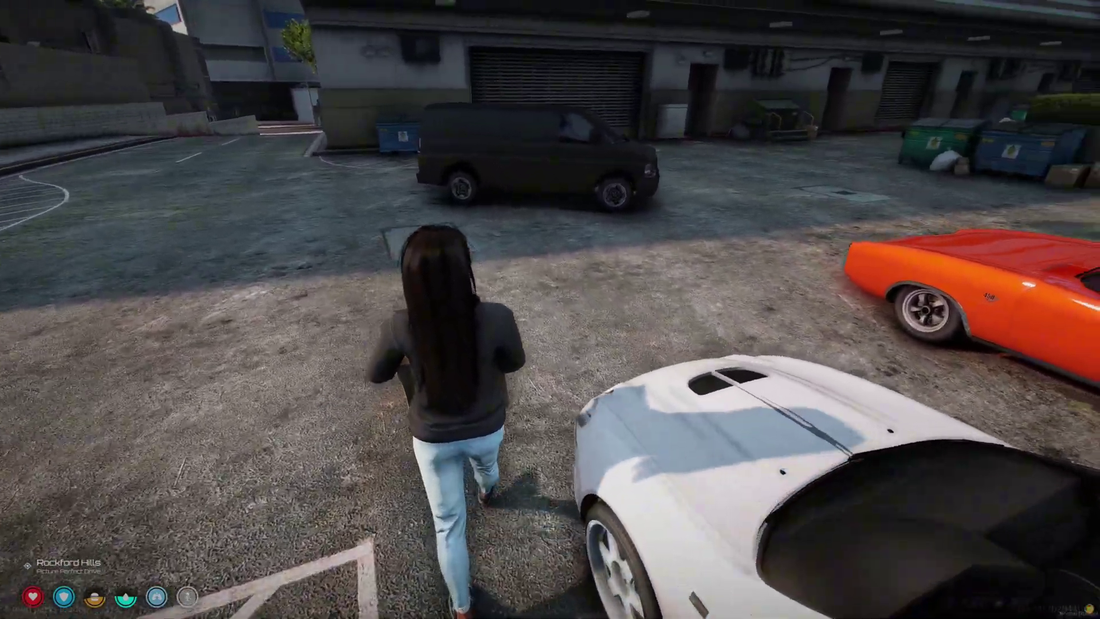
pyautogui.press('w')
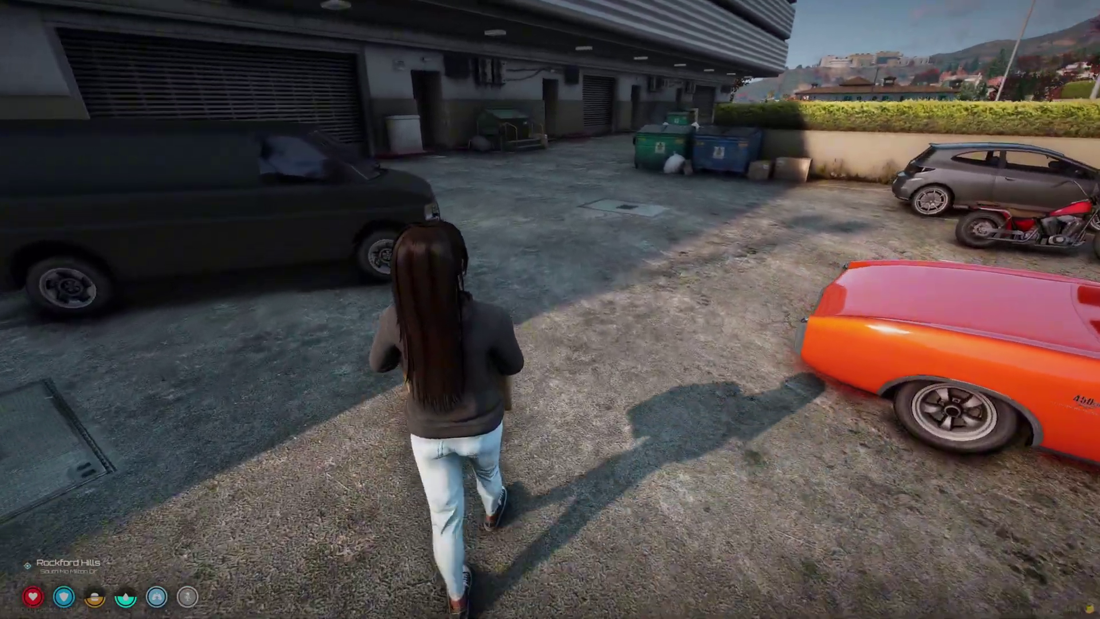
pyautogui.press('w')
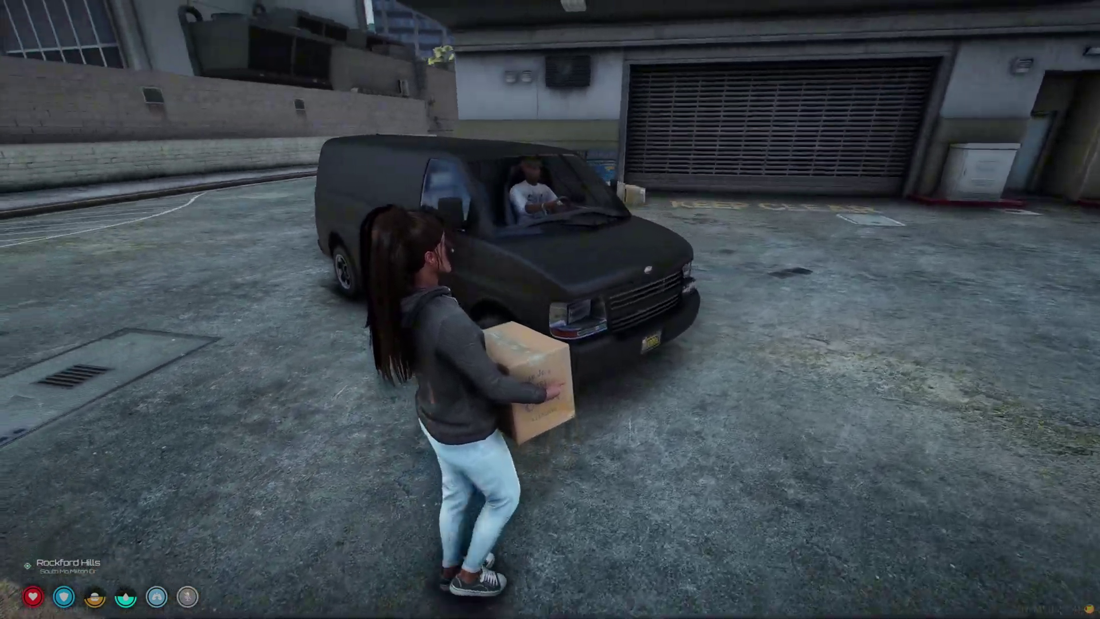
pyautogui.press('w')
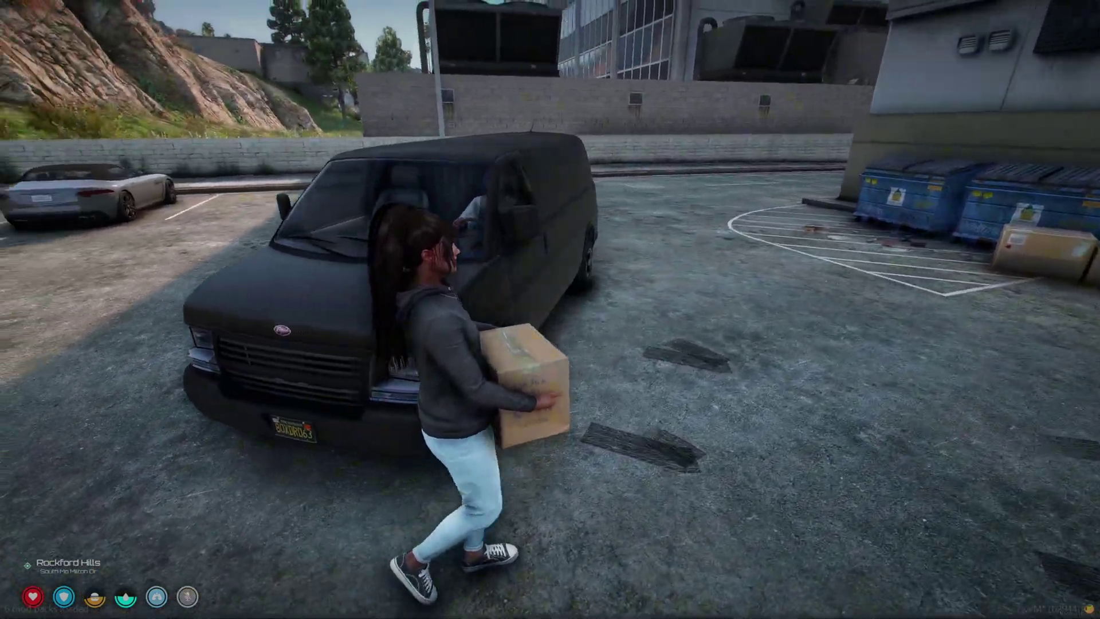
pyautogui.press('alt')
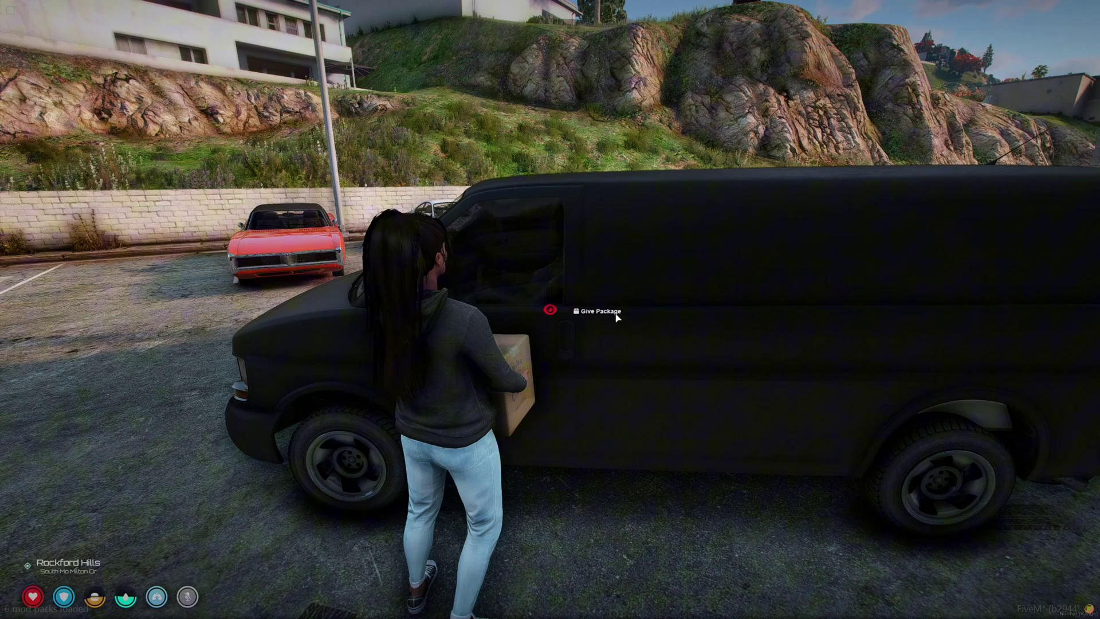
pyautogui.press('w')
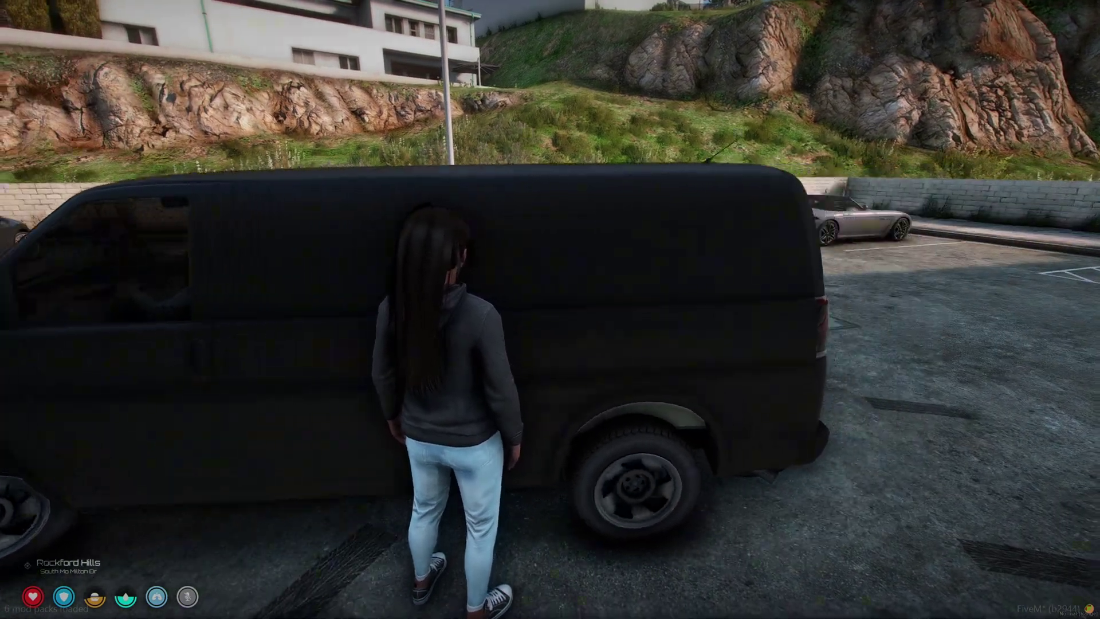
pyautogui.press('w')
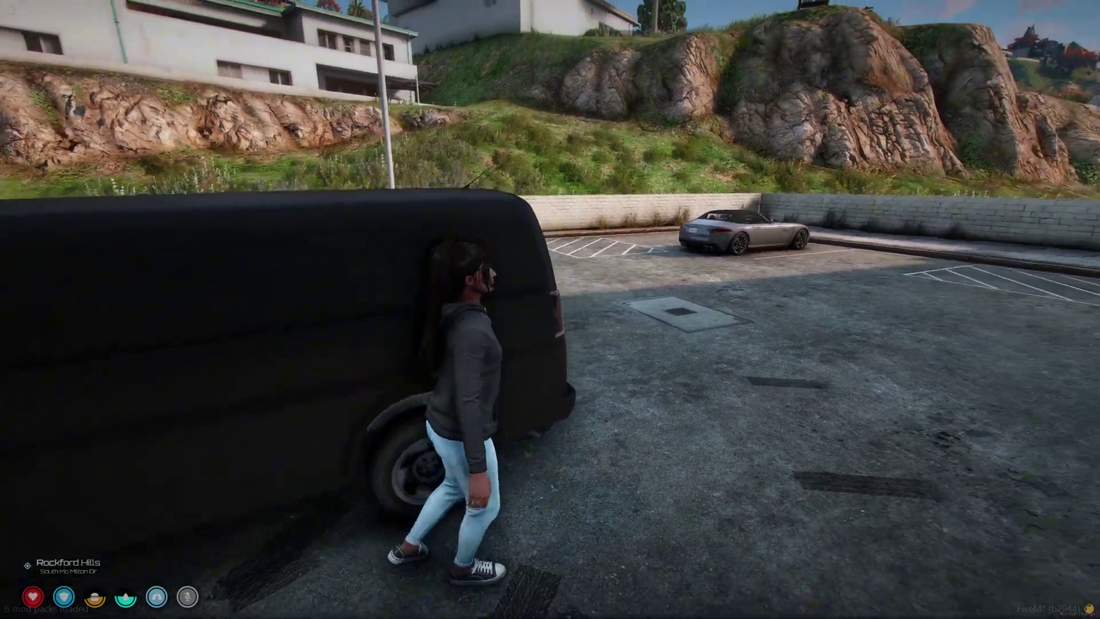
# - Request a van from the dealer and look up the Black Market Van location on the map
pyautogui.press('w')
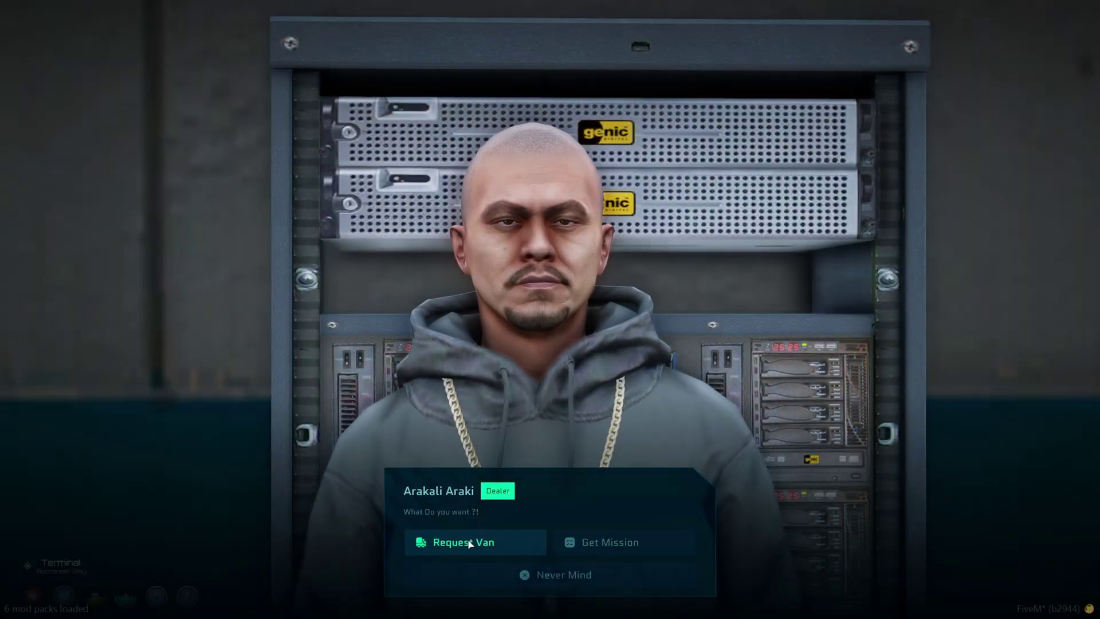
pyautogui.click(469, 543)
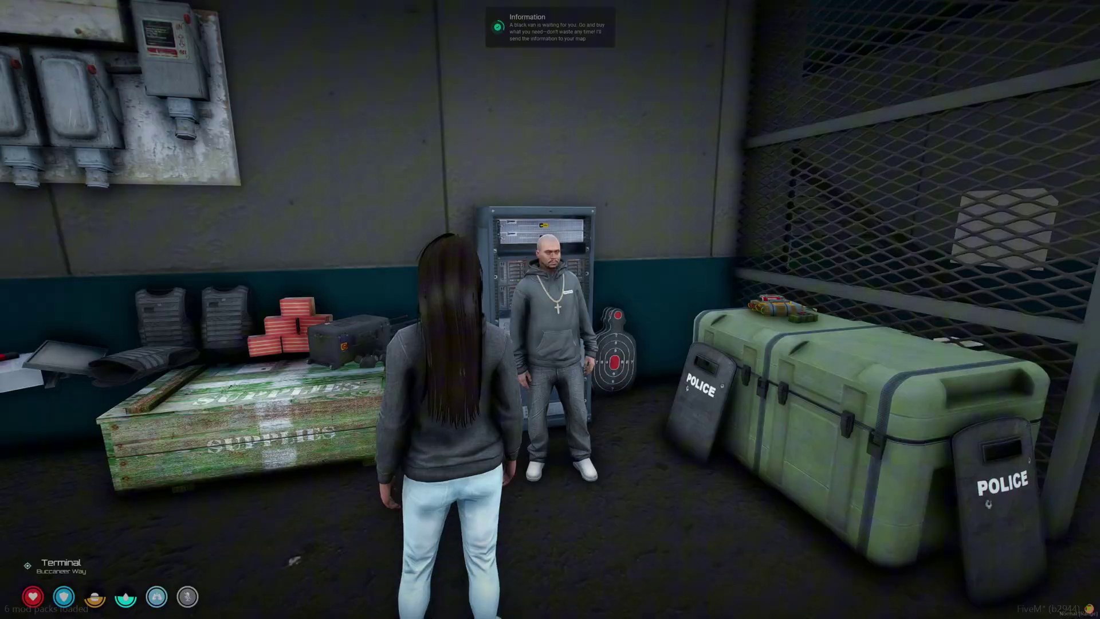
pyautogui.press('p')
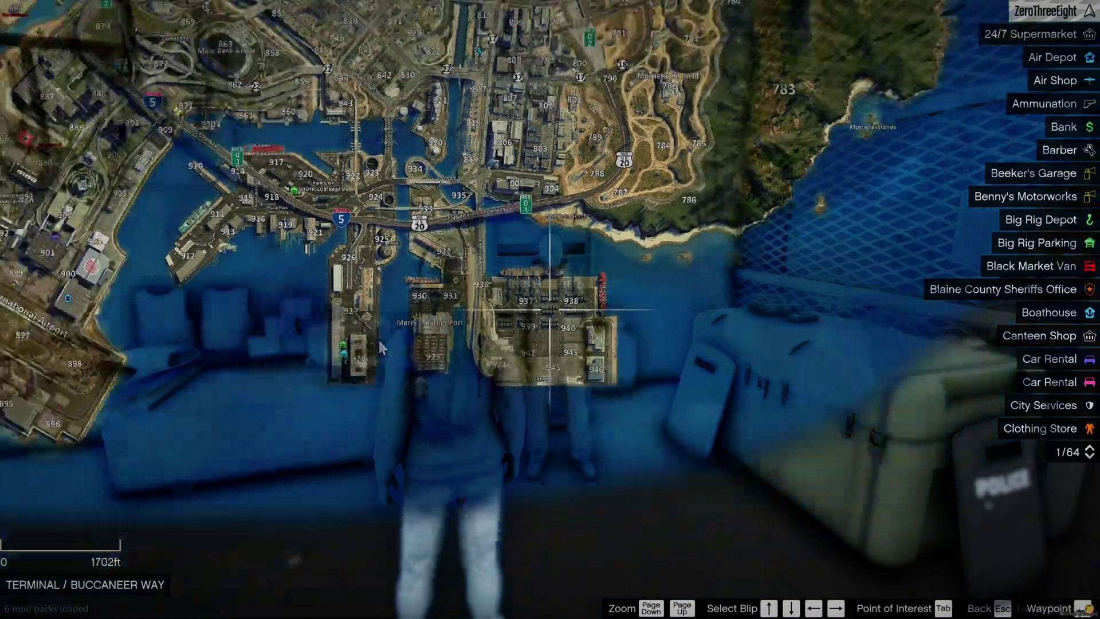
pyautogui.press('Down')
pyautogui.press('Down')
pyautogui.press('Down')
pyautogui.press('Down')
pyautogui.press('Down')
pyautogui.press('Down')
pyautogui.press('Down')
pyautogui.press('Down')
pyautogui.press('Down')
pyautogui.press('Down')
pyautogui.press('Down')
pyautogui.press('Down')
pyautogui.press('Down')
pyautogui.press('Down')
pyautogui.press('Down')
pyautogui.press('Down')
pyautogui.press('Down')
pyautogui.press('Down')
pyautogui.press('Down')
pyautogui.press('Down')
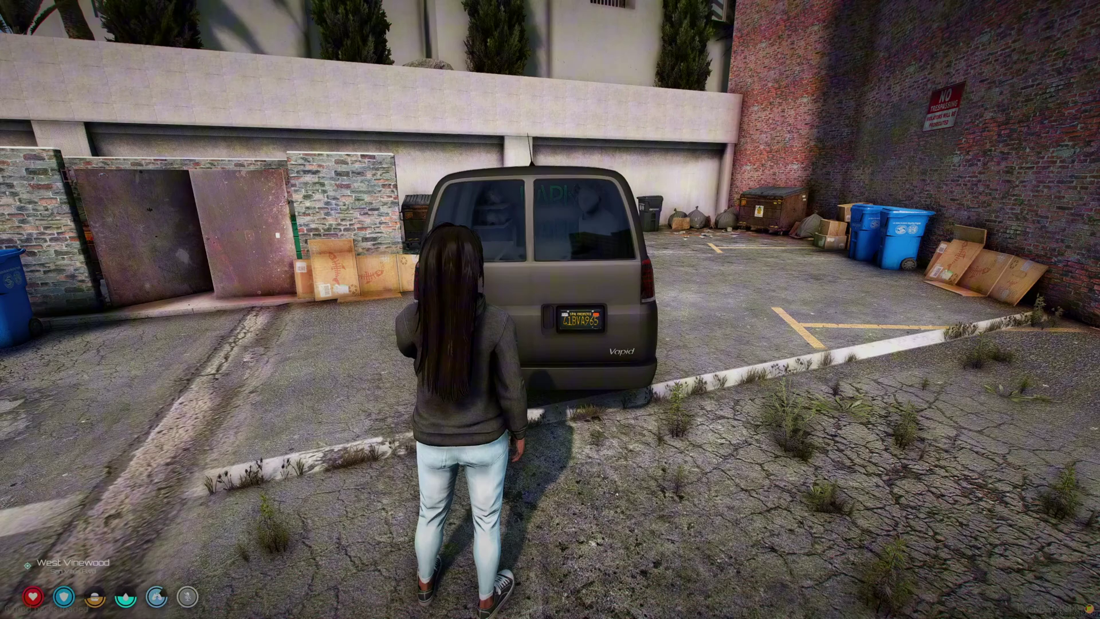
# - Open the shop at the back of the van and browse its Weapons, Luxury Items, Car Upgrades and Drugs categories
pyautogui.press('e')
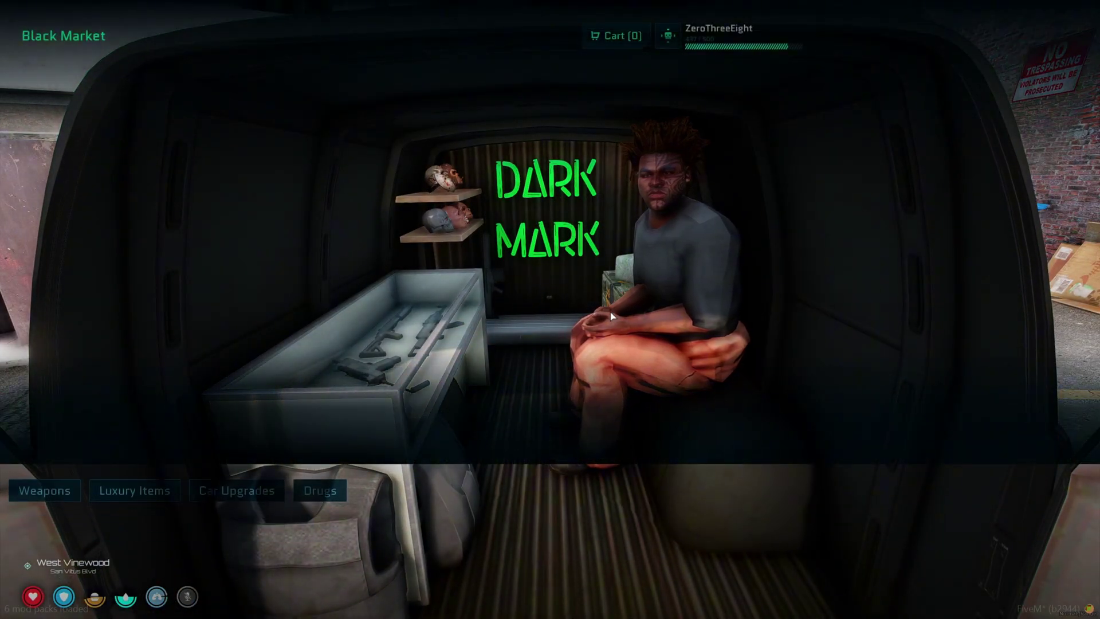
pyautogui.click(57, 491)
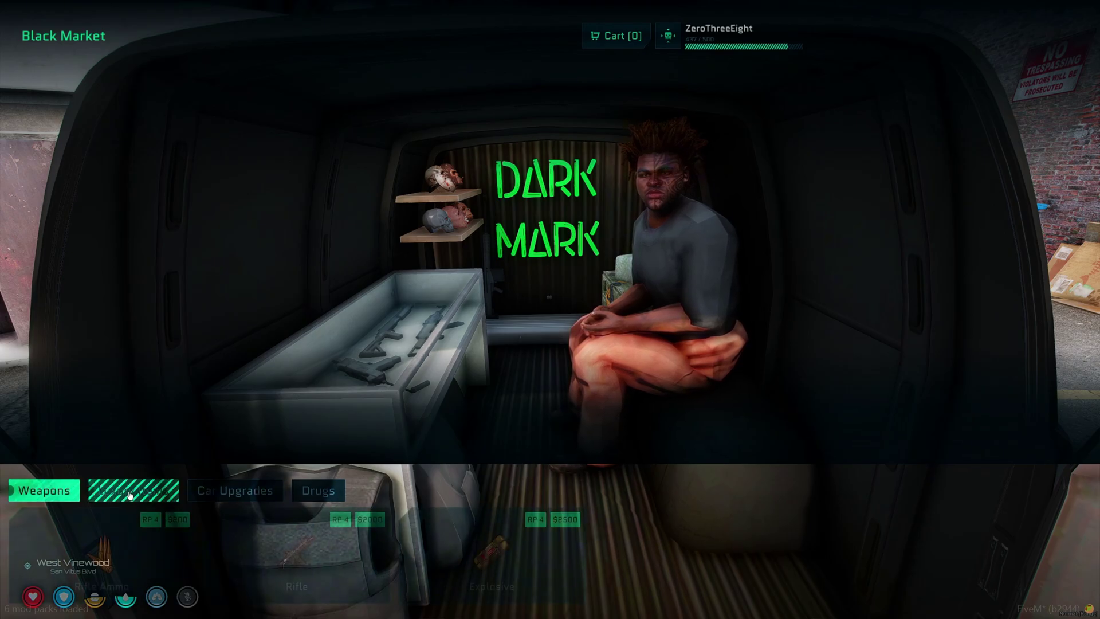
pyautogui.click(130, 495)
pyautogui.click(234, 491)
pyautogui.click(316, 491)
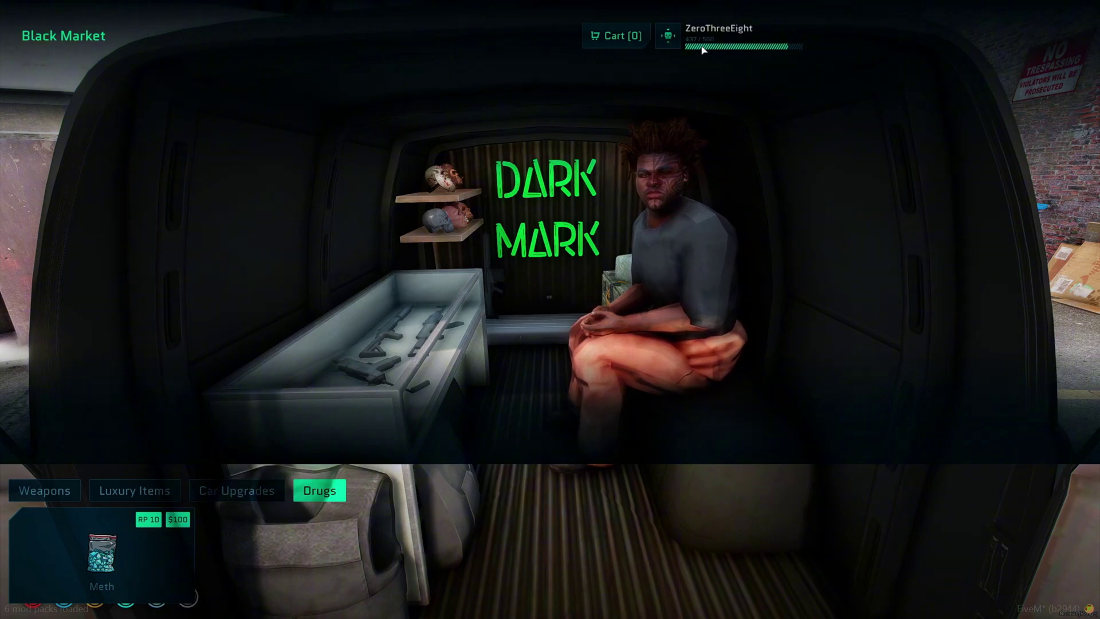
# - Buy one Rifle Ammo from the Weapons category through the cart and check for it in the player inventory
pyautogui.click(57, 491)
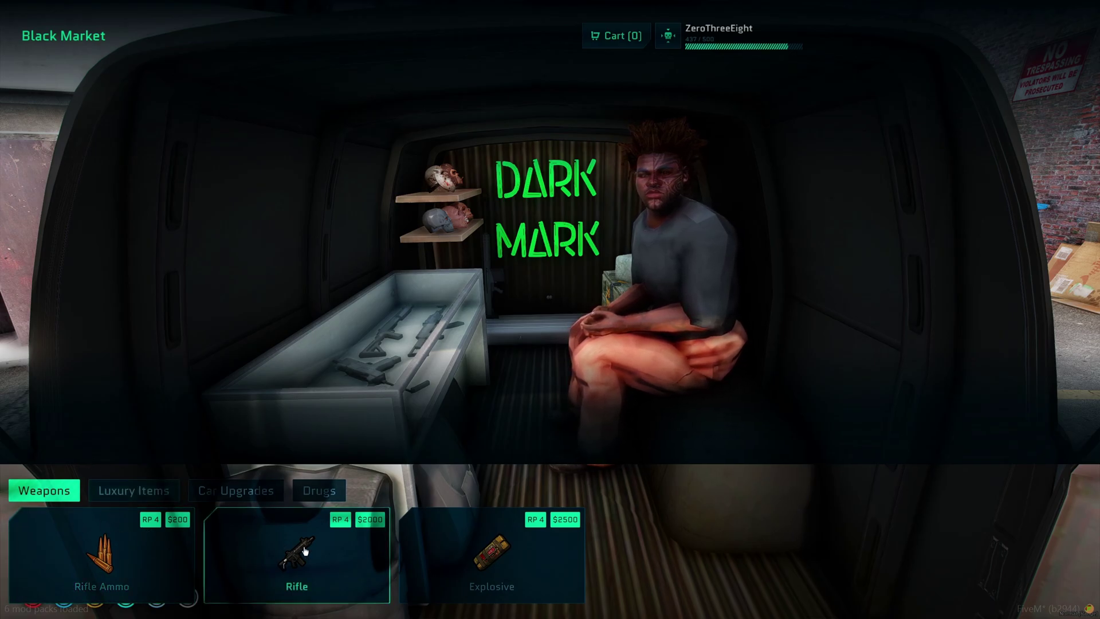
pyautogui.click(142, 559)
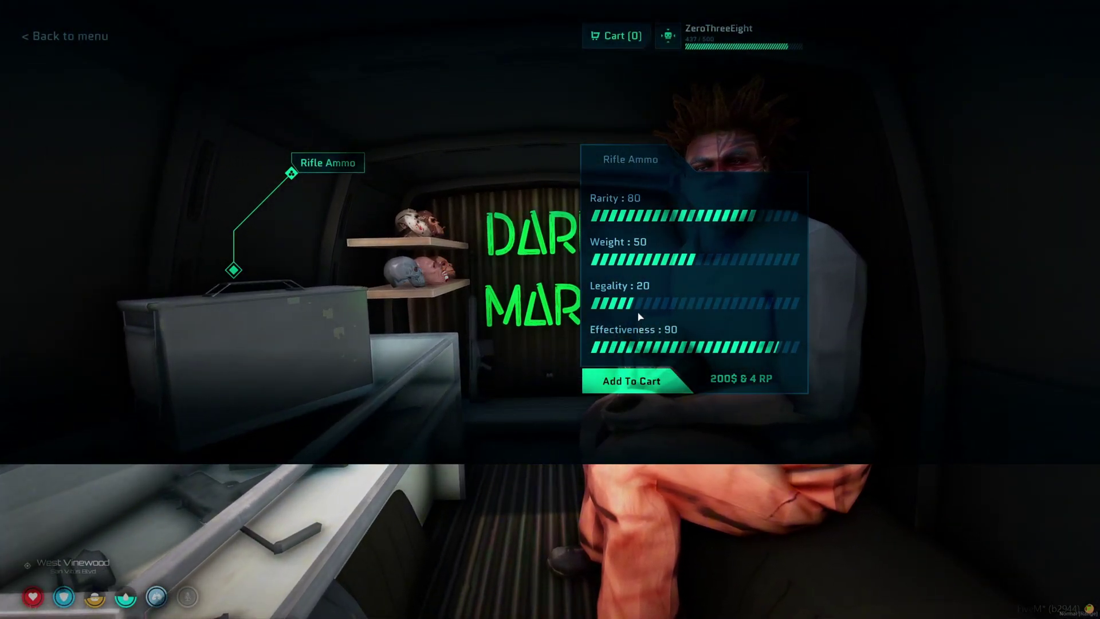
pyautogui.click(634, 387)
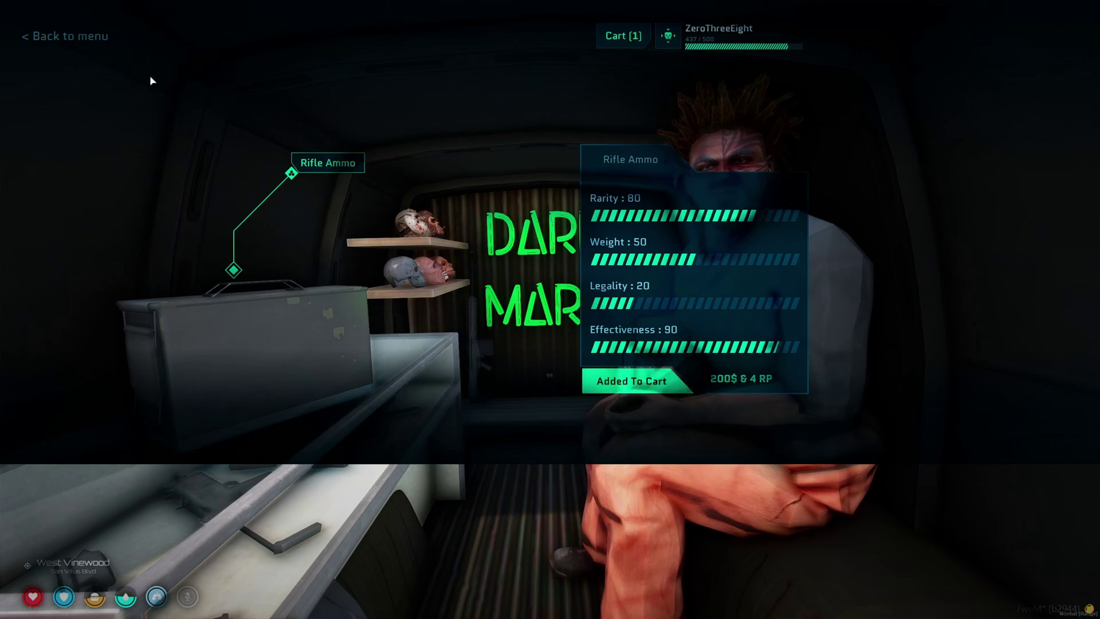
pyautogui.click(69, 38)
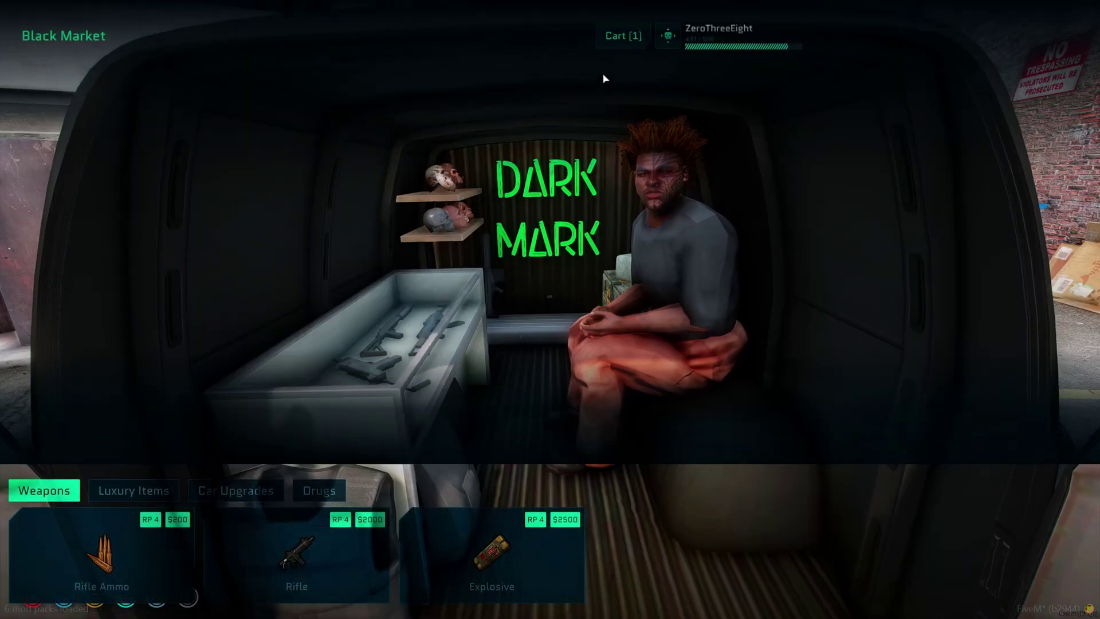
pyautogui.click(615, 37)
pyautogui.click(727, 329)
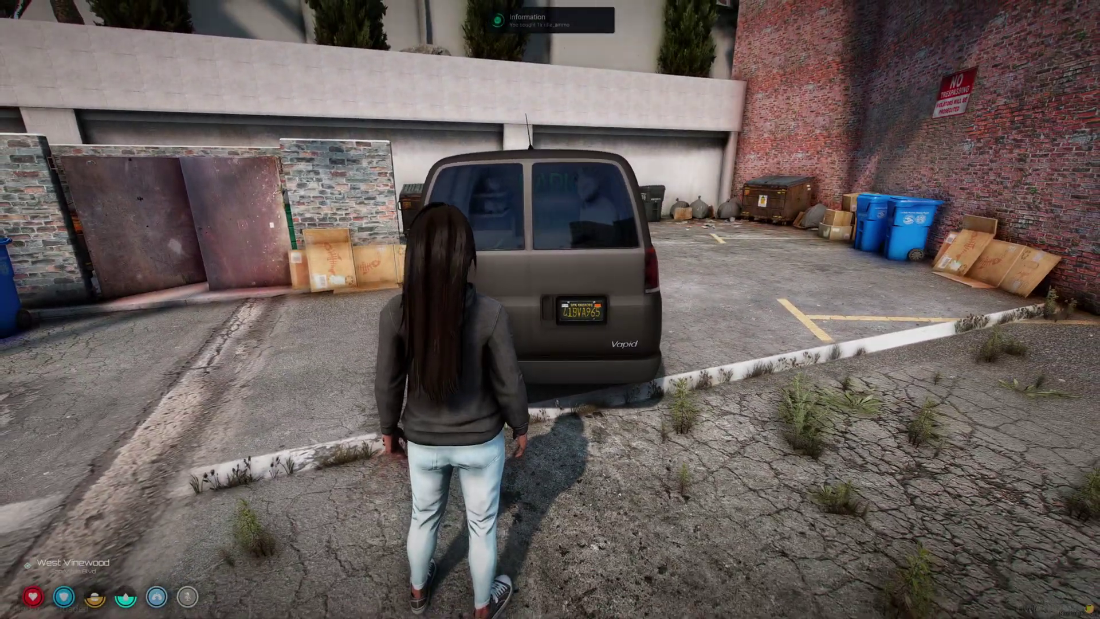
pyautogui.press('F2')
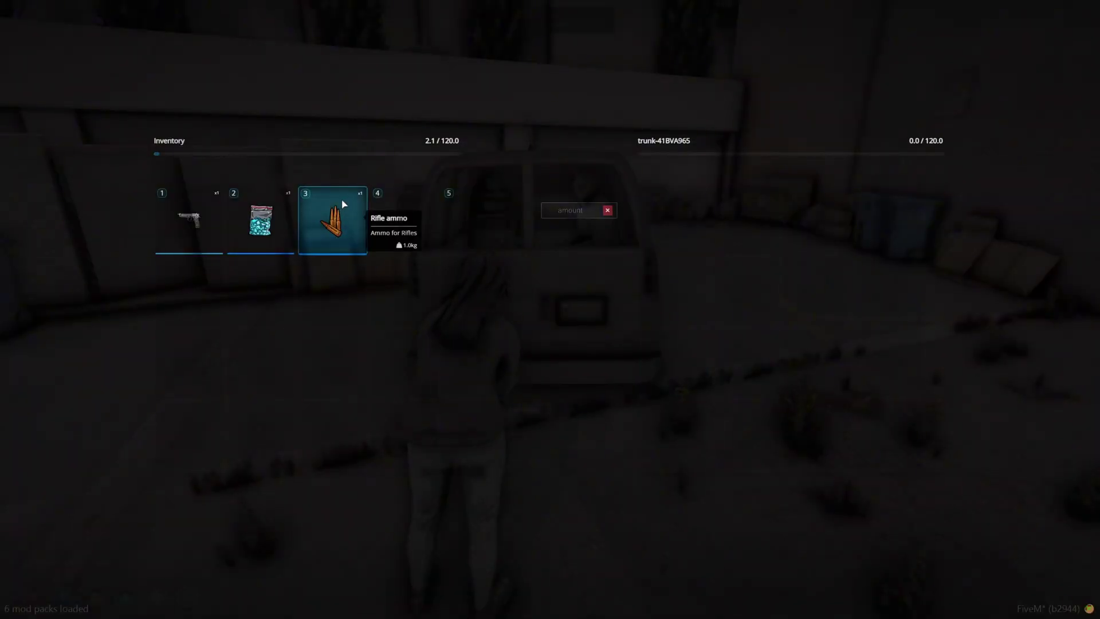
pyautogui.press('Escape')
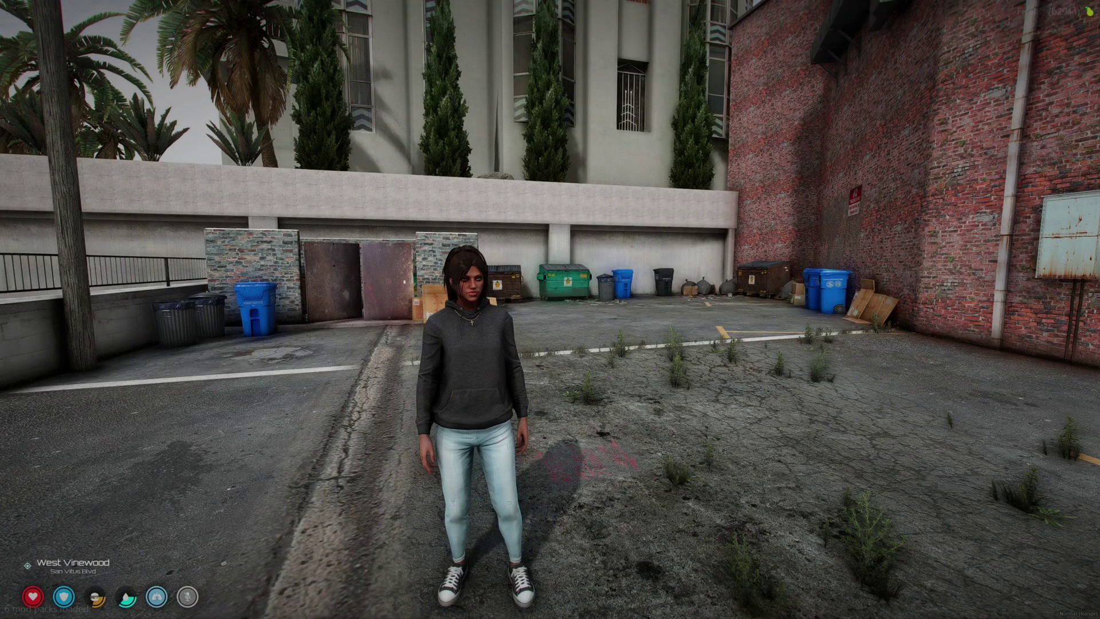
# - Switch to File Explorer and open config.lua from the evo-blackmarket resource folder
pyautogui.press('super')
pyautogui.click(598, 605)
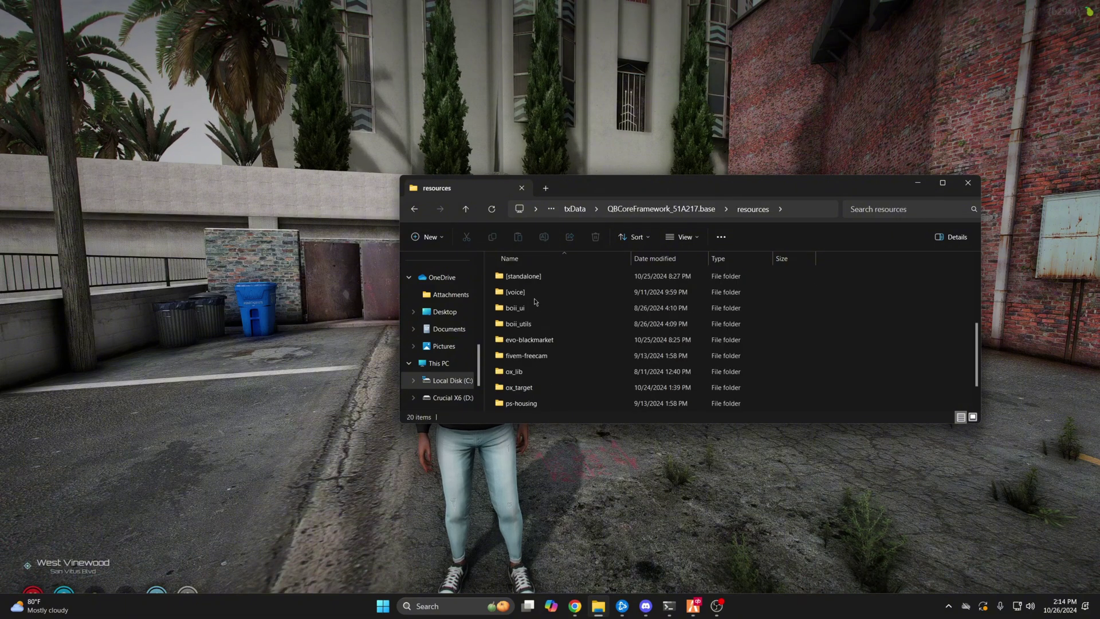
pyautogui.doubleClick(537, 340)
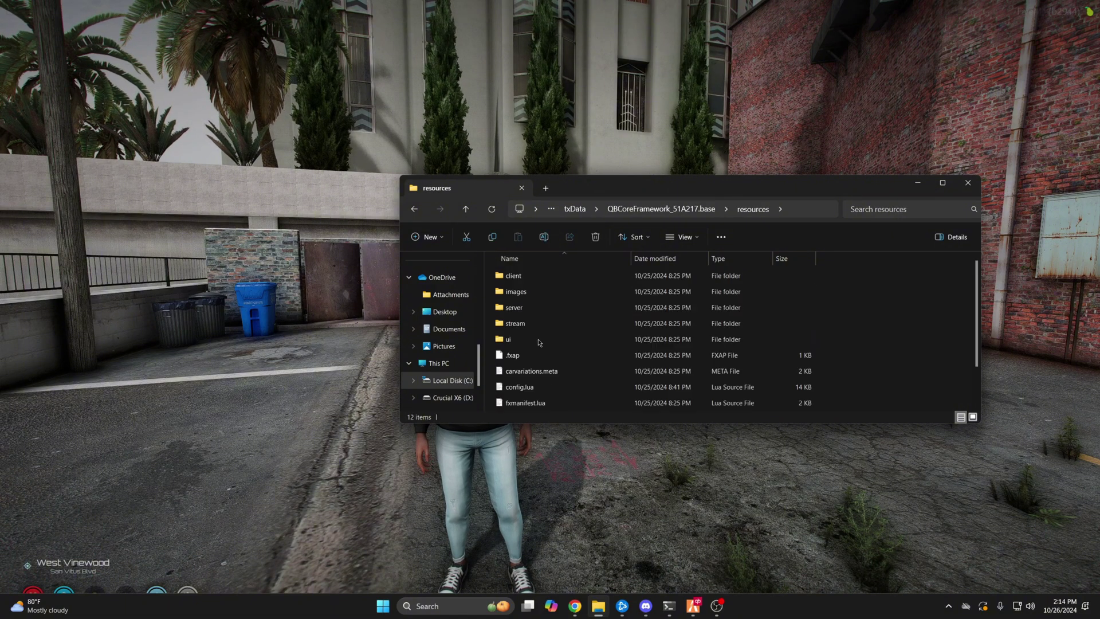
pyautogui.click(531, 387)
pyautogui.doubleClick(532, 388)
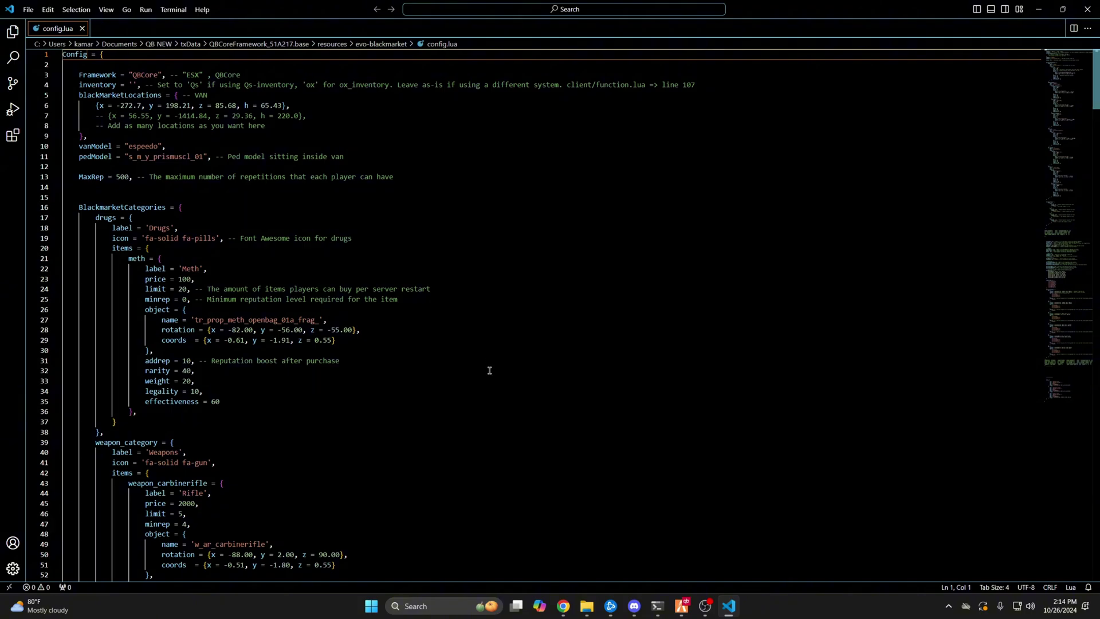
# - Duplicate the meth item block directly below itself in the drugs category and rename the copy's key to cokebaggy
pyautogui.moveTo(151, 413); pyautogui.dragTo(54, 262)
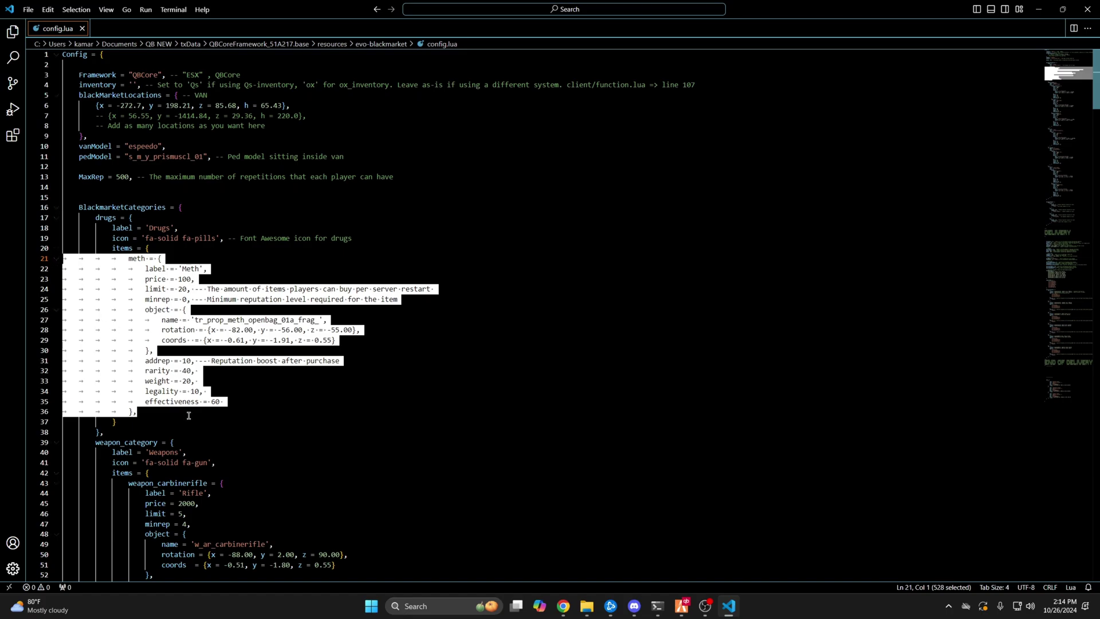
pyautogui.hotkey('ctrl', 'c')
pyautogui.click(189, 416)
pyautogui.press('Return')
pyautogui.hotkey('ctrl', 'v')
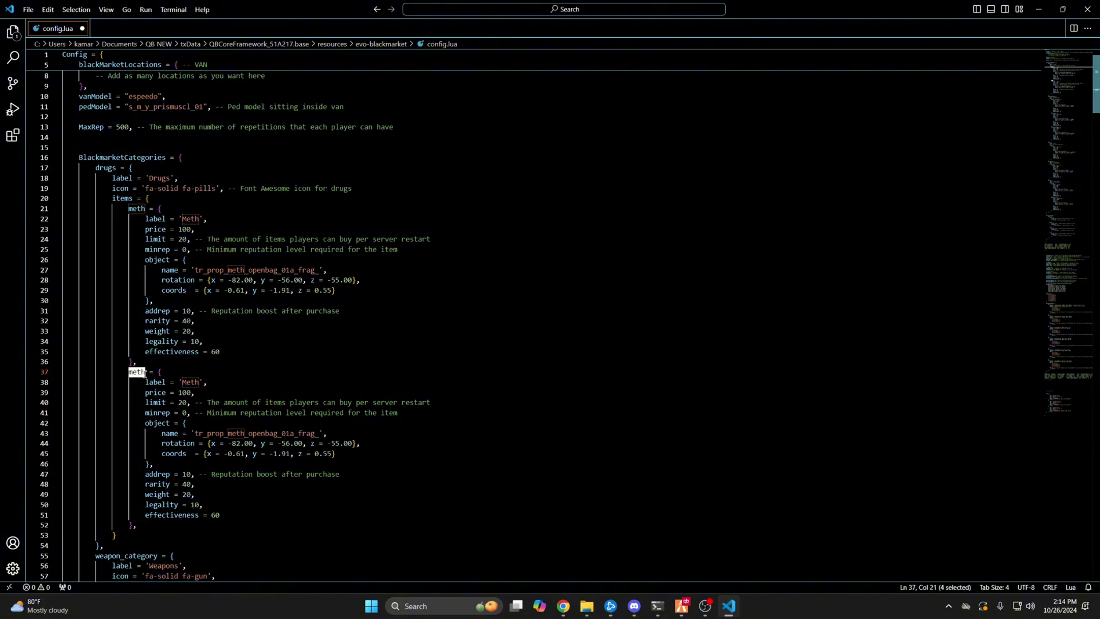
pyautogui.write('cokebaggy')
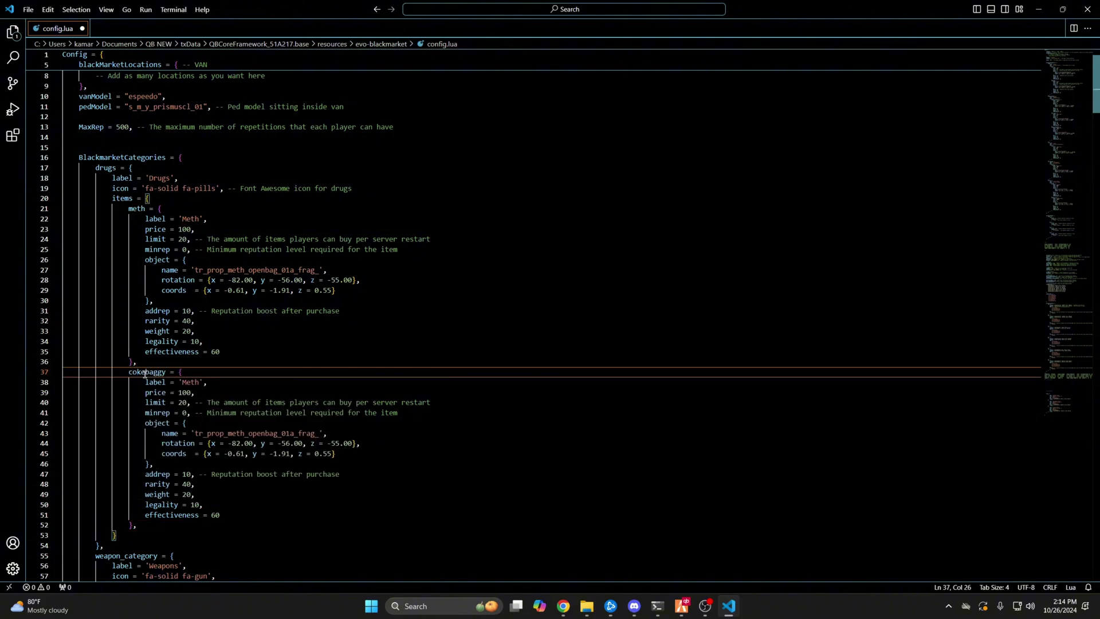
# - Set the cokebaggy item's label to 'Bag of Coke' and its price to 50
pyautogui.moveTo(182, 382); pyautogui.dragTo(191, 382)
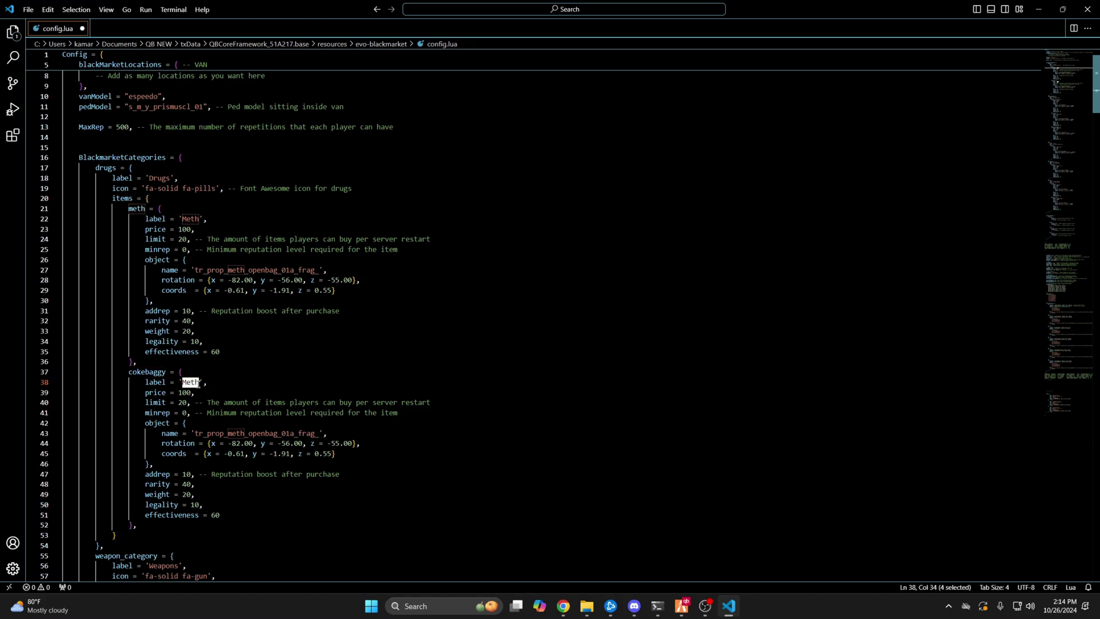
pyautogui.write('Bag of Cok')
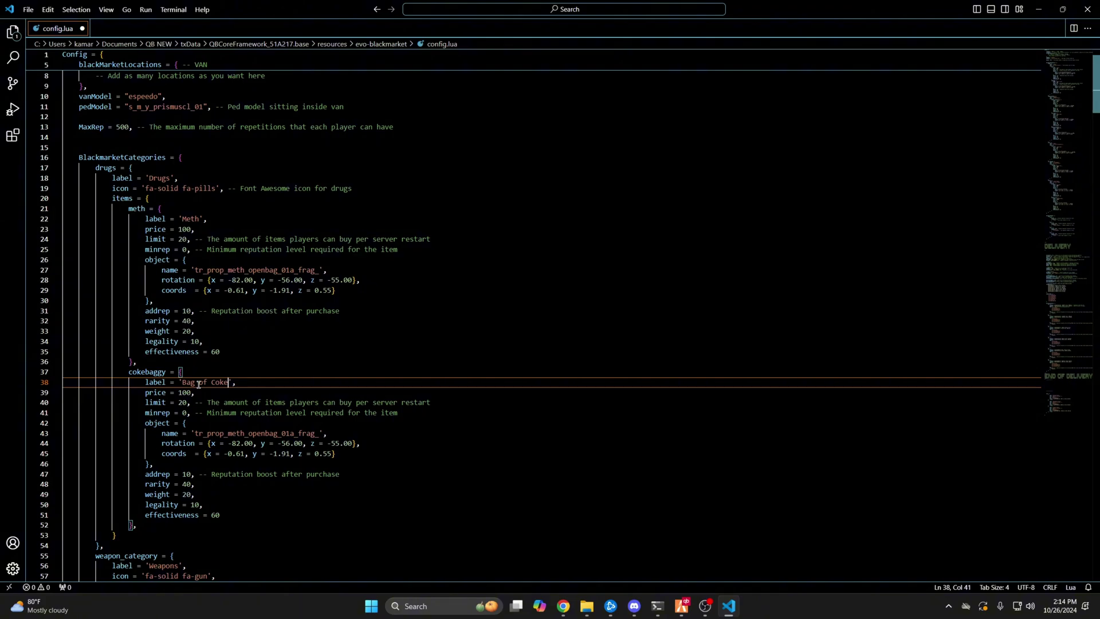
pyautogui.moveTo(179, 393); pyautogui.dragTo(188, 393)
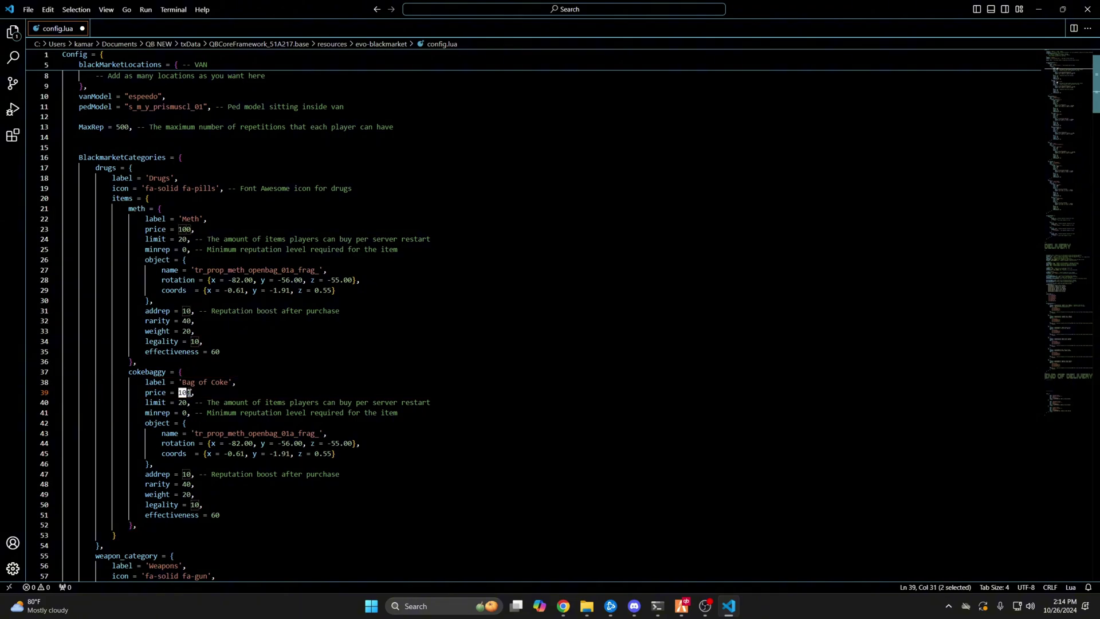
pyautogui.write('5')
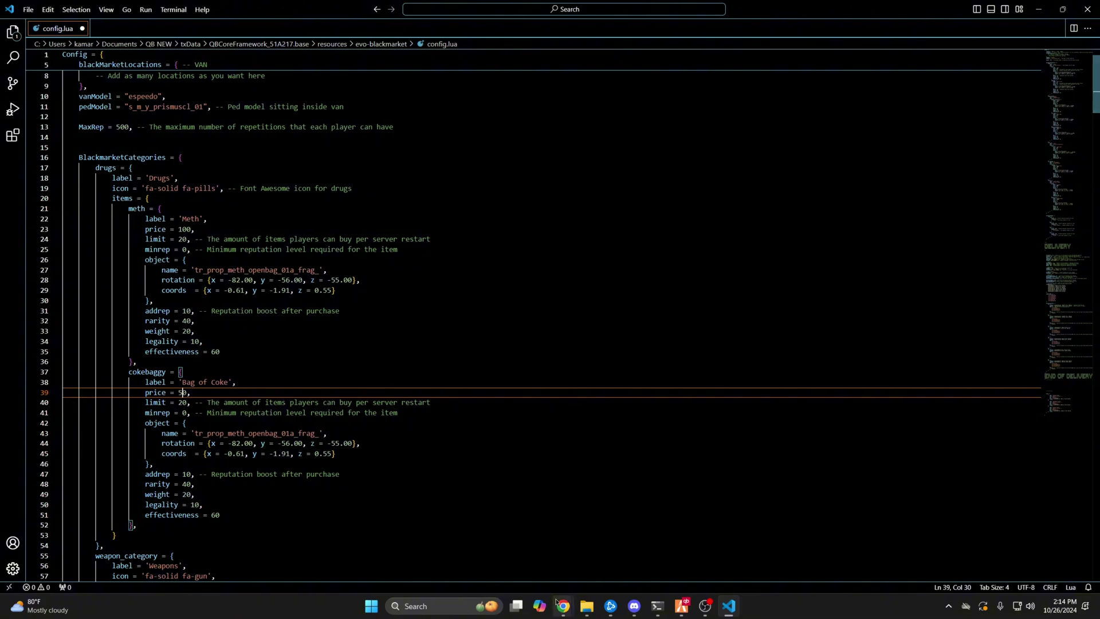
# - Switch to the Pleb Masters Forge objects page in Chrome and search for coke
pyautogui.moveTo(563, 605)
pyautogui.click(501, 547)
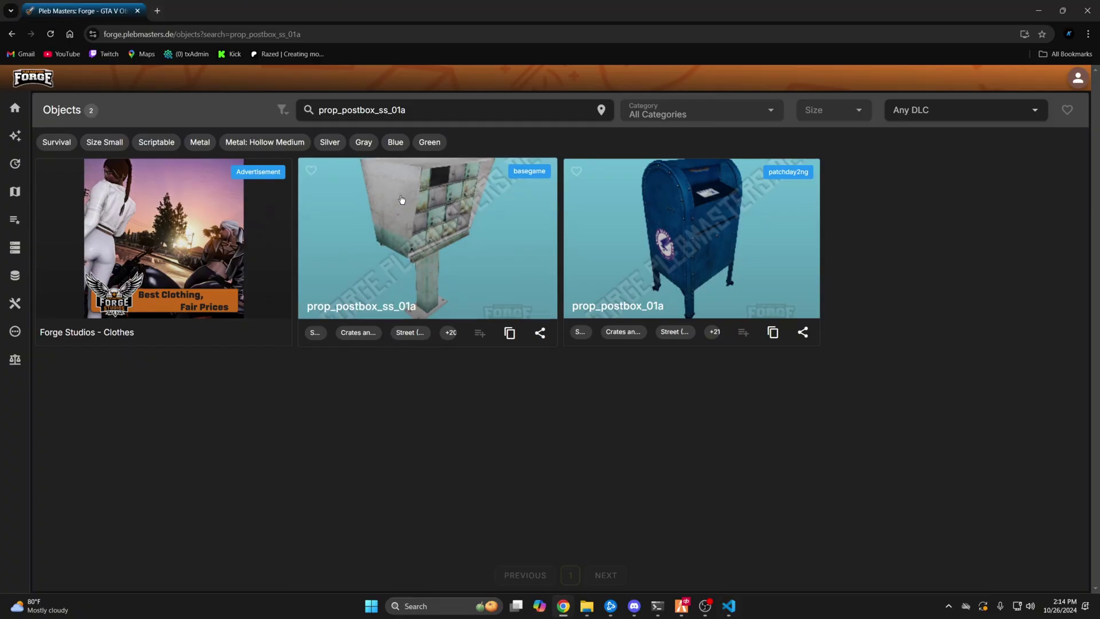
pyautogui.moveTo(407, 109); pyautogui.dragTo(317, 110)
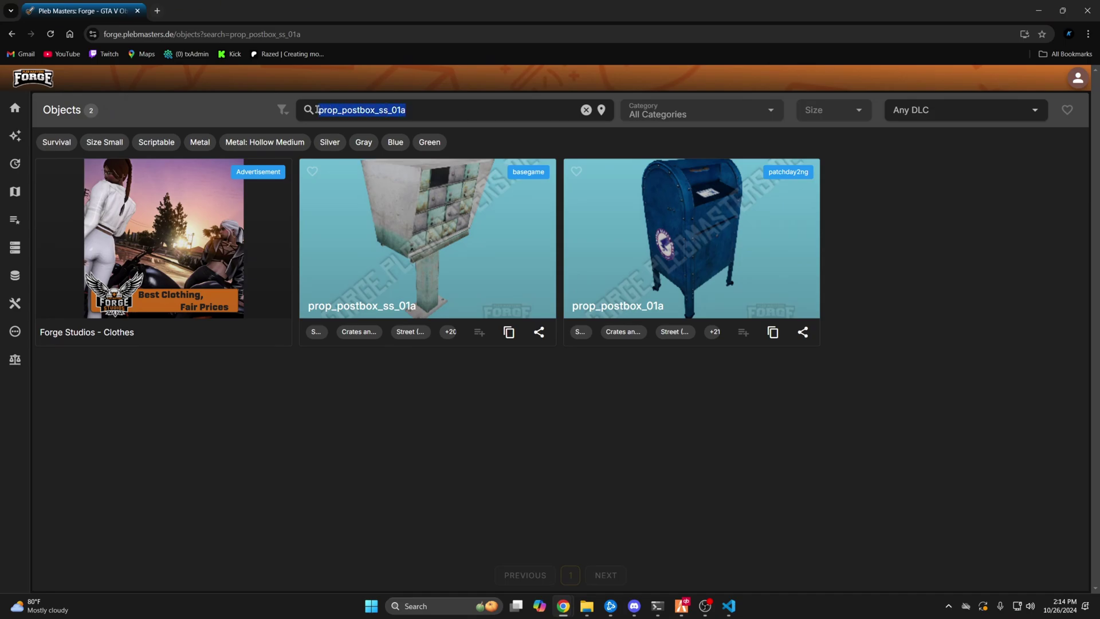
pyautogui.write('coke')
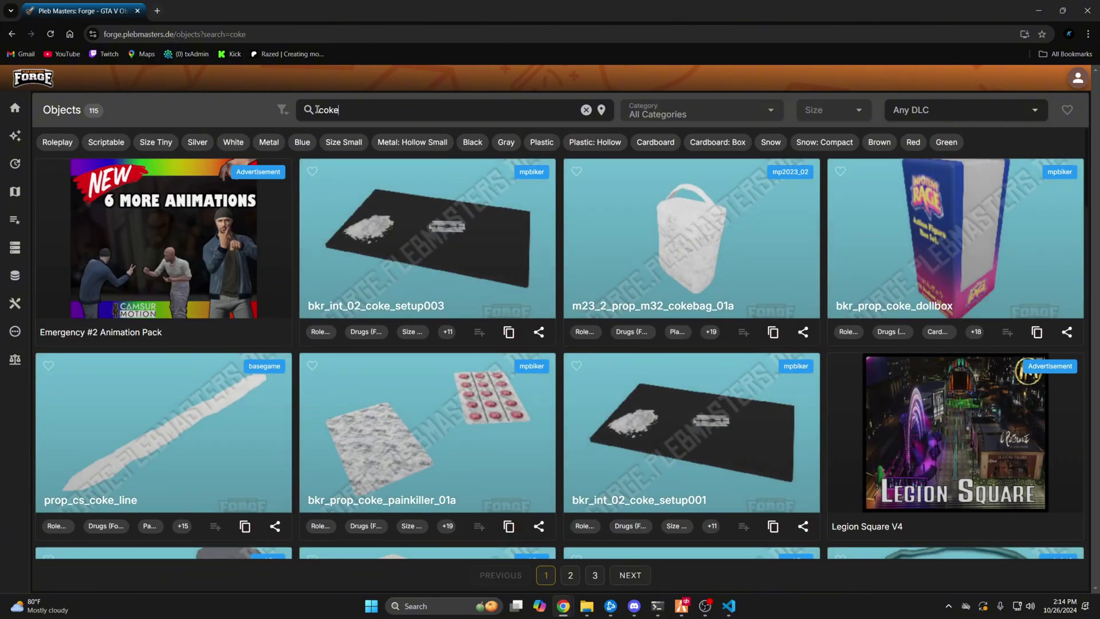
# - Open the bkr_prop_coke_cutblock_01 object from the search results and copy its name
pyautogui.scroll(-4, 513, 192)
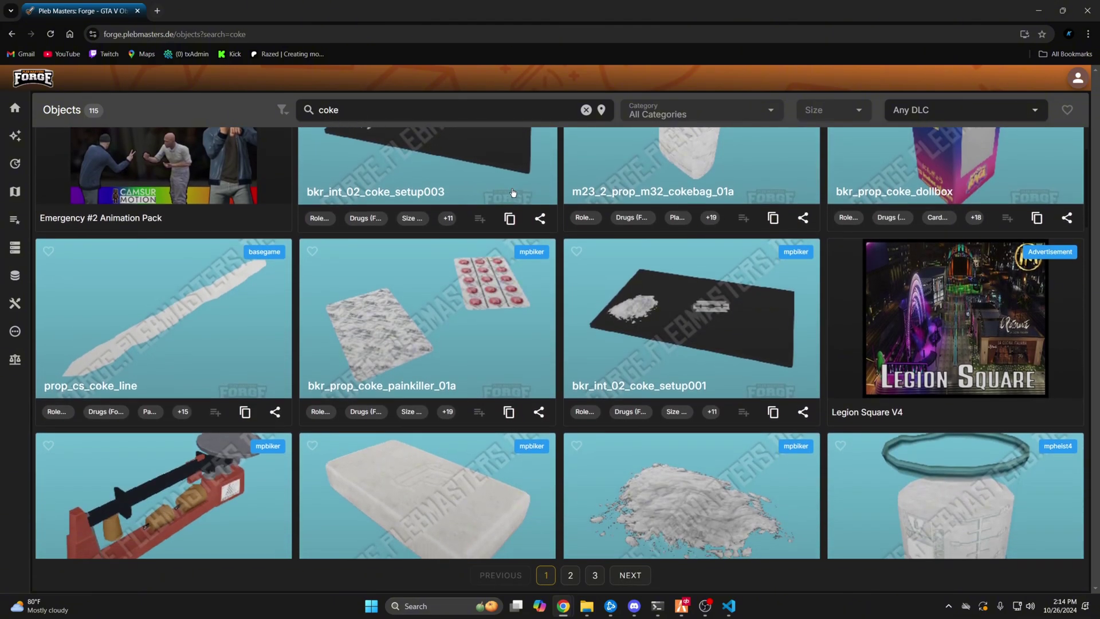
pyautogui.scroll(-6, 512, 193)
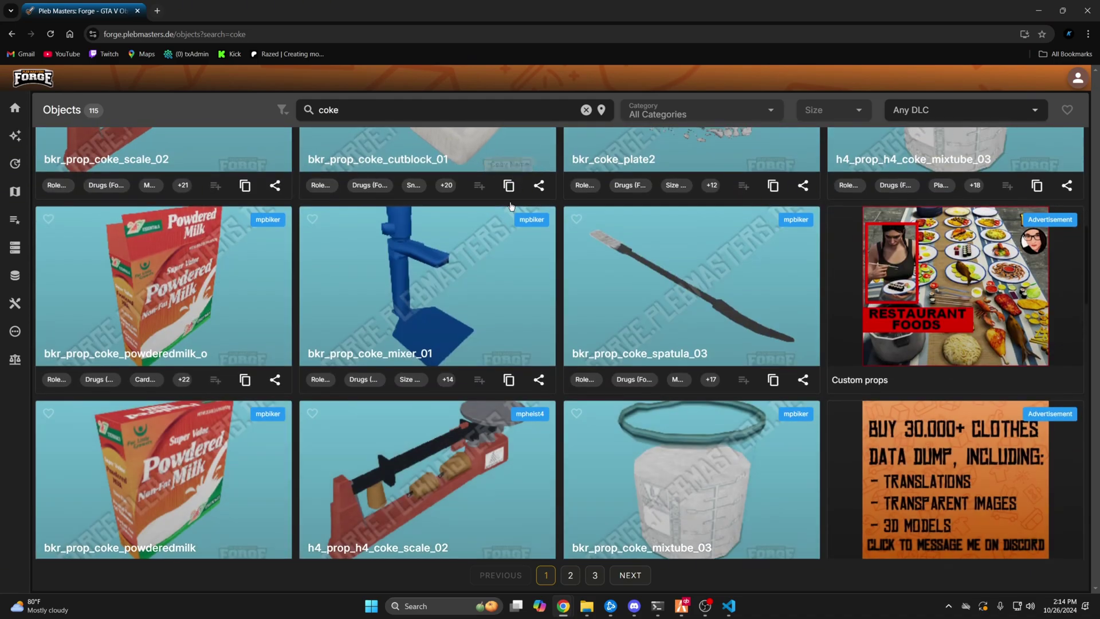
pyautogui.scroll(5, 506, 217)
pyautogui.click(417, 347)
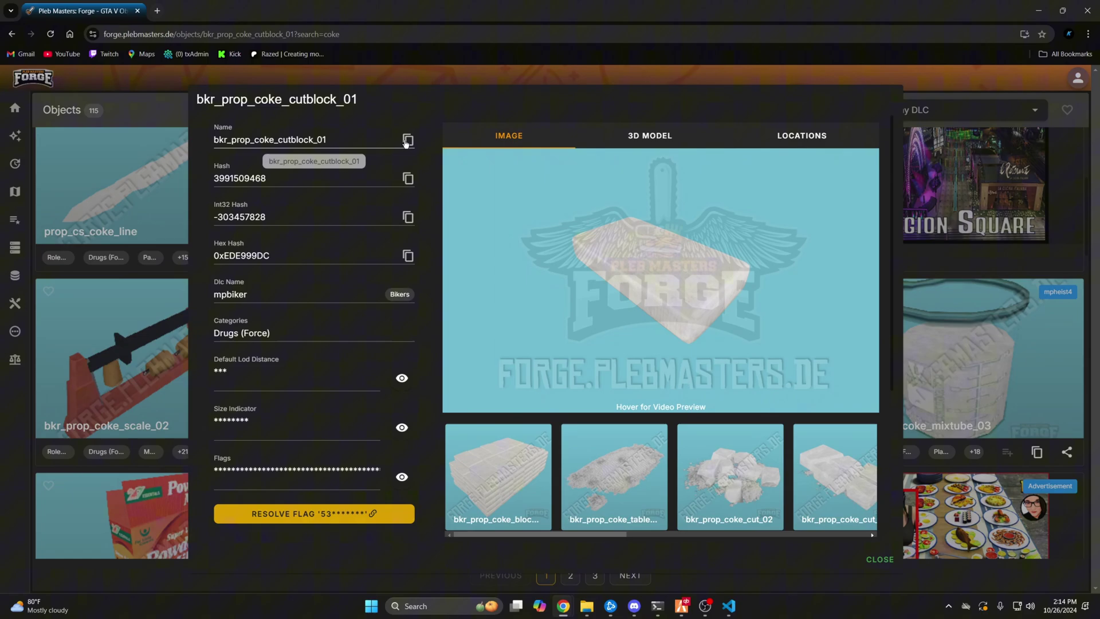
pyautogui.click(408, 141)
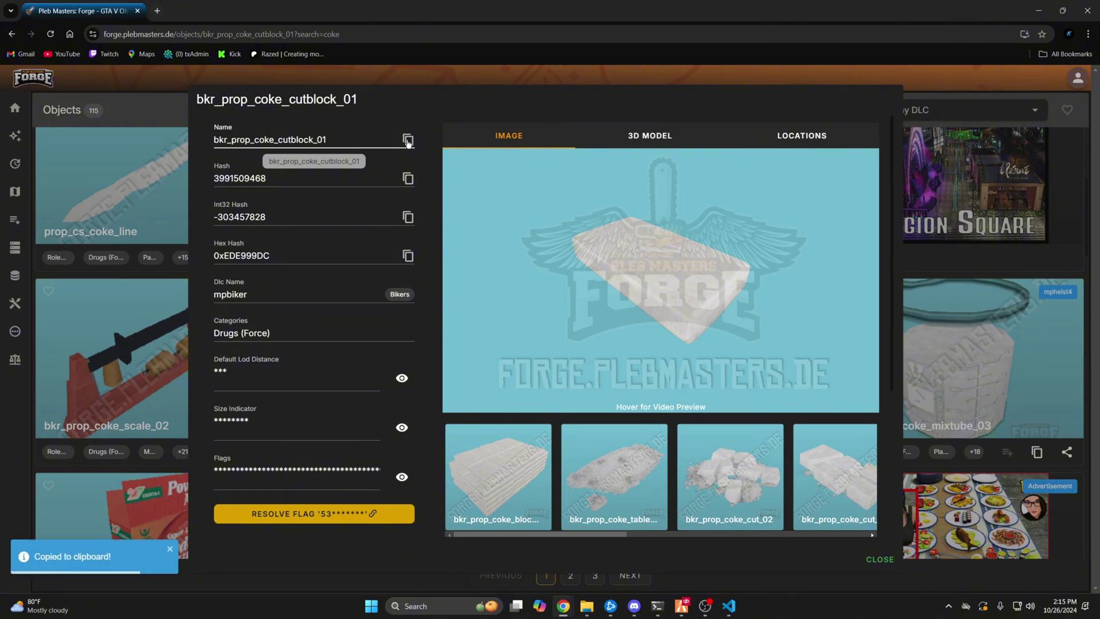
# - Set the cokebaggy object name to bkr_prop_coke_cutblock_01 in config.lua, then switch back to FiveM
pyautogui.click(728, 606)
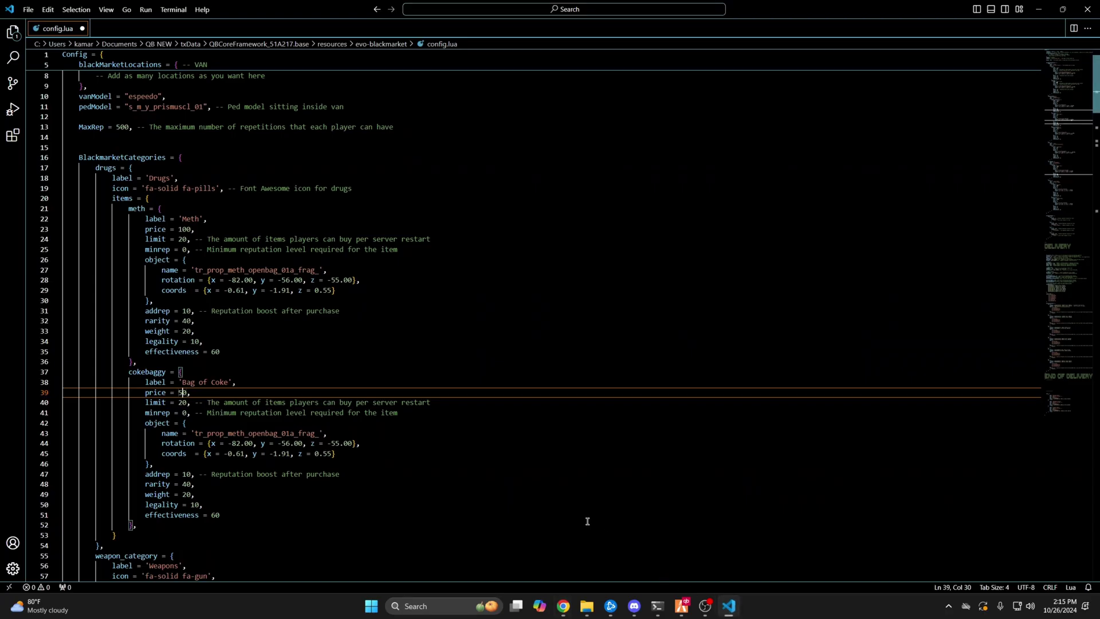
pyautogui.moveTo(195, 433); pyautogui.dragTo(281, 434)
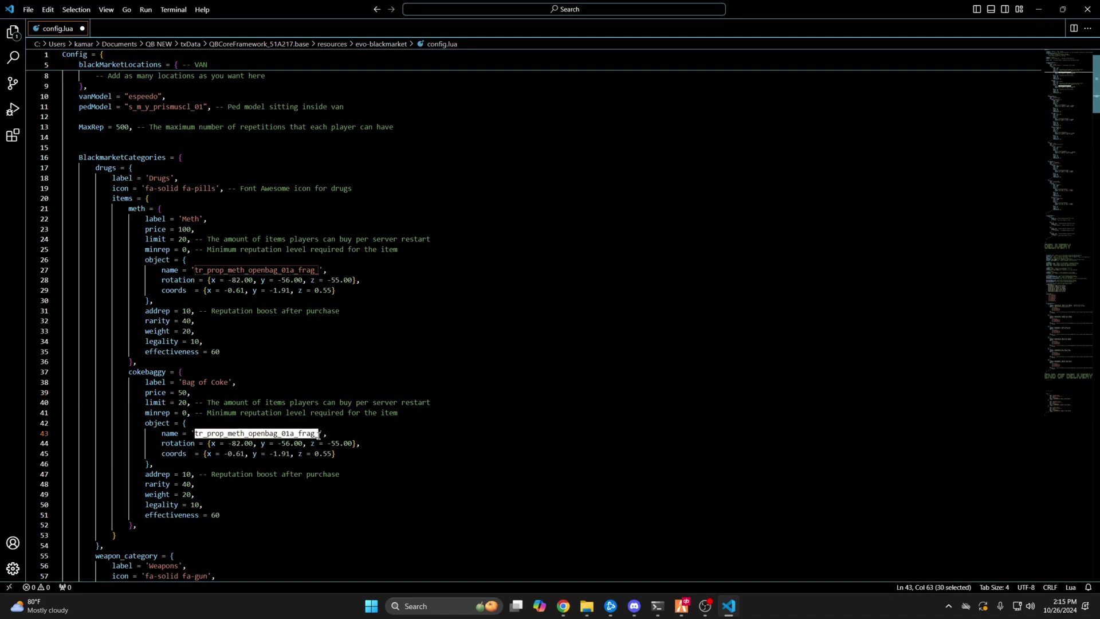
pyautogui.hotkey('ctrl', 'v')
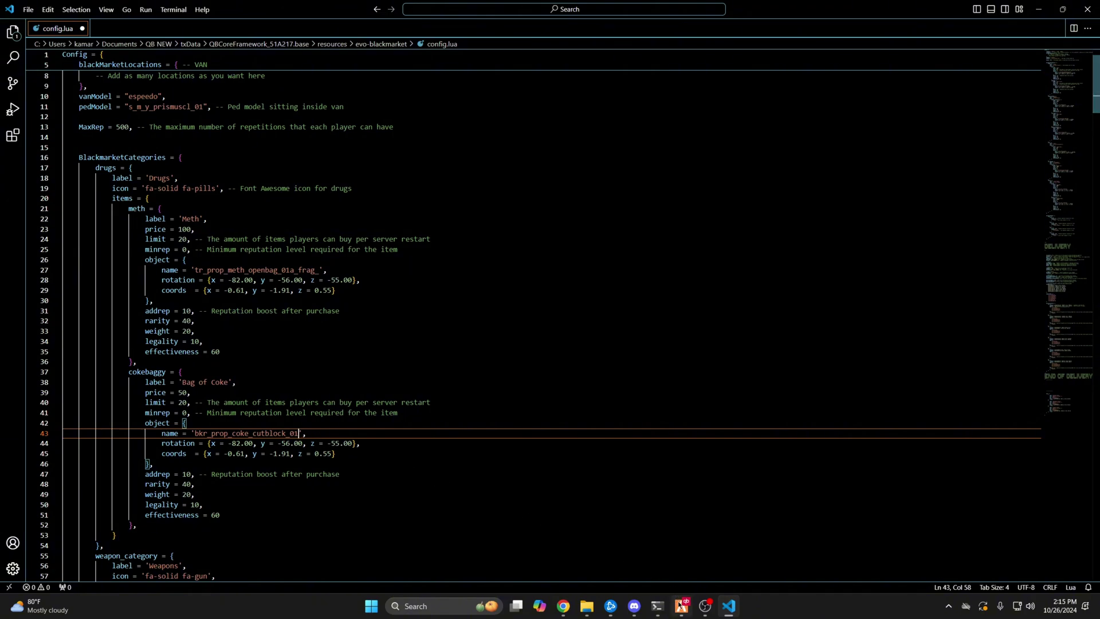
pyautogui.click(679, 604)
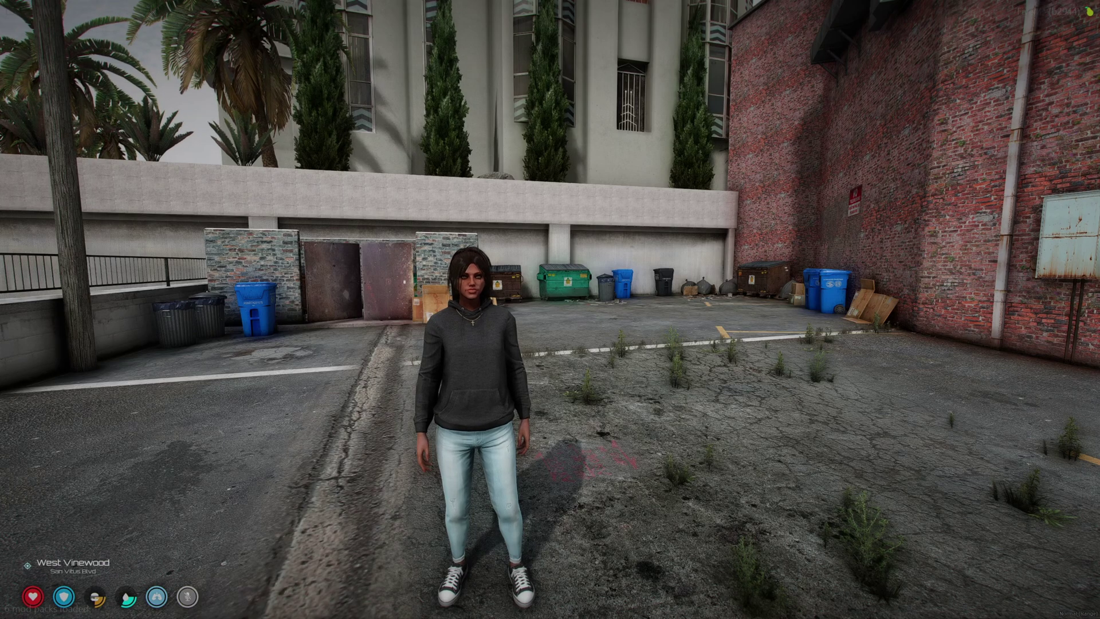
# - Run the /devmarket chat command in FiveM with the object name bkr_prop_coke_cutblock_01
pyautogui.write('t/devmak')
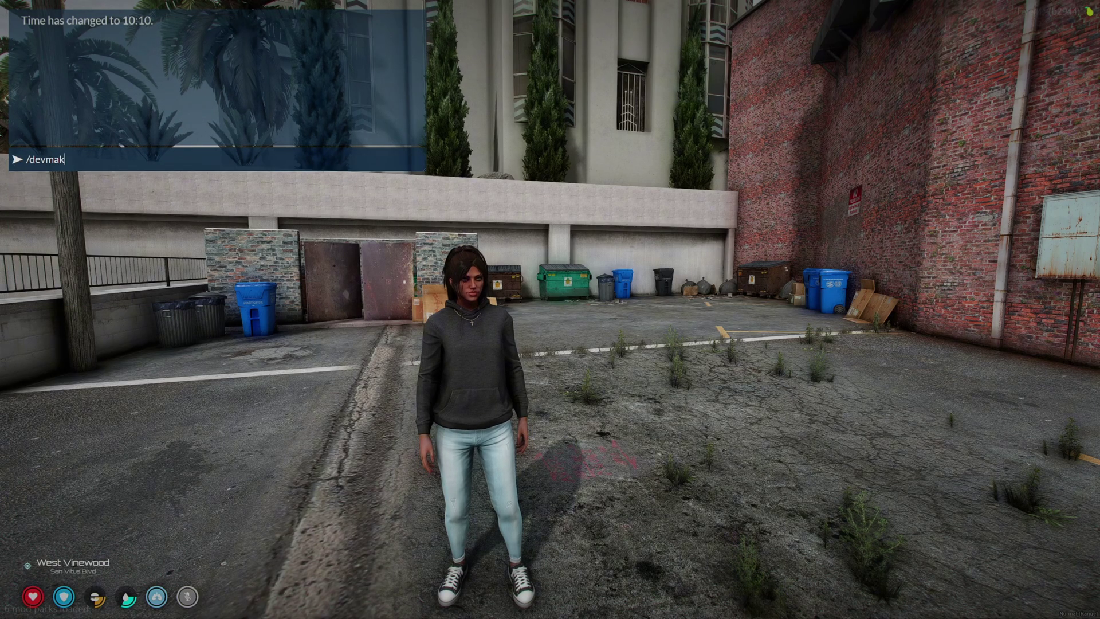
pyautogui.press('BackSpace')
pyautogui.write('rket')
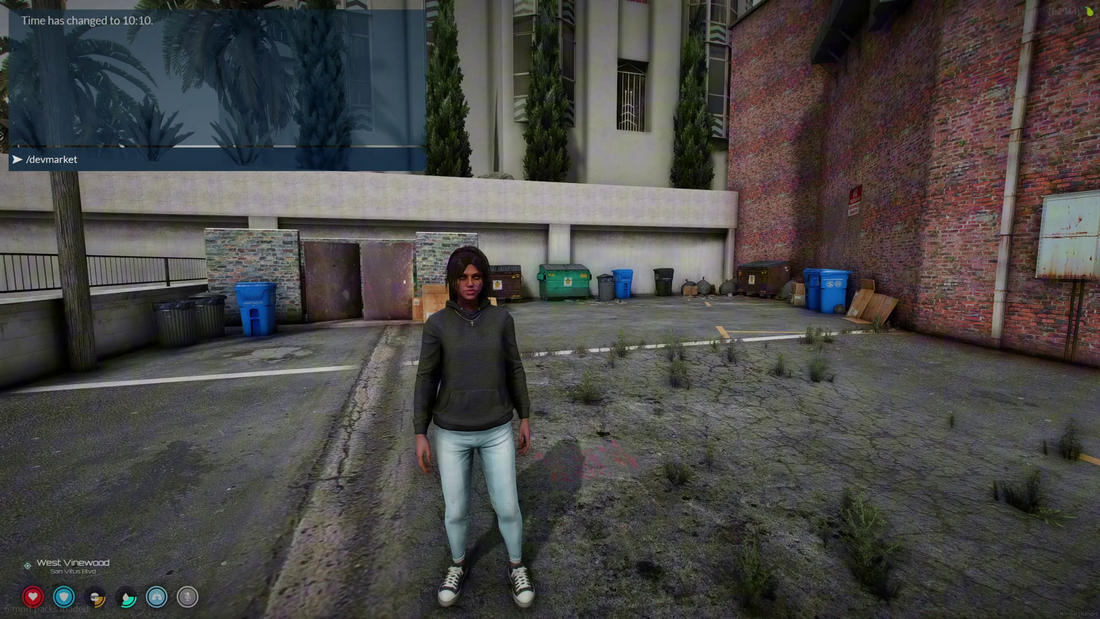
pyautogui.hotkey('ctrl', 'v')
pyautogui.press('Return')
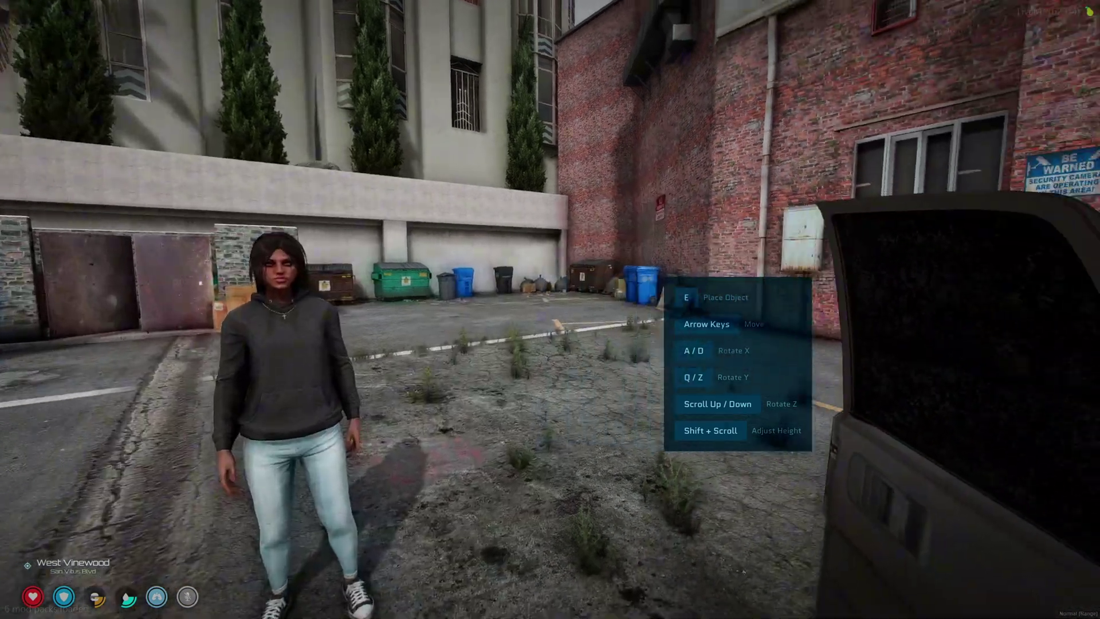
# - Position the coke prop on the van's glass display case and place it to copy its coordinates
pyautogui.press('w')
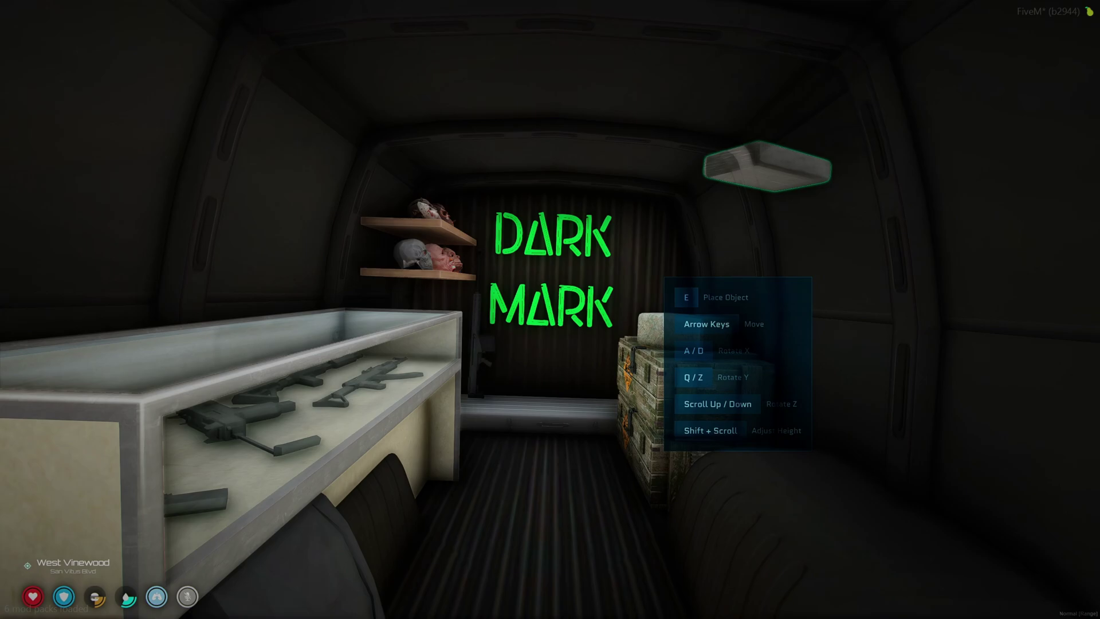
pyautogui.press('Left')
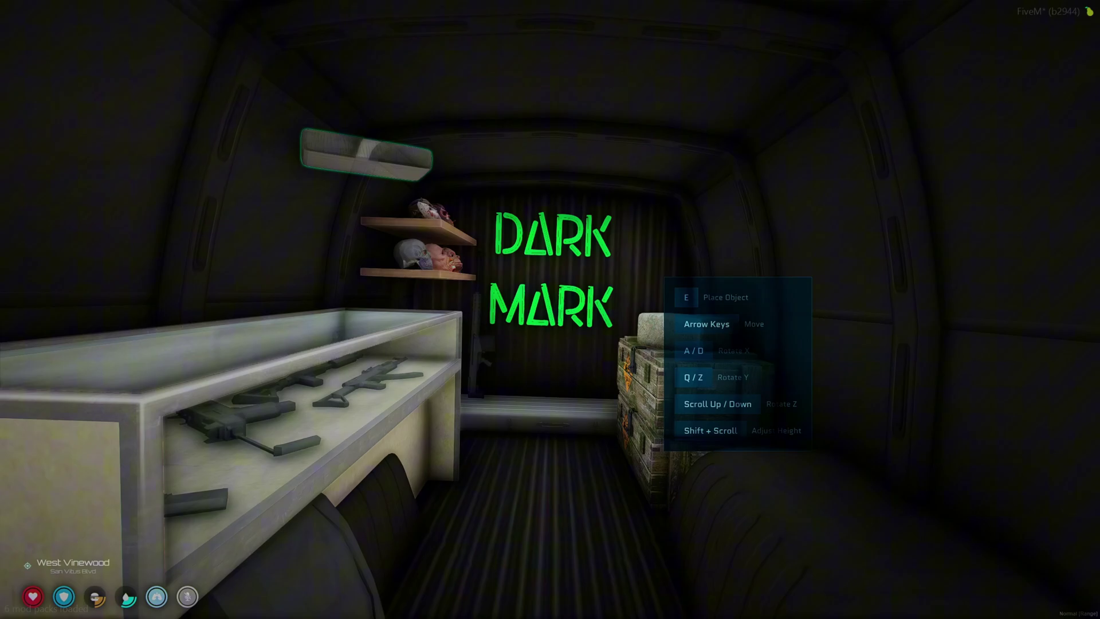
pyautogui.scroll(-10, 550, 309)
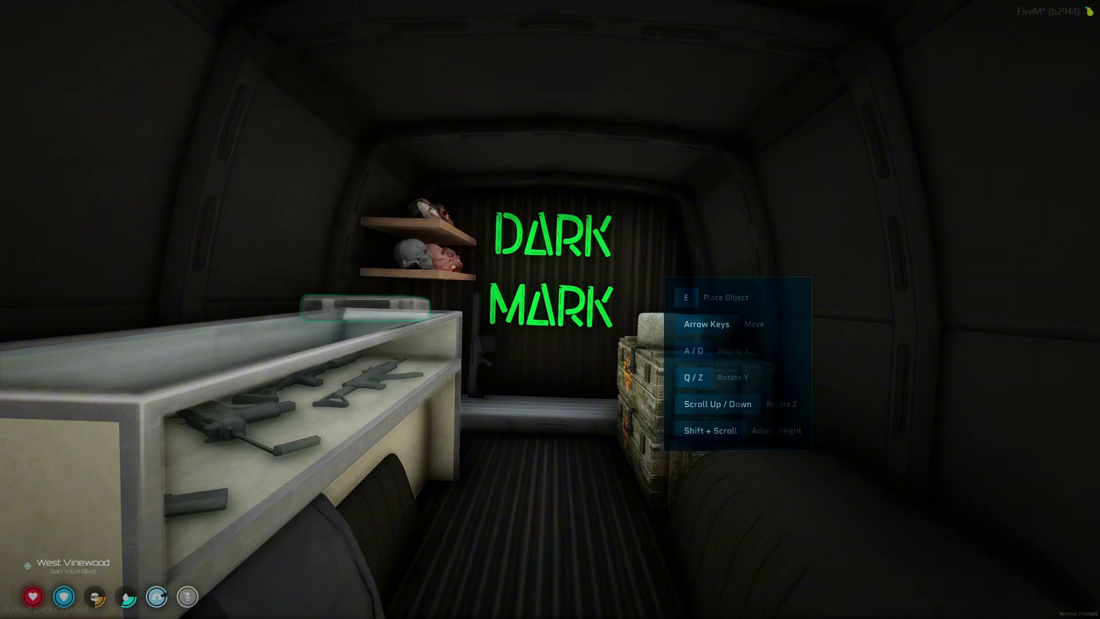
pyautogui.press('Left')
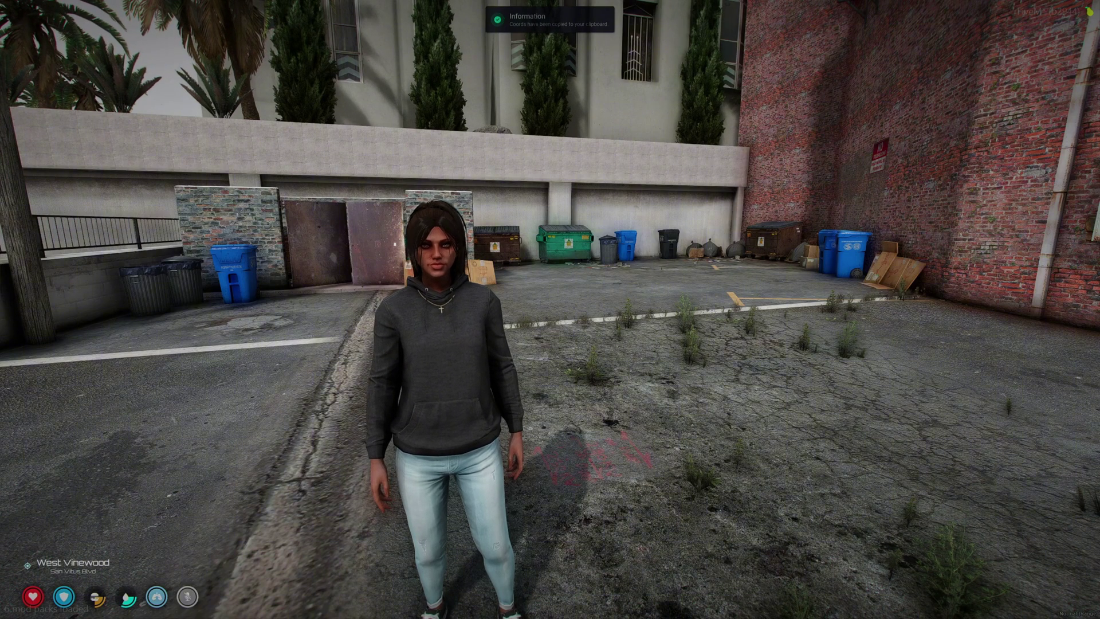
# - Switch to config.lua in VS Code and replace cokebaggy's object placement with rotation 0.00, 0.00, 120.00 and coords -0.51, -1.60, 0.55
pyautogui.press('super')
pyautogui.click(728, 605)
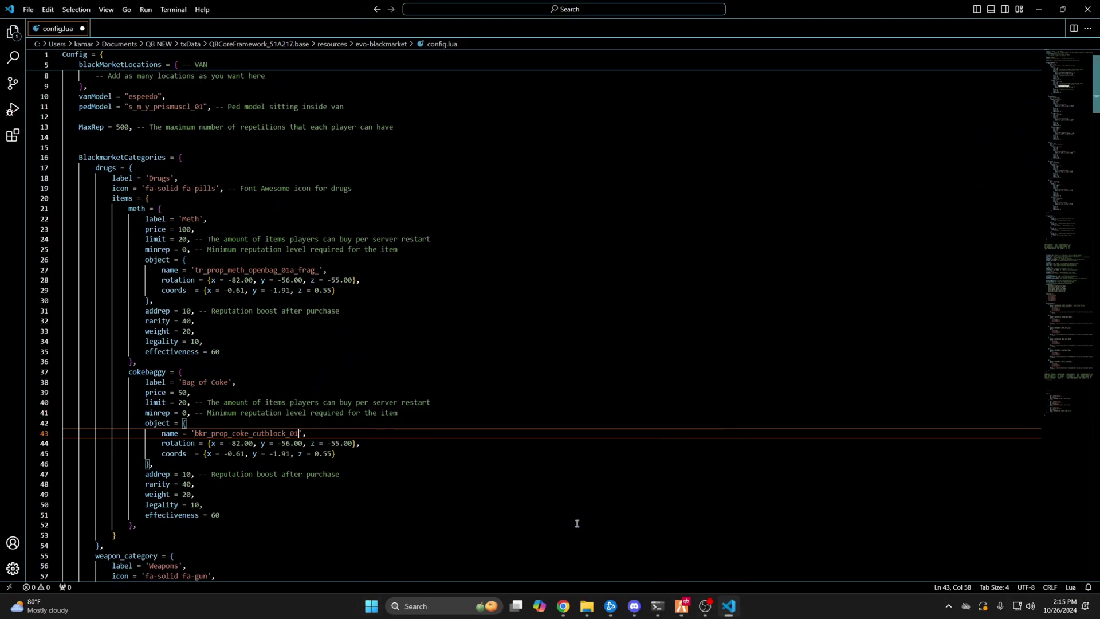
pyautogui.moveTo(351, 454); pyautogui.dragTo(171, 444)
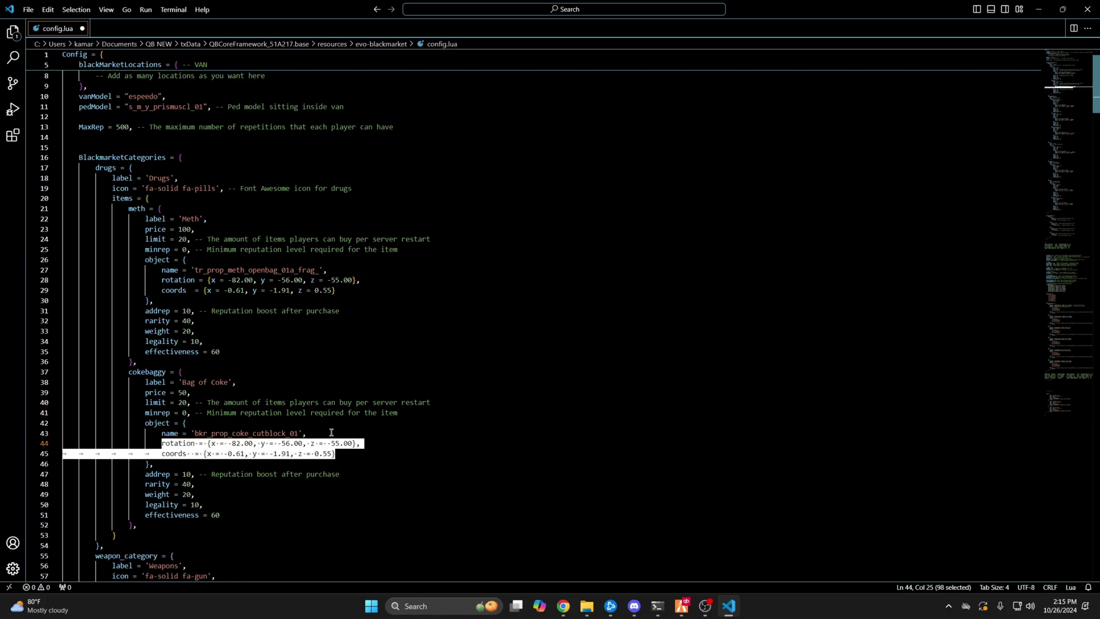
pyautogui.hotkey('ctrl', 'v')
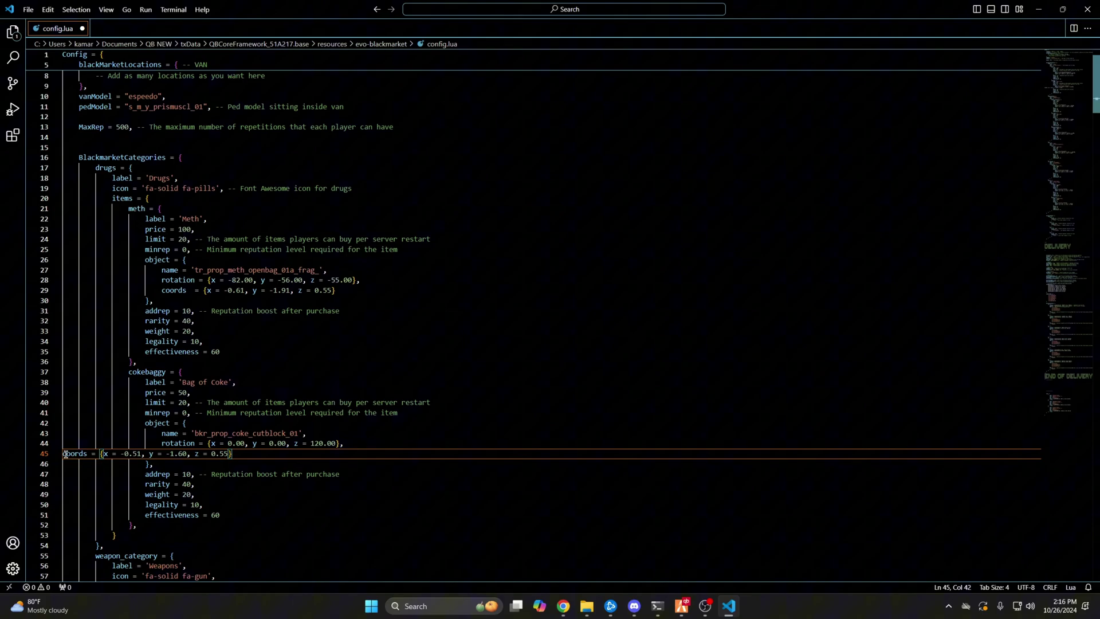
pyautogui.press('Tab')
pyautogui.press('Tab')
pyautogui.press('Tab')
pyautogui.press('Tab')
pyautogui.press('Tab')
pyautogui.press('Tab')
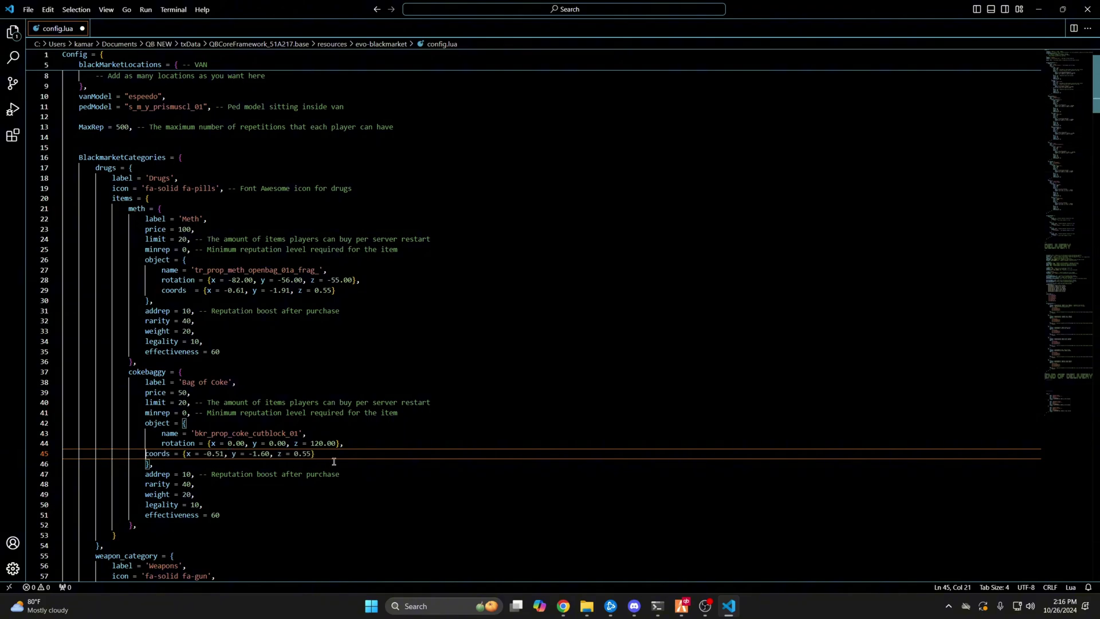
pyautogui.click(27, 9)
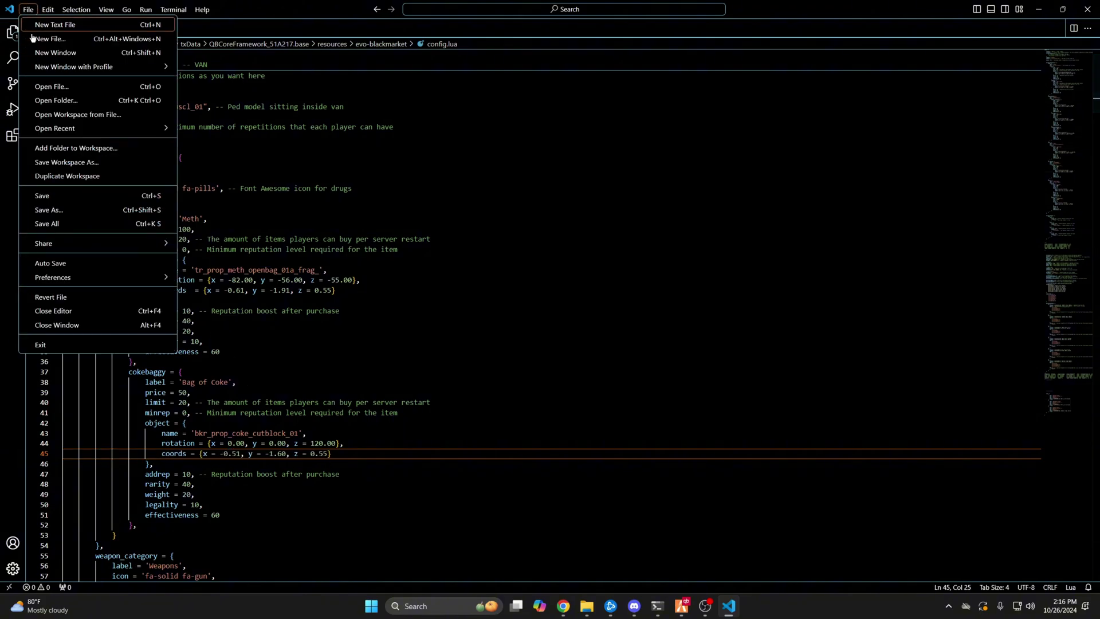
pyautogui.click(49, 199)
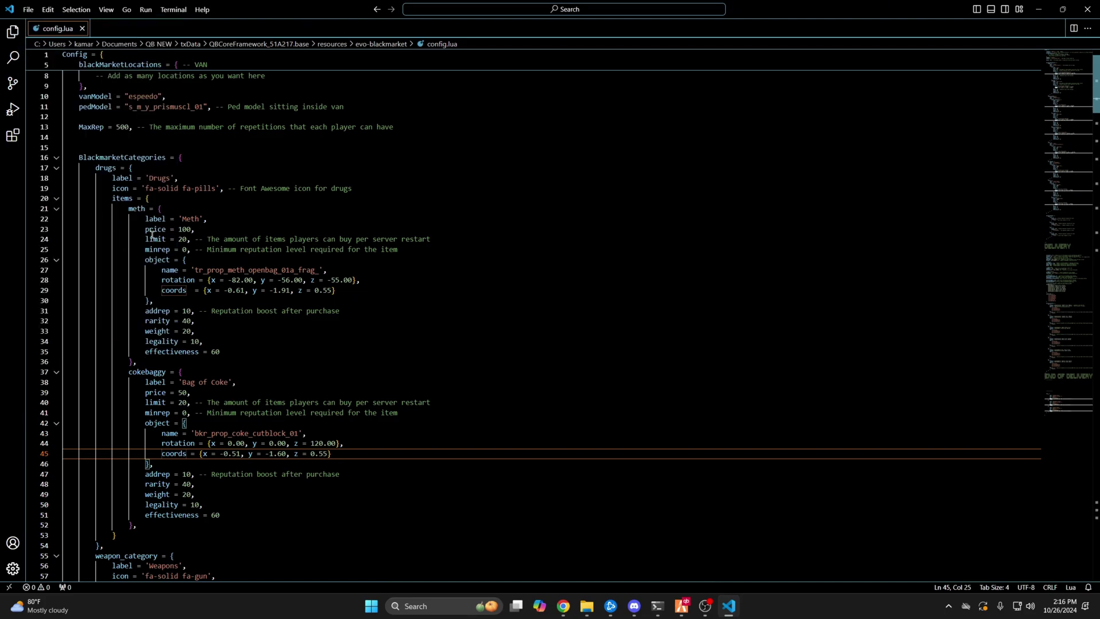
# - Switch to File Explorer and open the ui/items image folder of evo-blackmarket
pyautogui.click(586, 607)
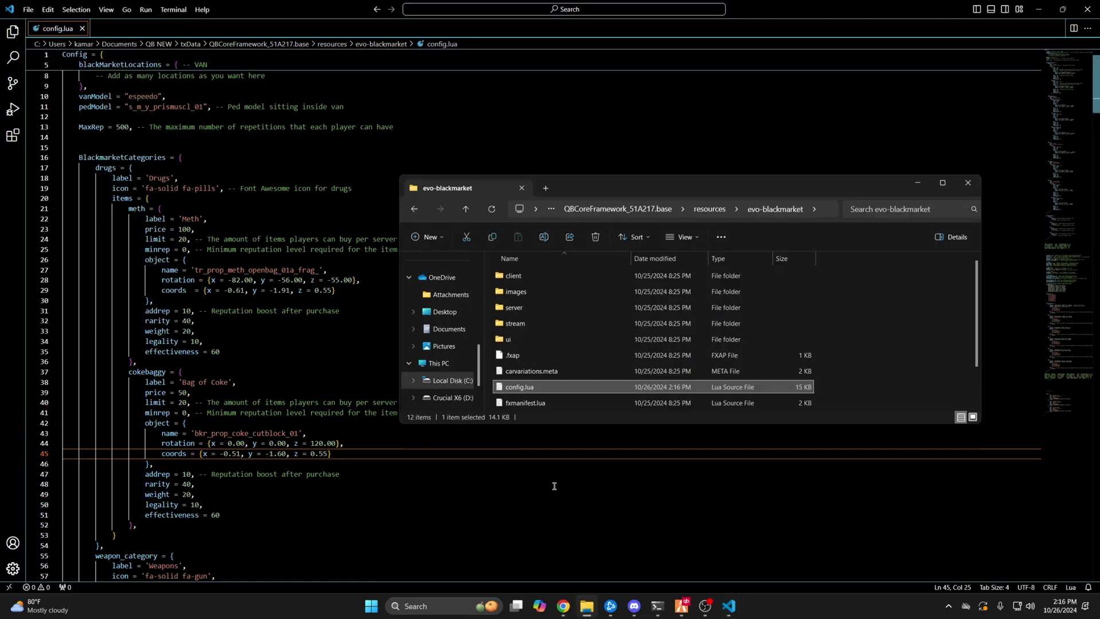
pyautogui.doubleClick(541, 344)
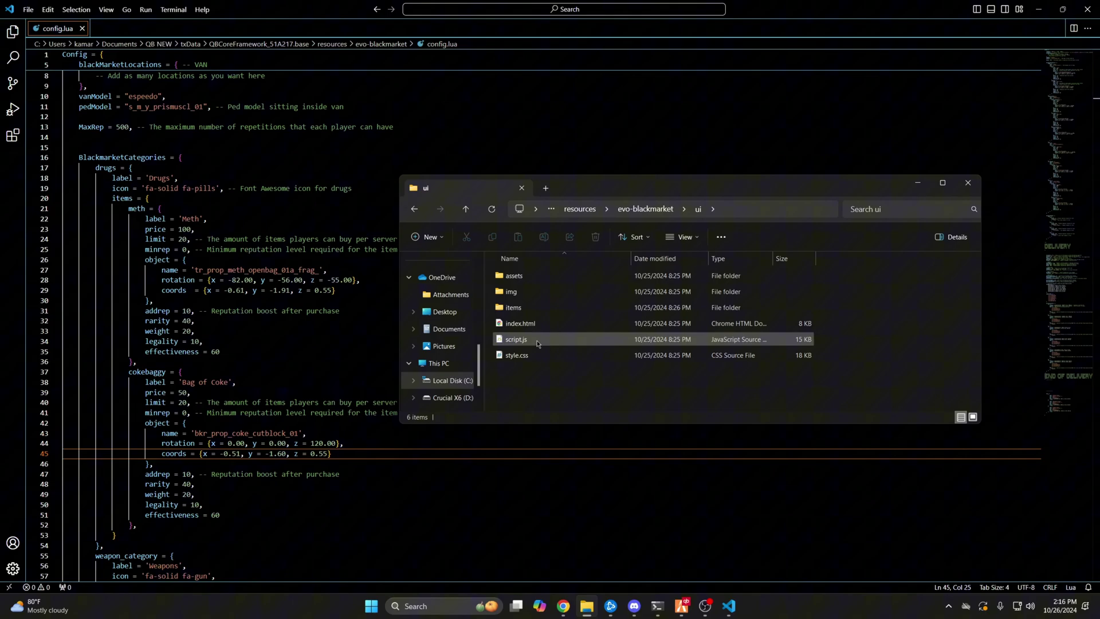
pyautogui.doubleClick(525, 308)
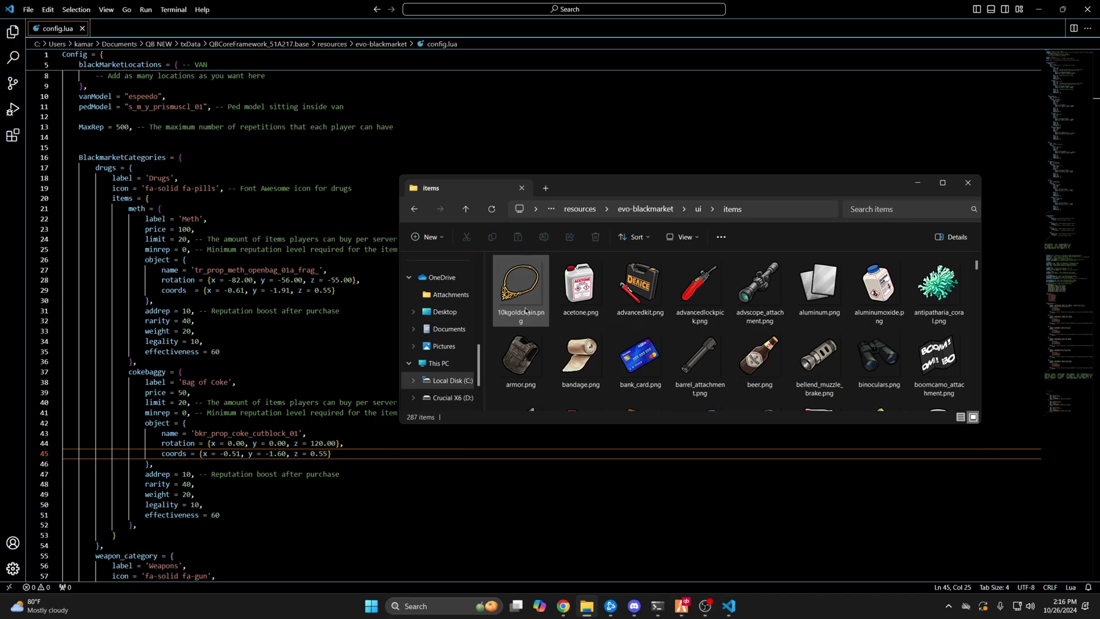
# - Rename the cocaine_baggy.png image to cokebaggy.png
pyautogui.scroll(-3, 683, 303)
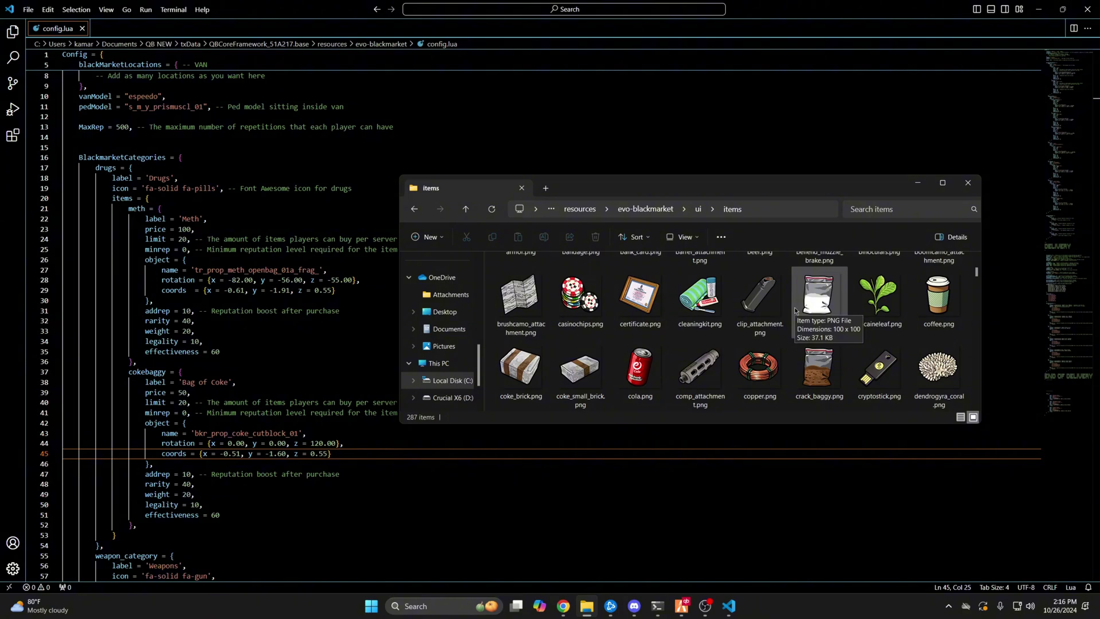
pyautogui.click(794, 310)
pyautogui.rightClick(794, 310)
pyautogui.click(822, 302)
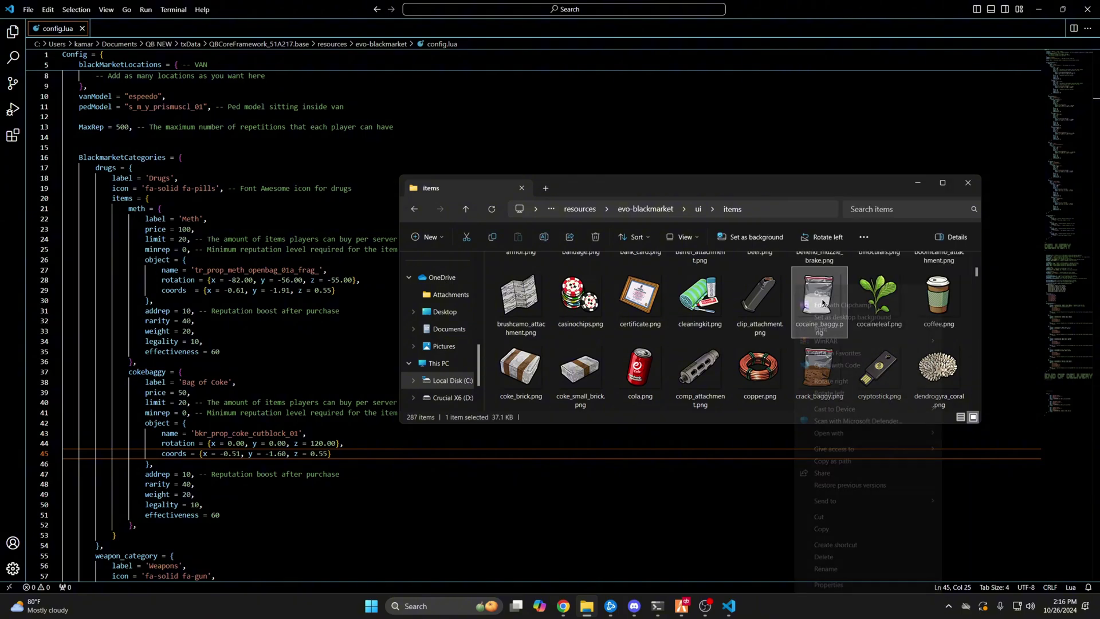
pyautogui.click(826, 569)
pyautogui.write('cokebaggy.png')
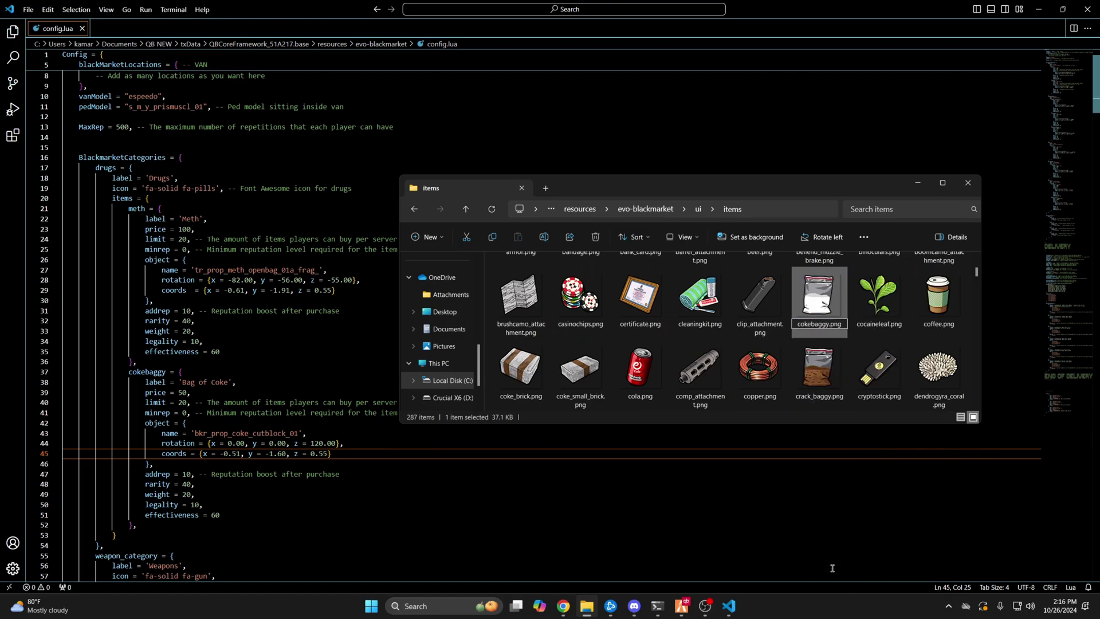
pyautogui.press('Return')
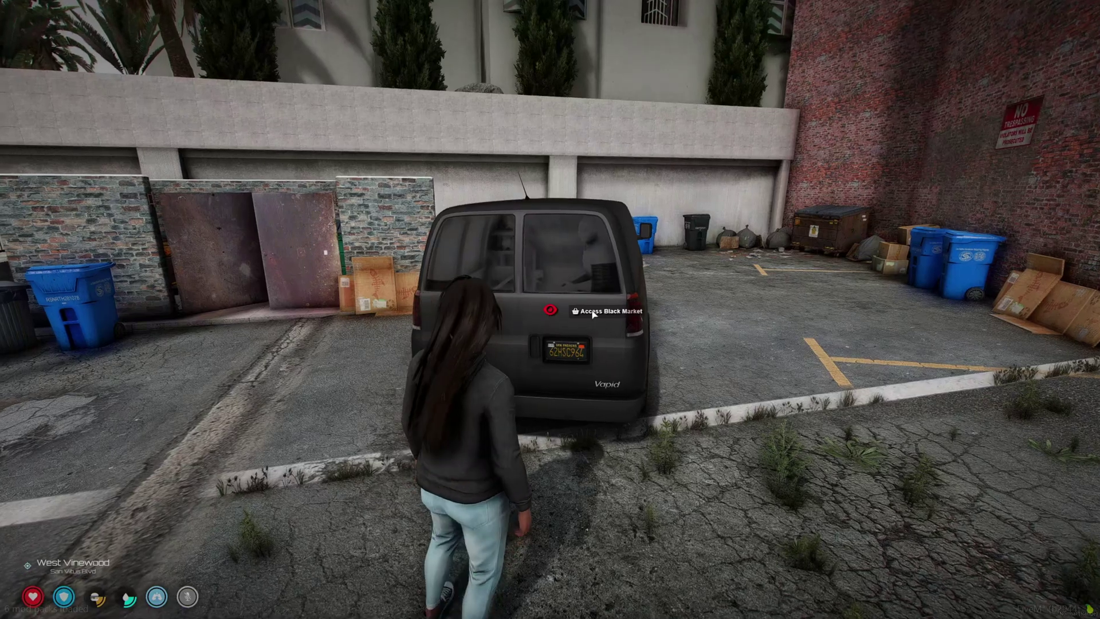
# - Access the black market van in FiveM and buy one Bag of Coke from the Drugs category
pyautogui.click(593, 312)
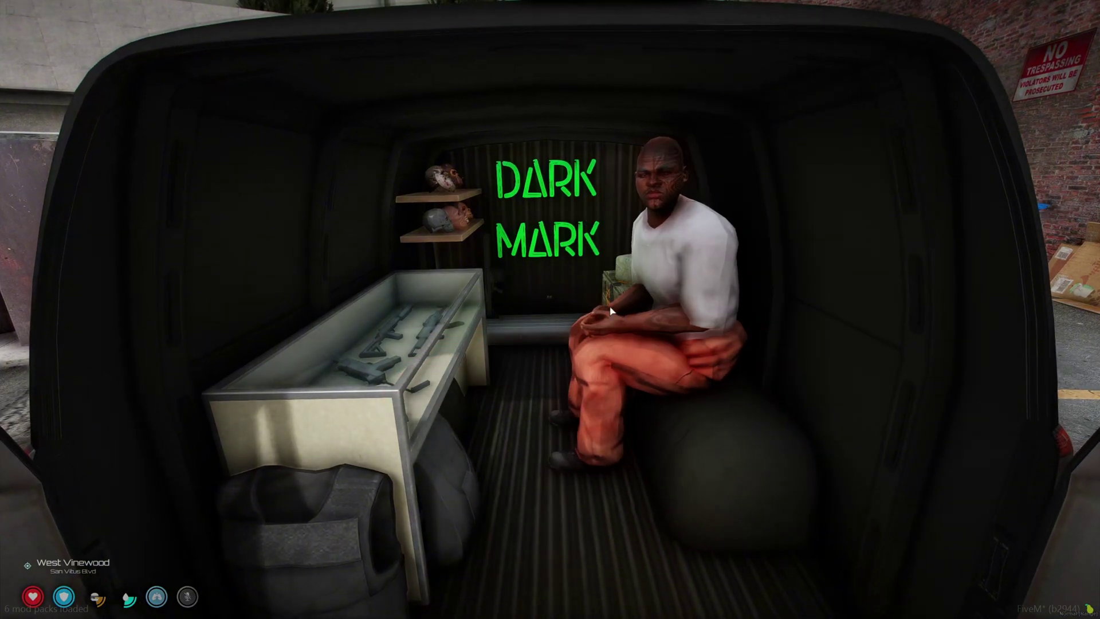
pyautogui.click(320, 490)
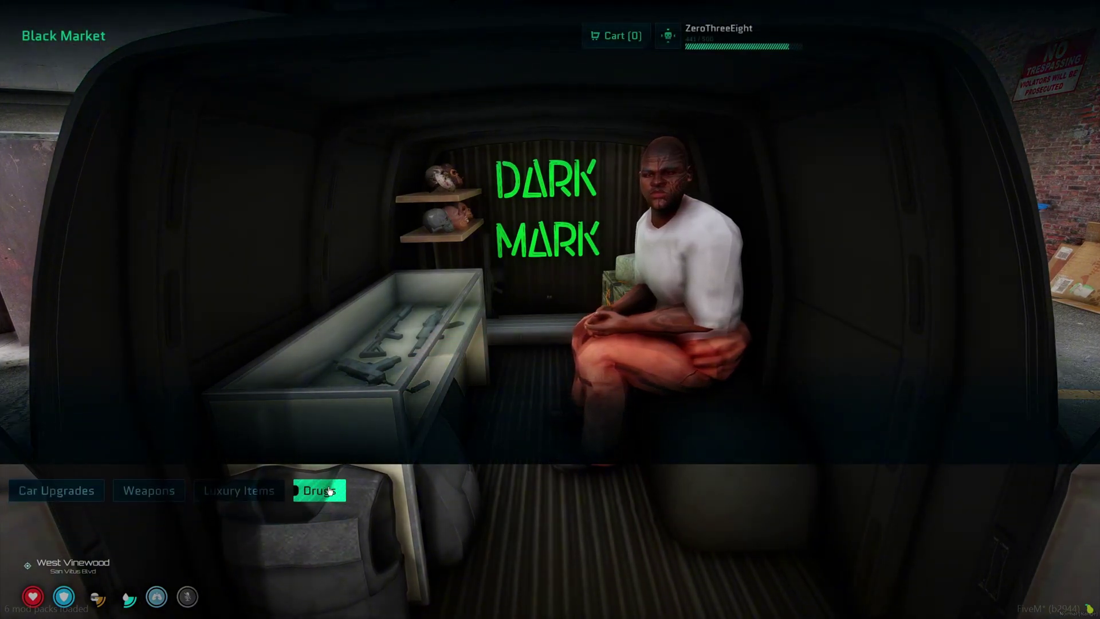
pyautogui.click(127, 553)
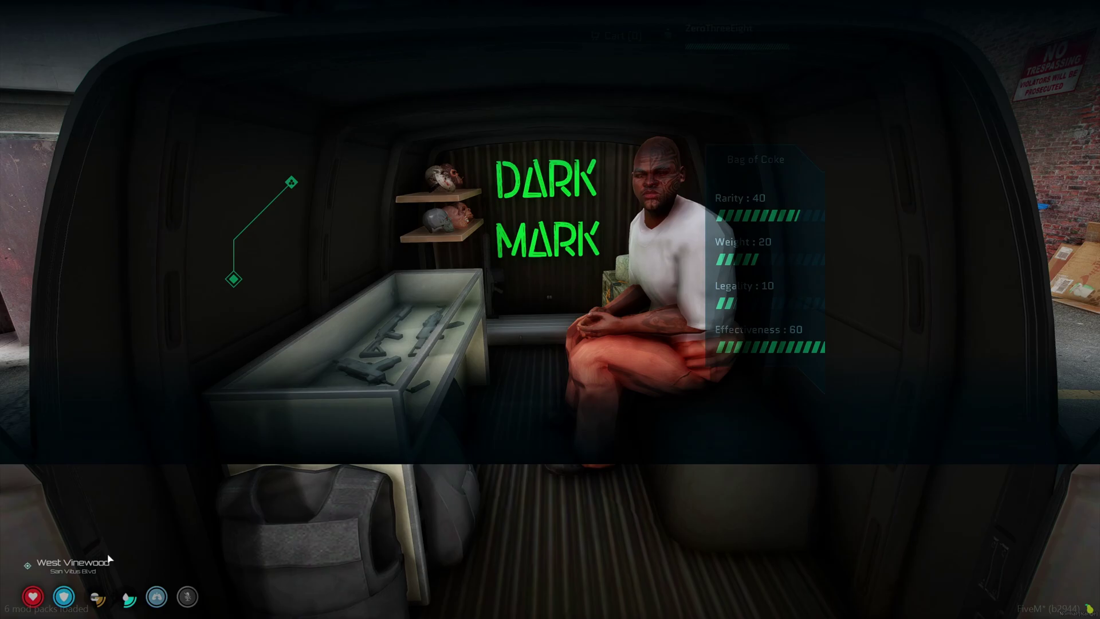
pyautogui.click(630, 381)
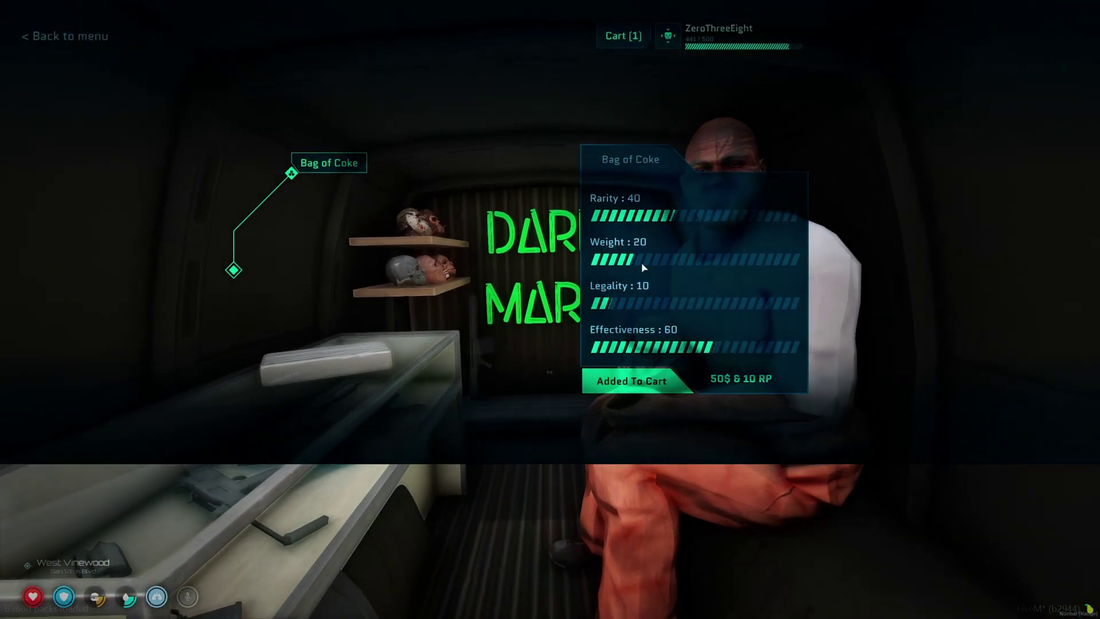
pyautogui.click(603, 46)
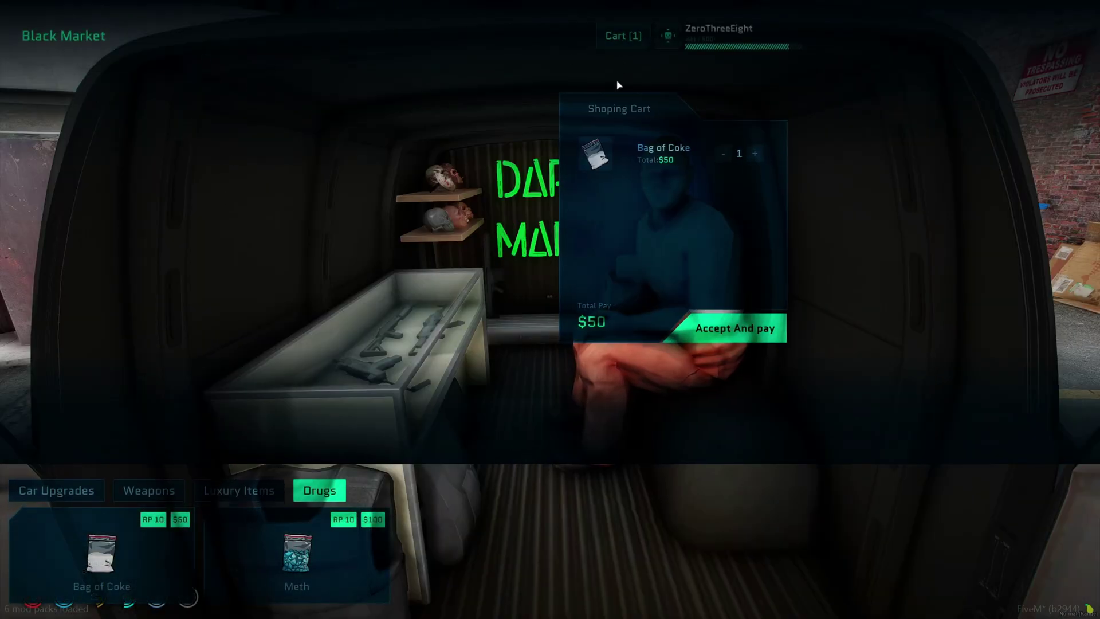
pyautogui.press('Escape')
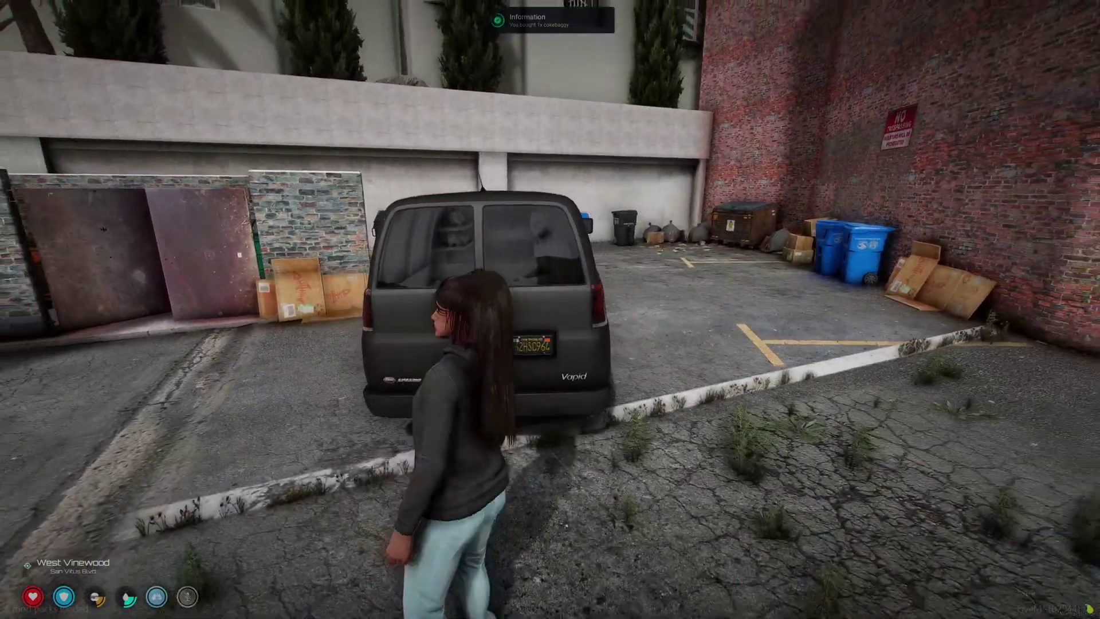
# - Check the player's inventory for the purchased Bag of Coke and close it
pyautogui.press('Tab')
pyautogui.moveTo(739, 354); pyautogui.dragTo(475, 221)
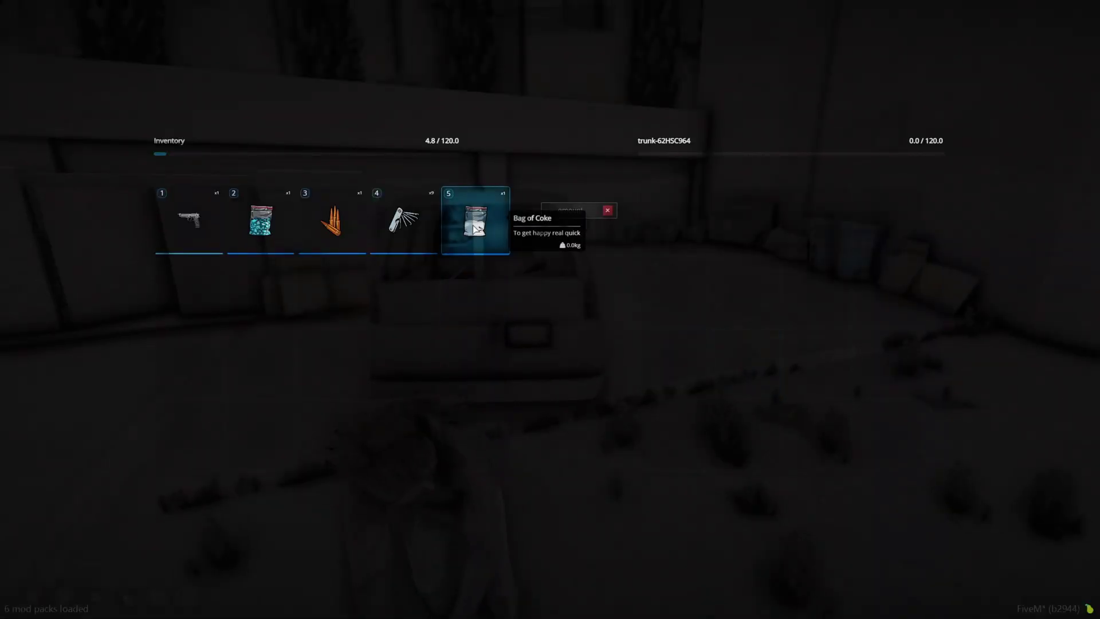
pyautogui.press('Escape')
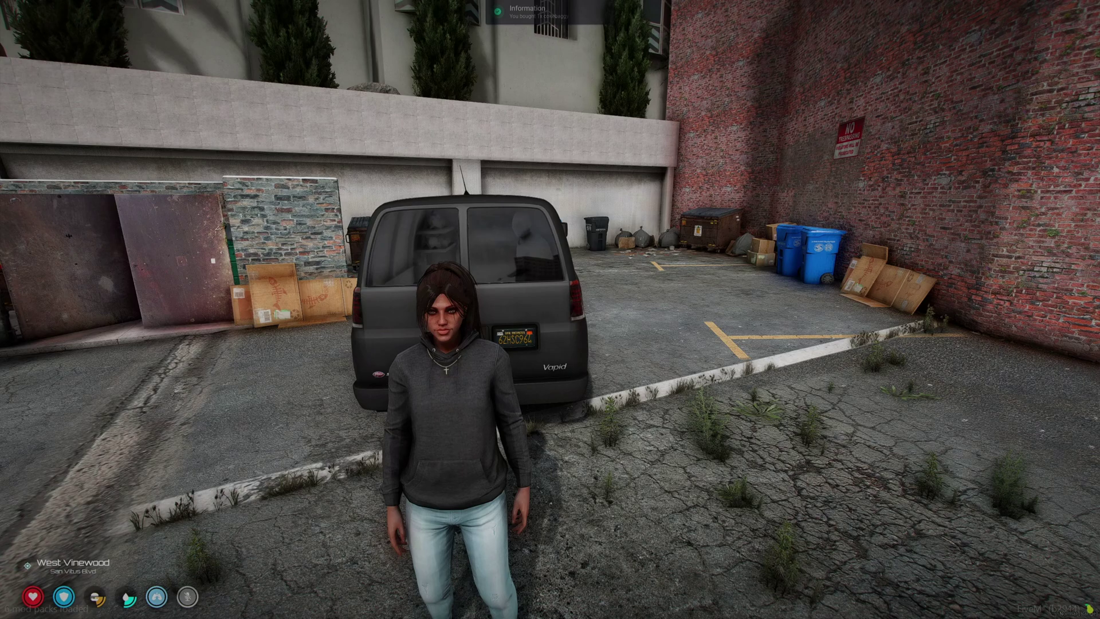